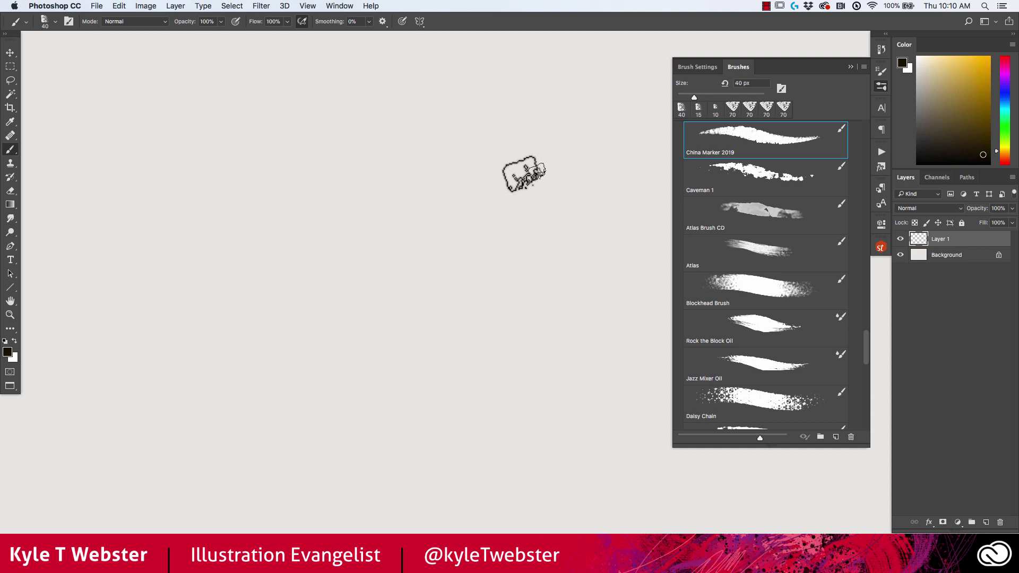
Paint a China Marker zigzag, vertical and diagonal strokes, and a dense hatched patch
mouse_move(501, 179)
left_mouse_down()
mouse_move(412, 258)
mouse_move(375, 336)
mouse_move(274, 380)
left_mouse_up()
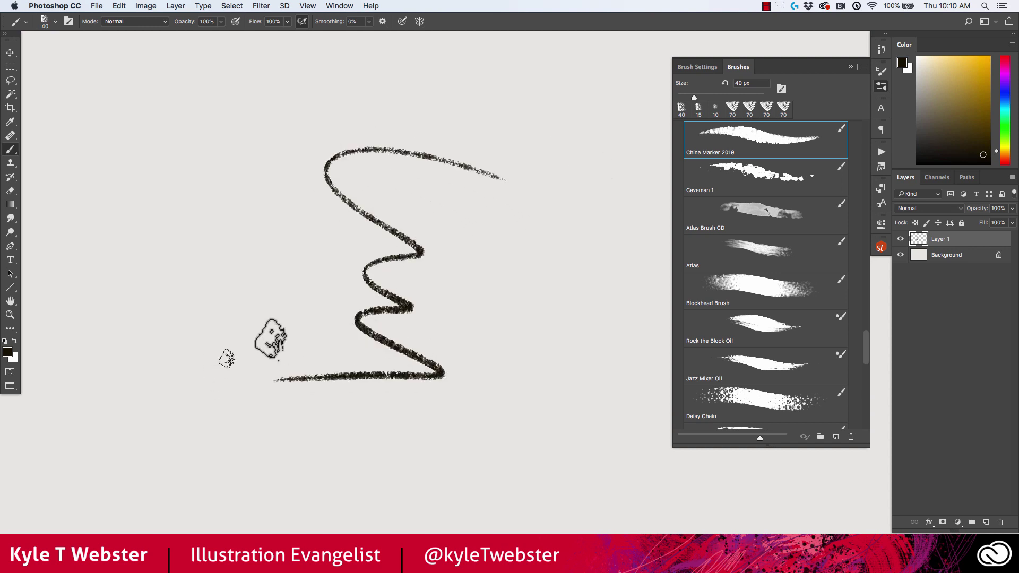
left_click_drag(539, 233, 534, 221)
left_click_drag(556, 385, 487, 318)
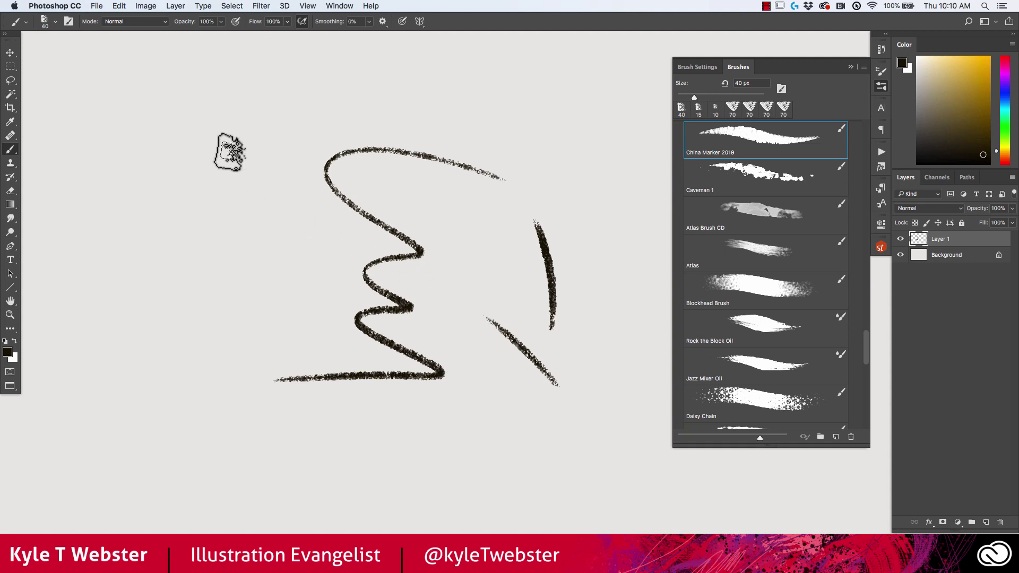
mouse_move(241, 159)
left_mouse_down()
mouse_move(300, 220)
mouse_move(247, 229)
mouse_move(217, 218)
mouse_move(213, 260)
mouse_move(202, 265)
mouse_move(162, 236)
mouse_move(173, 214)
left_mouse_up()
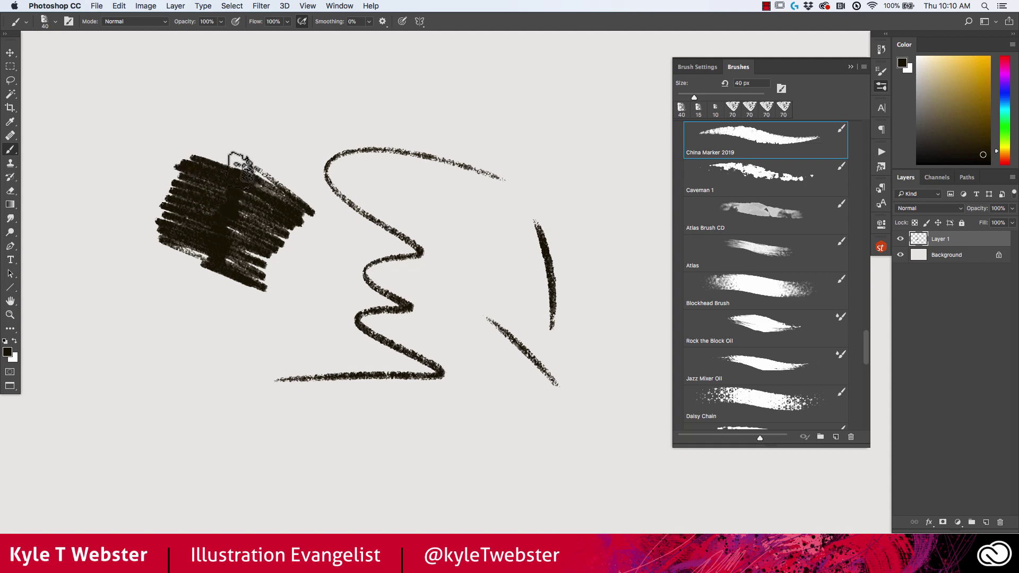
left_click_drag(241, 167, 210, 147)
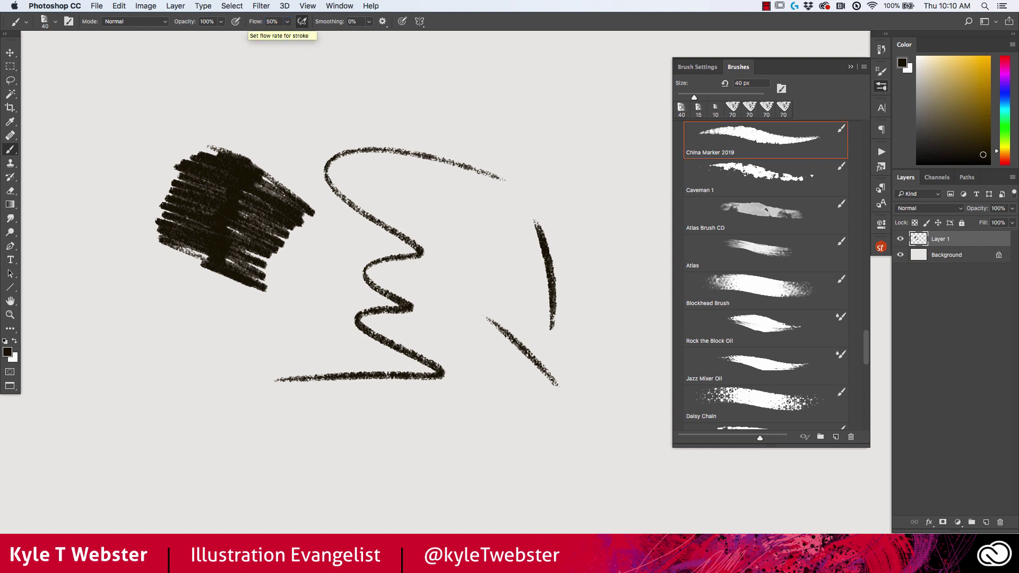
At 50% flow, add top-right hatching, crossing lines, an inverted V and dense near-vertical strokes
mouse_move(621, 150)
left_mouse_down()
mouse_move(521, 104)
mouse_move(593, 205)
mouse_move(586, 236)
mouse_move(595, 252)
mouse_move(554, 226)
mouse_move(488, 142)
mouse_move(520, 135)
mouse_move(518, 109)
mouse_move(446, 60)
mouse_move(390, 56)
mouse_move(454, 109)
mouse_move(452, 122)
mouse_move(392, 130)
left_mouse_up()
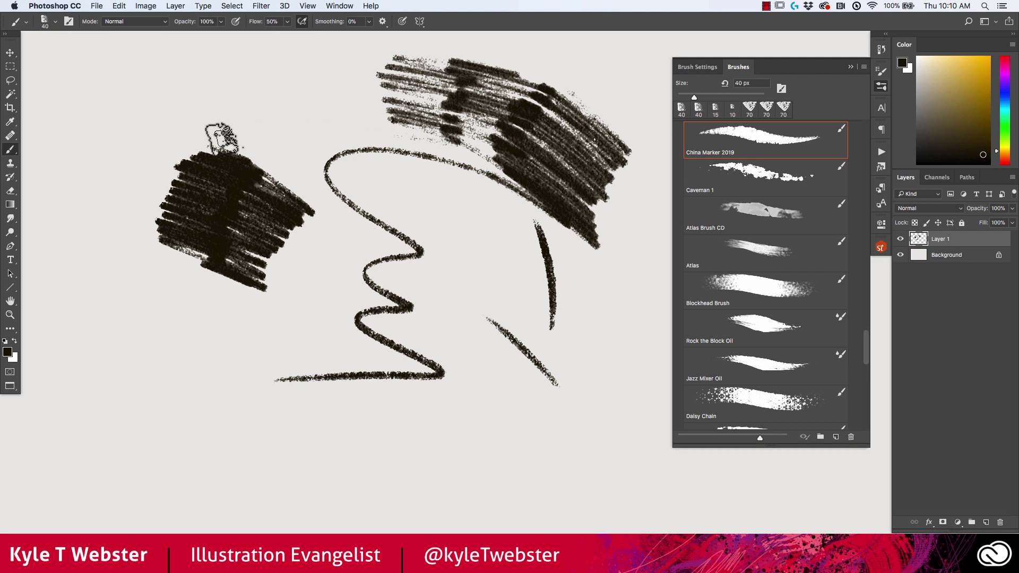
left_click_drag(316, 257, 312, 446)
left_click_drag(392, 440, 194, 376)
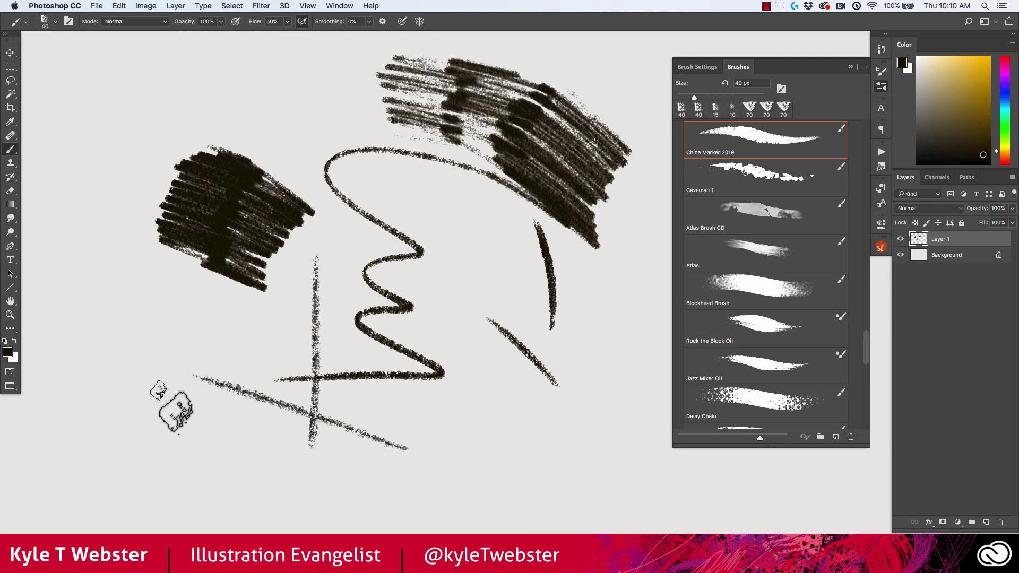
mouse_move(204, 451)
left_mouse_down()
mouse_move(128, 286)
mouse_move(123, 395)
left_mouse_up()
mouse_move(512, 457)
left_mouse_down()
mouse_move(450, 393)
mouse_move(487, 463)
left_mouse_up()
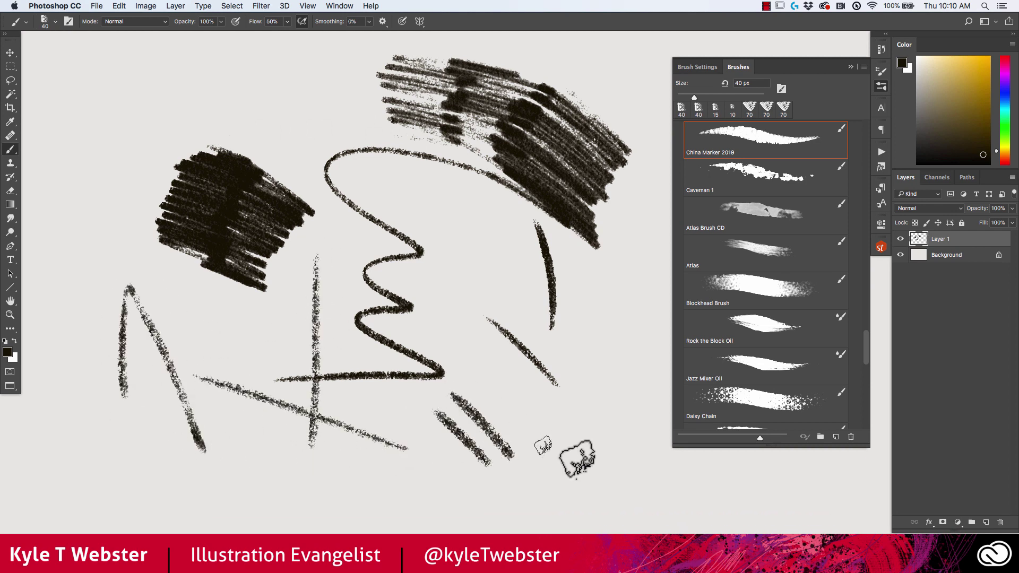
mouse_move(622, 471)
left_mouse_down()
mouse_move(582, 329)
mouse_move(626, 470)
left_mouse_up()
mouse_move(581, 355)
left_mouse_down()
mouse_move(626, 446)
mouse_move(600, 345)
mouse_move(609, 315)
left_mouse_up()
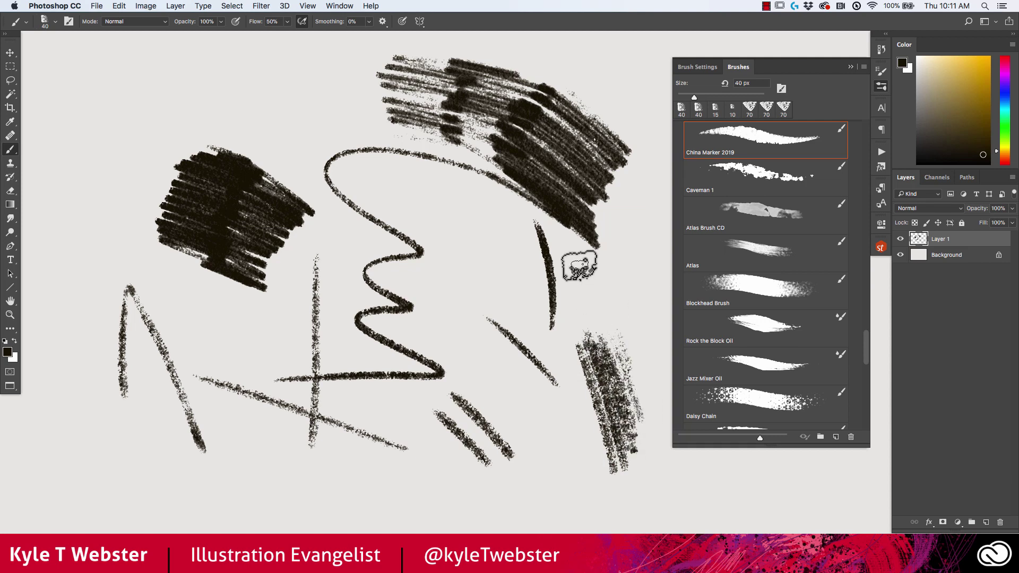
Clear the layer and paint a Caveman 1 zigzag, diagonal lines and bottom strokes at 70% flow
key("Delete")
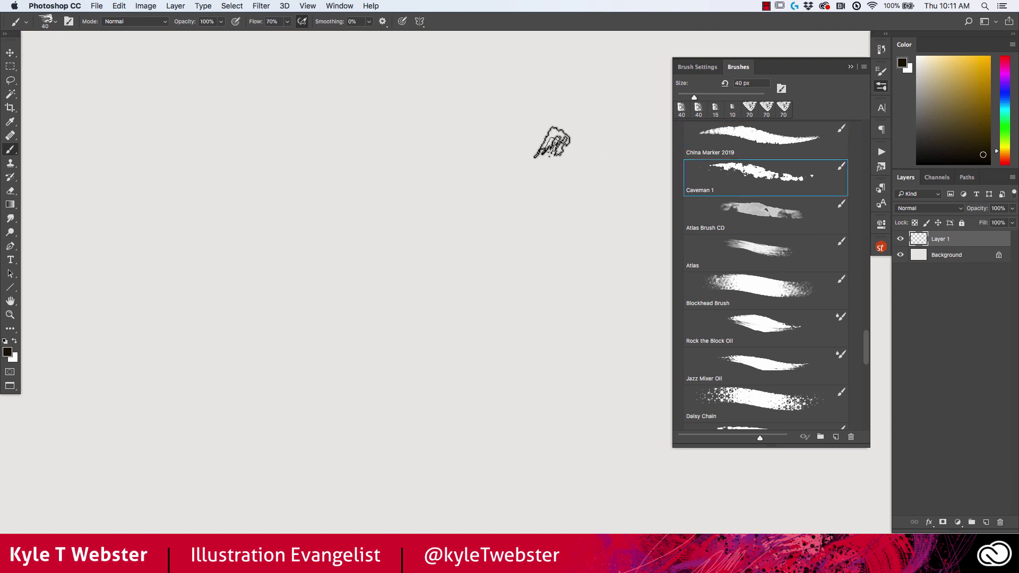
mouse_move(550, 144)
left_mouse_down()
mouse_move(291, 149)
mouse_move(336, 222)
mouse_move(346, 292)
mouse_move(386, 386)
left_mouse_up()
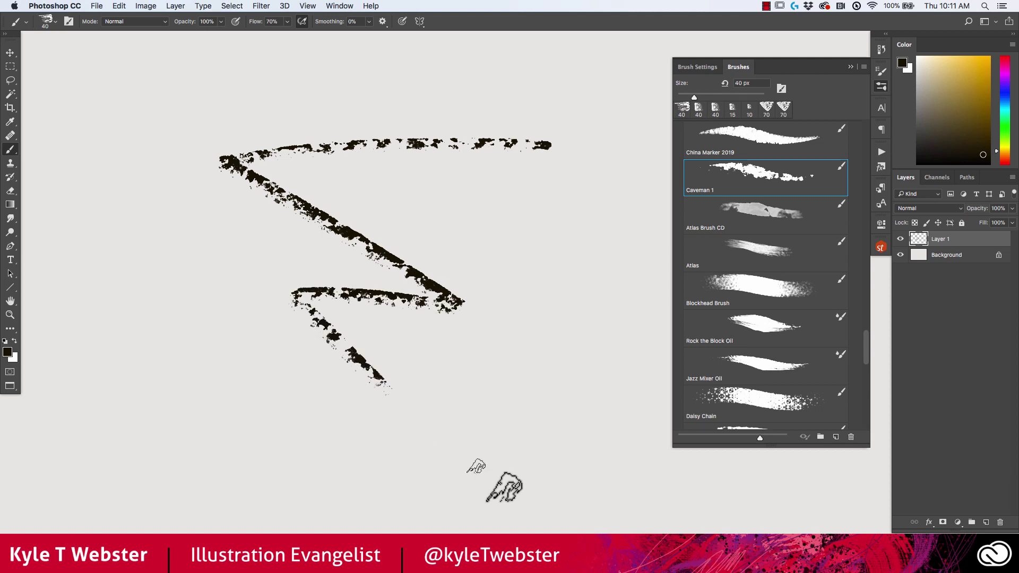
left_click_drag(567, 299, 526, 411)
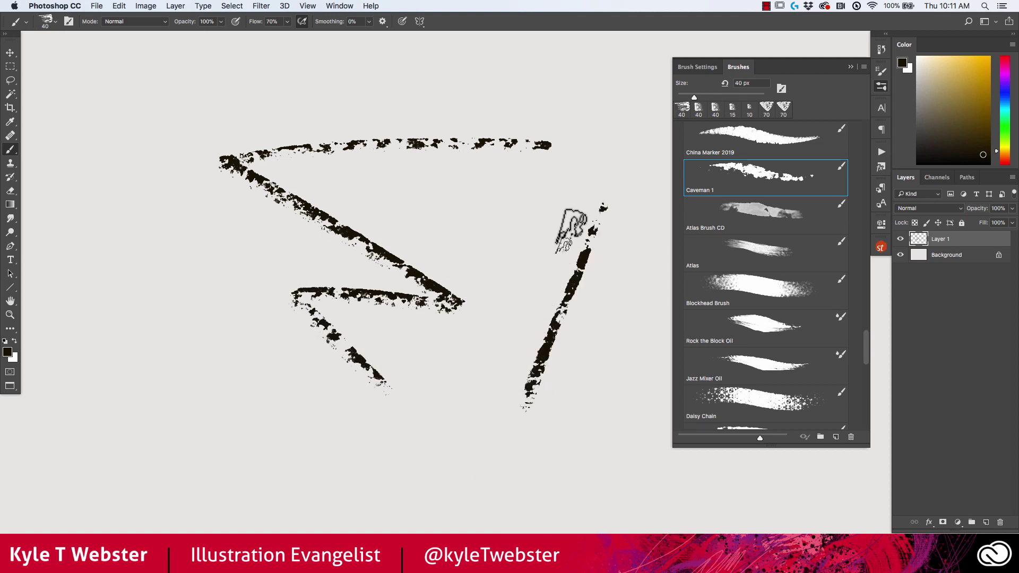
left_click_drag(572, 183, 520, 353)
left_click_drag(527, 194, 484, 279)
left_click_drag(472, 194, 183, 286)
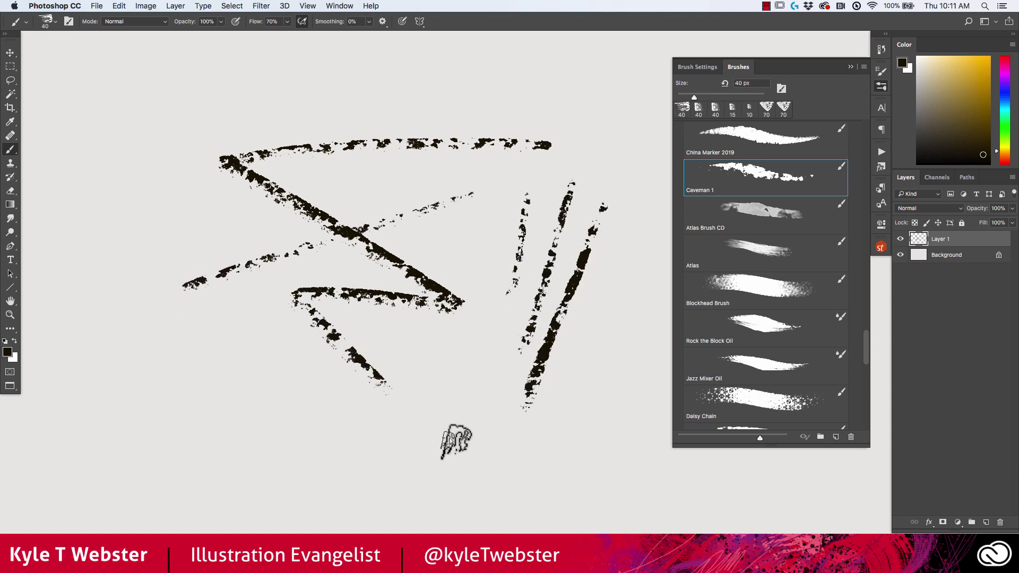
left_click_drag(491, 450, 248, 404)
left_click_drag(232, 442, 328, 470)
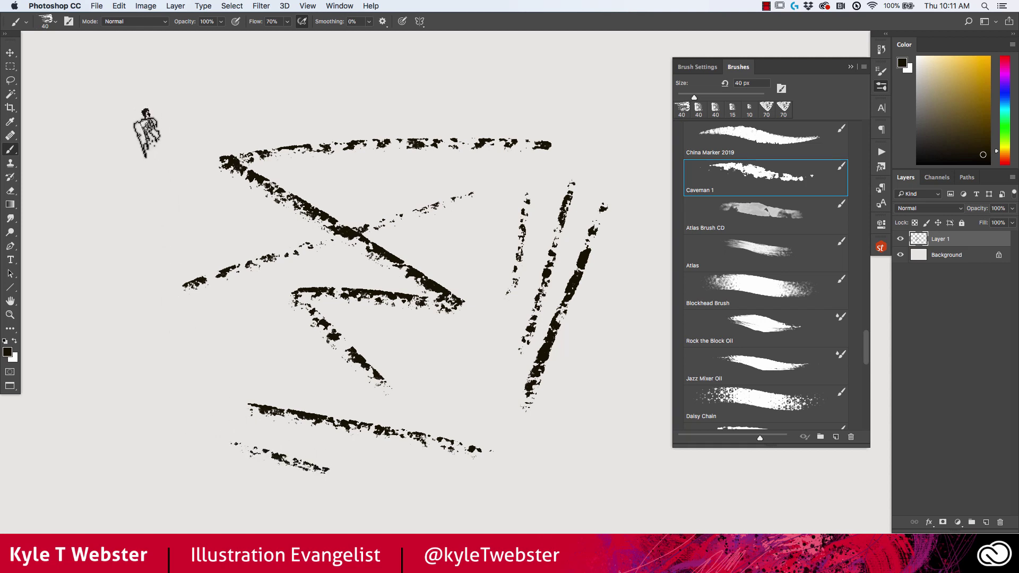
Scrub a thick, solidly filled vertical band at the left edge
mouse_move(146, 133)
left_mouse_down()
mouse_move(147, 337)
mouse_move(139, 130)
mouse_move(130, 289)
mouse_move(126, 127)
mouse_move(121, 313)
left_mouse_up()
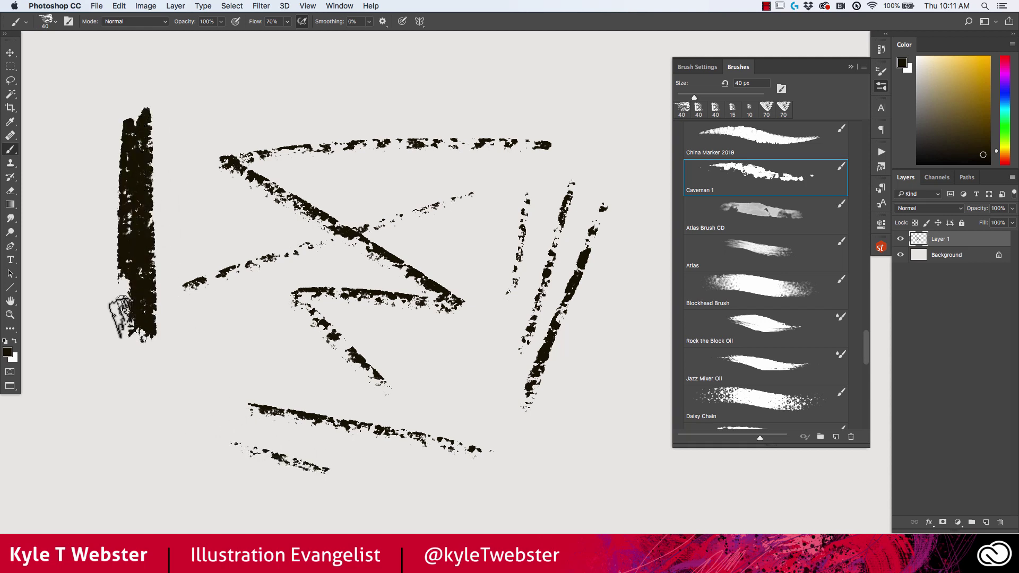
left_click_drag(112, 170, 117, 121)
mouse_move(151, 295)
left_mouse_down()
mouse_move(154, 137)
mouse_move(162, 279)
mouse_move(171, 190)
mouse_move(178, 272)
mouse_move(167, 171)
mouse_move(161, 251)
mouse_move(158, 175)
mouse_move(170, 172)
mouse_move(179, 248)
mouse_move(173, 137)
mouse_move(185, 285)
mouse_move(163, 202)
left_mouse_up()
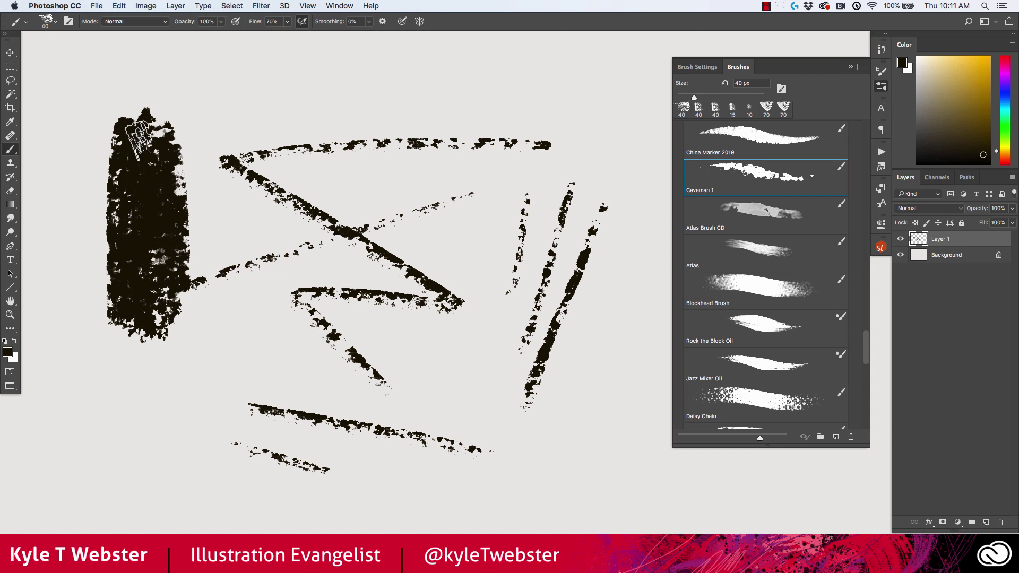
Clear the layer and overlap Caveman 1 strokes into two broad diagonal masses, thickened down-left
key("BackSpace")
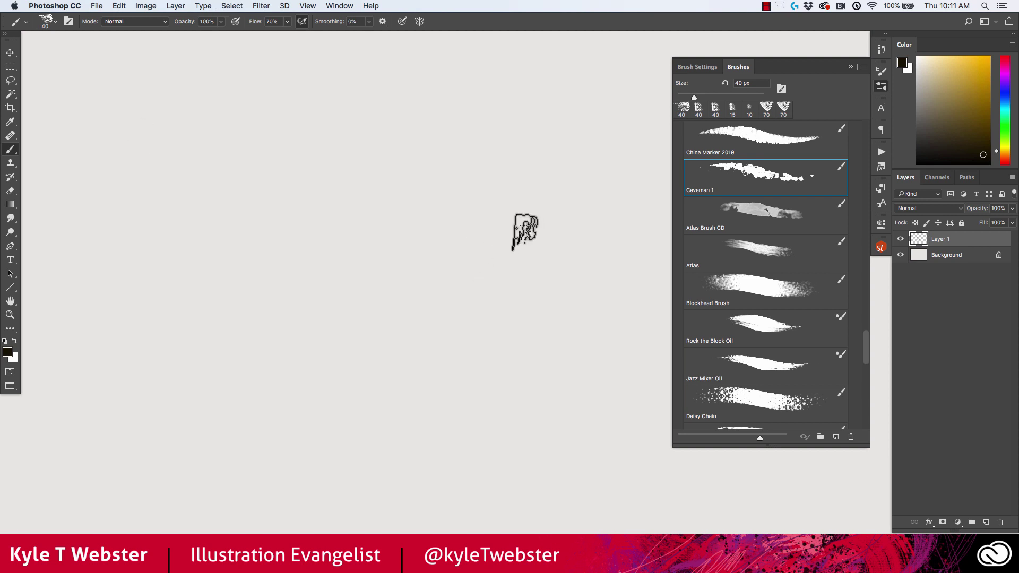
mouse_move(525, 231)
left_mouse_down()
mouse_move(462, 232)
mouse_move(426, 315)
mouse_move(429, 305)
mouse_move(386, 365)
left_mouse_up()
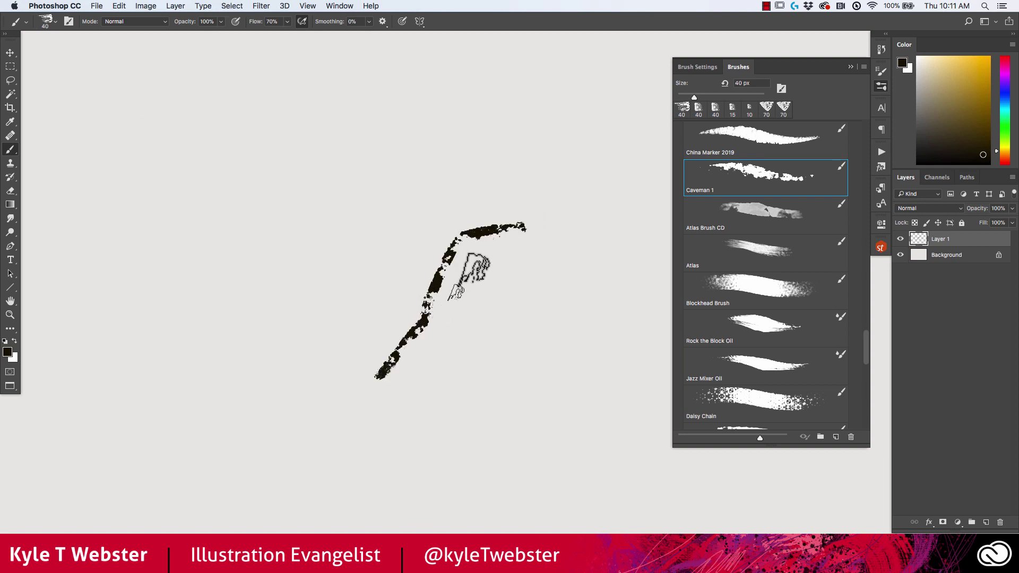
left_click_drag(547, 206, 602, 183)
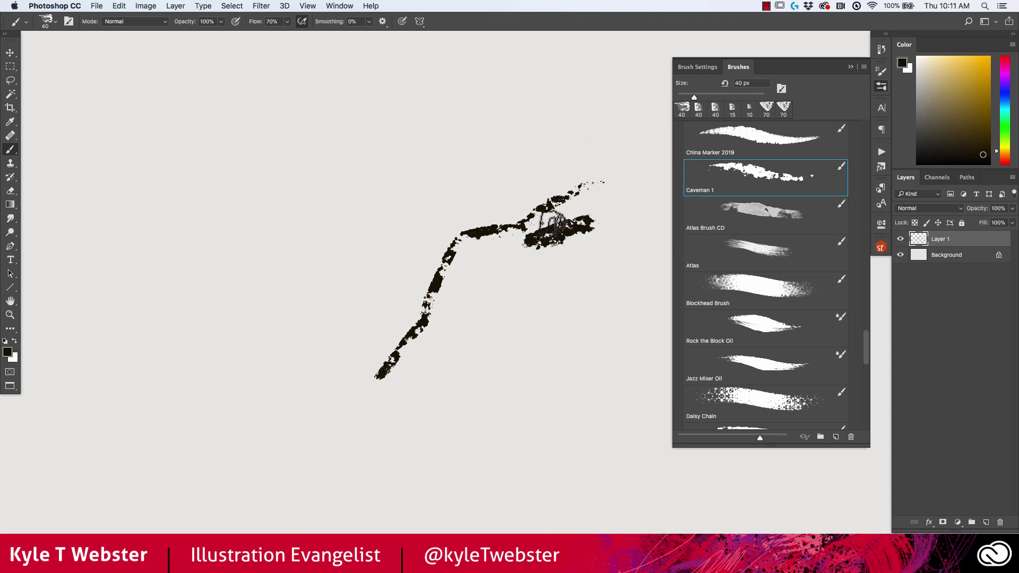
left_click_drag(475, 278, 443, 325)
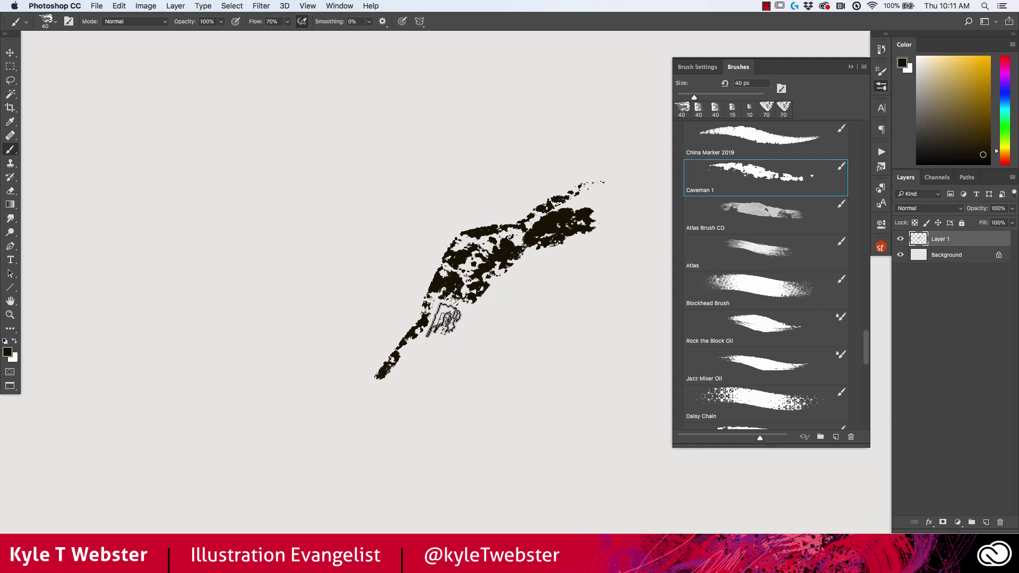
left_click_drag(437, 351, 525, 314)
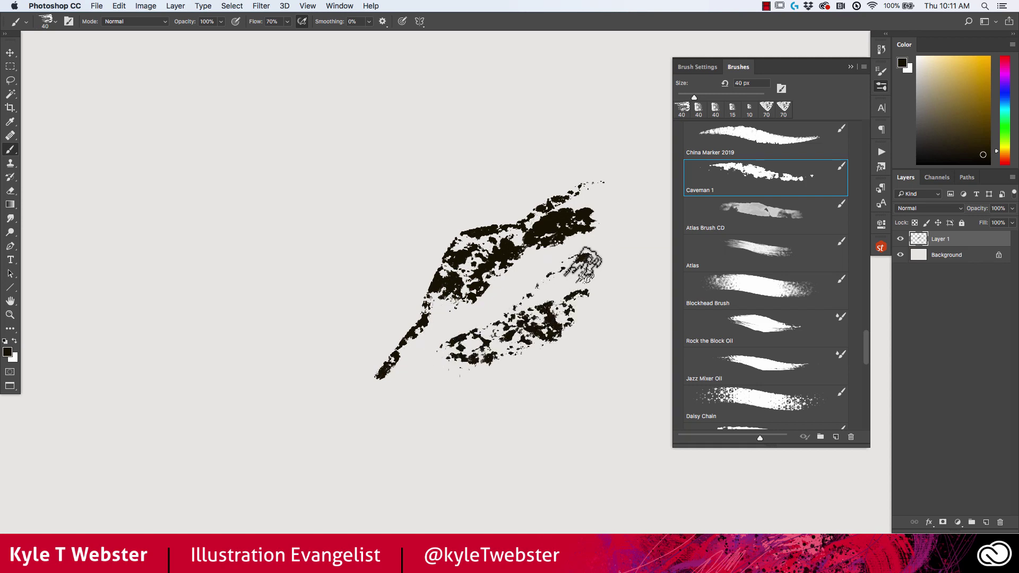
left_click_drag(591, 247, 463, 318)
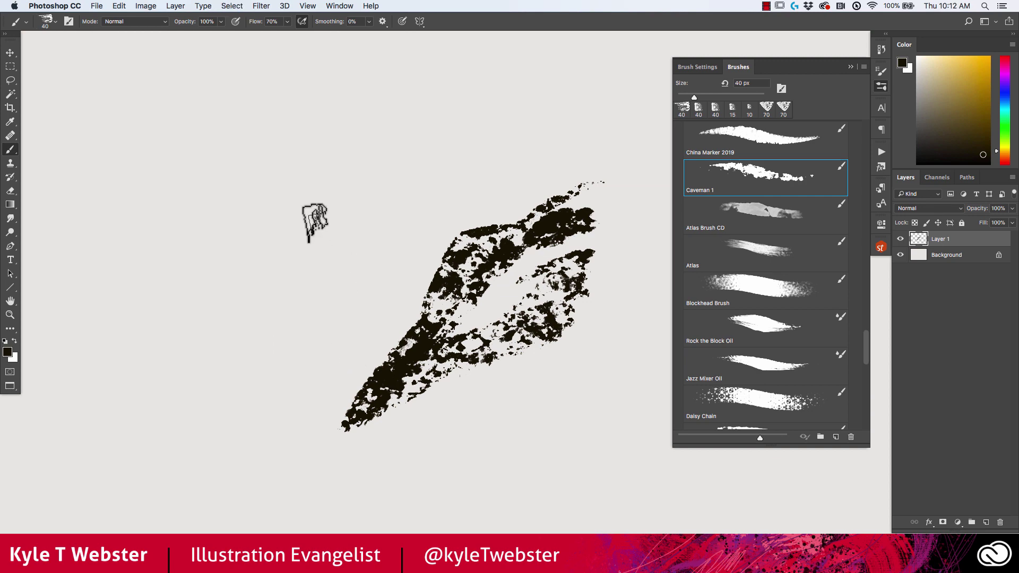
Clear the layer, then test a broad red Atlas Brush CD wash and clear it
key("super+z")
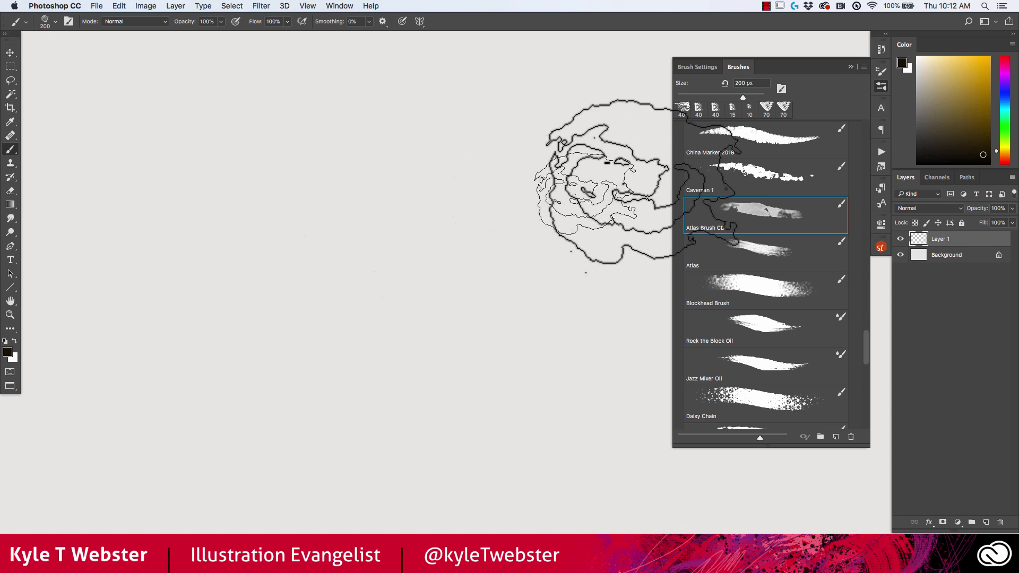
left_click(1005, 160)
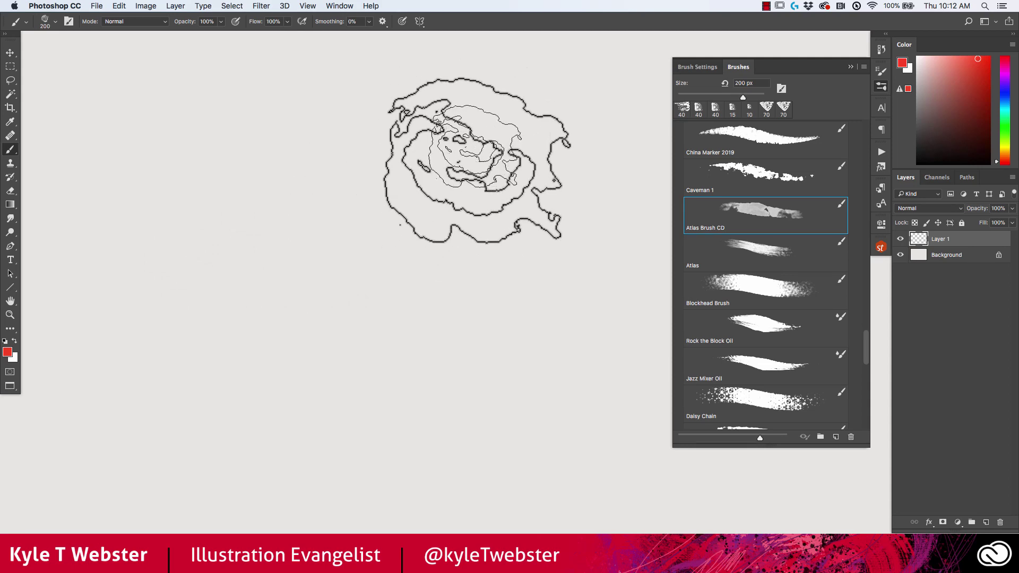
mouse_move(477, 160)
left_mouse_down()
mouse_move(462, 297)
mouse_move(445, 300)
mouse_move(438, 135)
mouse_move(408, 286)
mouse_move(384, 309)
mouse_move(392, 127)
mouse_move(364, 249)
mouse_move(339, 283)
mouse_move(335, 119)
mouse_move(305, 316)
mouse_move(293, 240)
mouse_move(353, 179)
mouse_move(385, 314)
mouse_move(417, 155)
mouse_move(425, 320)
mouse_move(468, 150)
mouse_move(464, 325)
mouse_move(501, 151)
mouse_move(471, 320)
mouse_move(323, 294)
mouse_move(375, 267)
mouse_move(437, 201)
mouse_move(468, 151)
mouse_move(438, 120)
mouse_move(634, 217)
mouse_move(339, 314)
mouse_move(369, 252)
mouse_move(491, 130)
mouse_move(464, 274)
mouse_move(407, 373)
mouse_move(444, 125)
mouse_move(401, 303)
mouse_move(376, 184)
mouse_move(326, 262)
mouse_move(329, 150)
mouse_move(293, 346)
mouse_move(289, 138)
mouse_move(266, 322)
mouse_move(243, 201)
mouse_move(262, 405)
mouse_move(319, 372)
mouse_move(240, 362)
mouse_move(348, 368)
mouse_move(500, 401)
mouse_move(282, 372)
mouse_move(282, 382)
mouse_move(506, 435)
mouse_move(269, 399)
mouse_move(424, 425)
mouse_move(454, 405)
mouse_move(299, 339)
mouse_move(498, 375)
mouse_move(233, 286)
mouse_move(434, 320)
mouse_move(286, 251)
mouse_move(486, 290)
mouse_move(254, 214)
mouse_move(492, 257)
mouse_move(238, 191)
mouse_move(451, 306)
mouse_move(350, 297)
mouse_move(319, 308)
mouse_move(440, 383)
mouse_move(245, 369)
mouse_move(449, 417)
mouse_move(205, 376)
mouse_move(235, 262)
mouse_move(213, 324)
mouse_move(200, 202)
mouse_move(173, 370)
mouse_move(208, 487)
left_mouse_up()
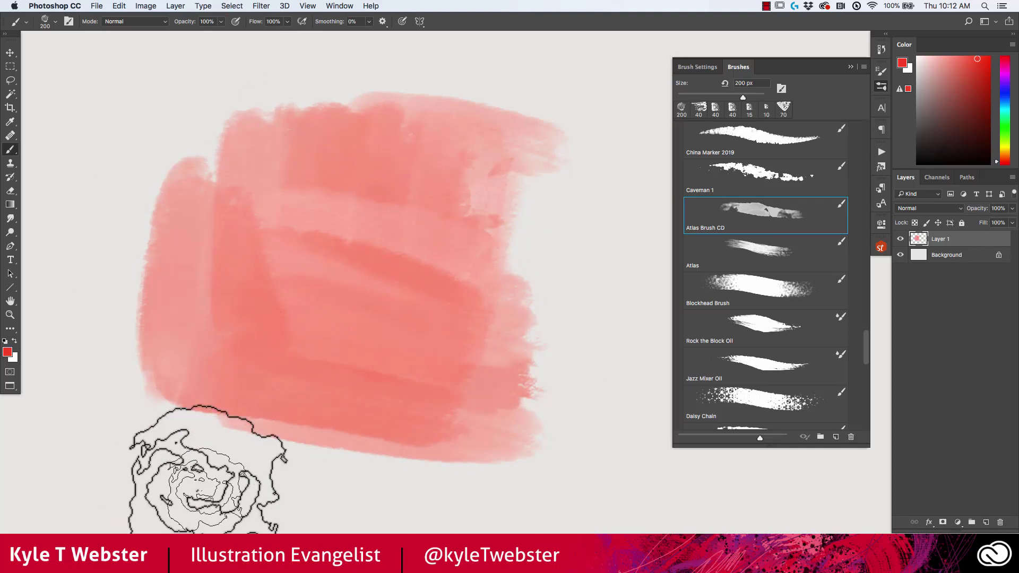
key("super+z")
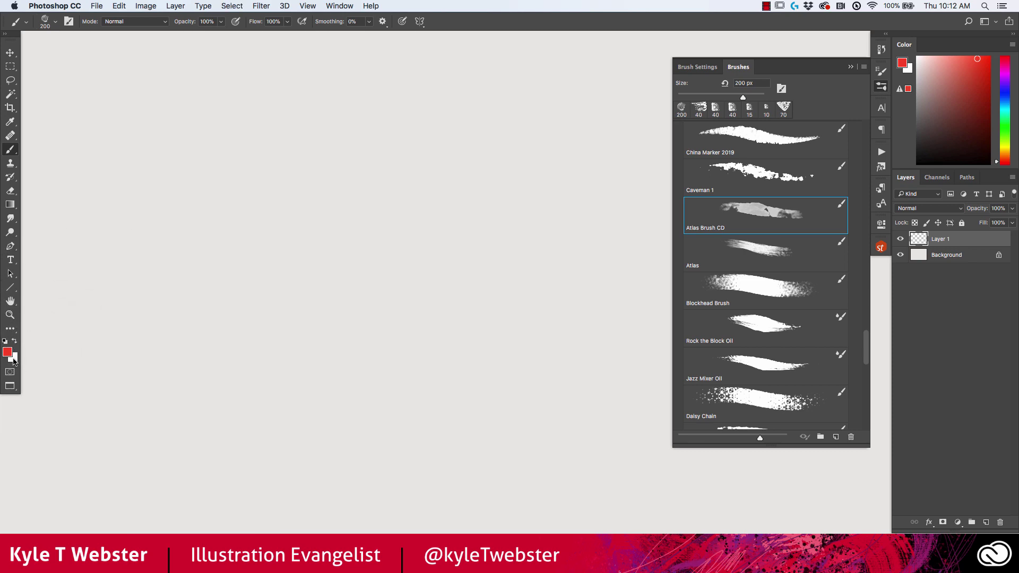
Set the background colour to blue, test a purple red-to-blue blended wash, then clear it
left_click(14, 359)
left_click(270, 197)
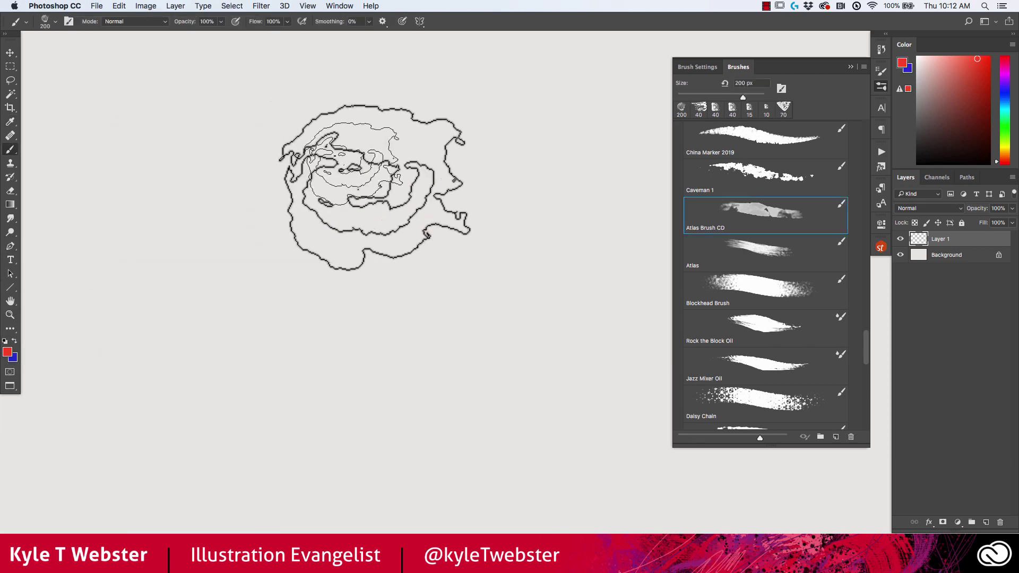
mouse_move(364, 171)
left_mouse_down()
mouse_move(90, 329)
mouse_move(386, 352)
mouse_move(533, 242)
mouse_move(325, 168)
mouse_move(277, 187)
mouse_move(277, 296)
mouse_move(259, 335)
mouse_move(239, 252)
mouse_move(263, 196)
mouse_move(496, 191)
mouse_move(444, 269)
mouse_move(265, 318)
mouse_move(189, 367)
left_mouse_up()
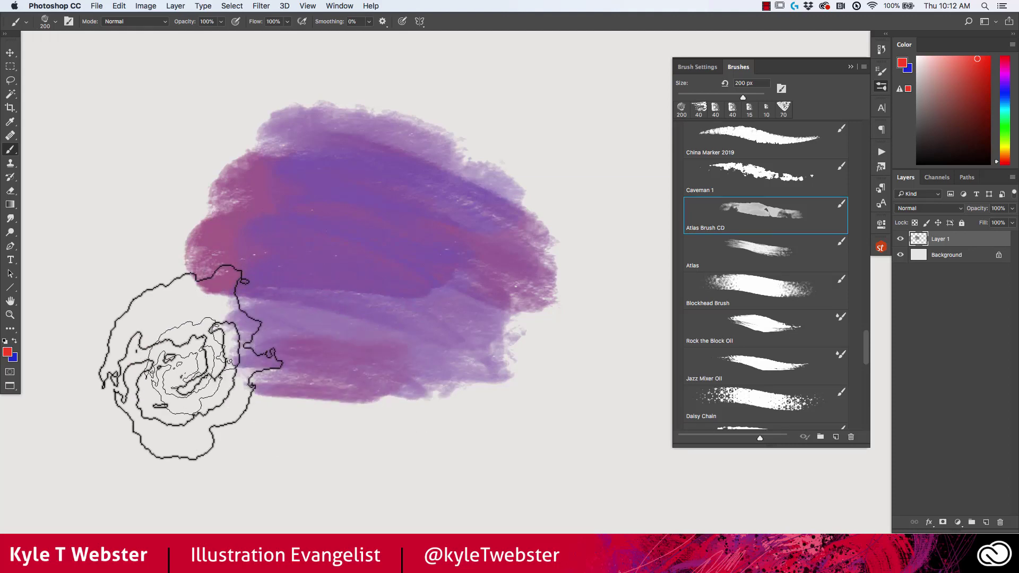
key("BackSpace")
Paint purple and violet Atlas arcs plus a pink-violet wash, then clear Layer 1
left_click(753, 249)
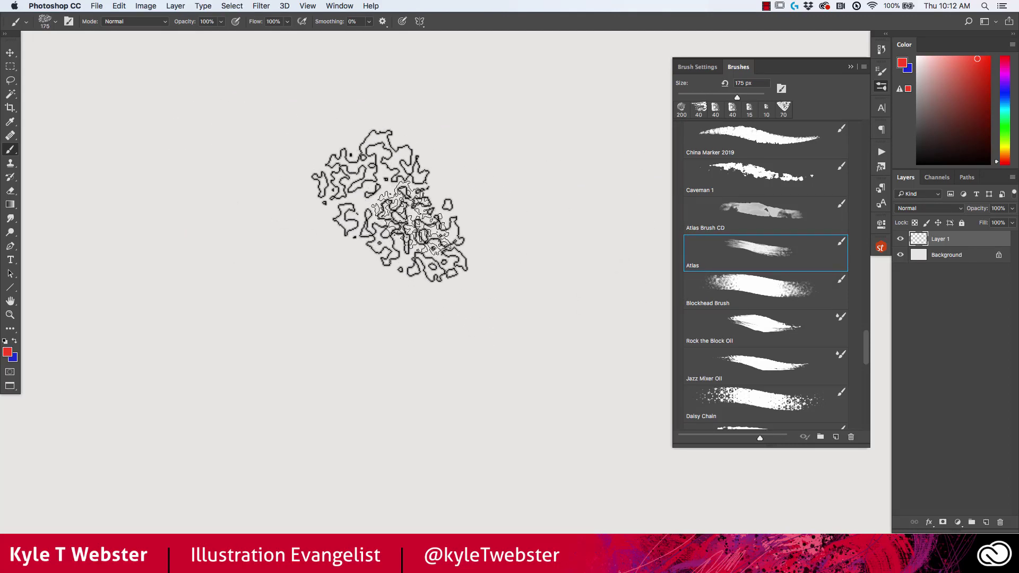
left_click_drag(389, 124, 408, 427)
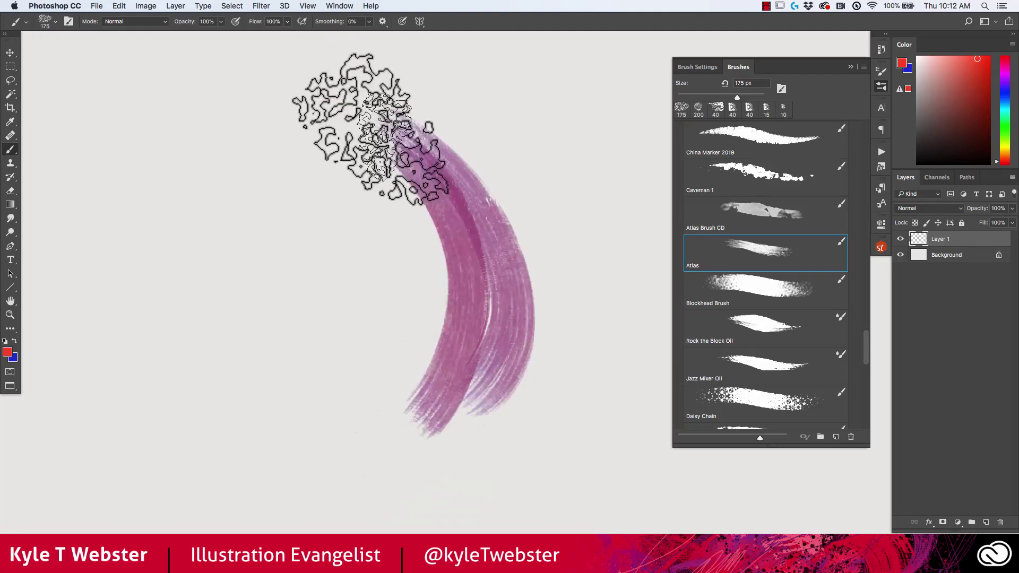
mouse_move(372, 127)
left_mouse_down()
mouse_move(477, 170)
mouse_move(477, 261)
mouse_move(233, 137)
left_mouse_up()
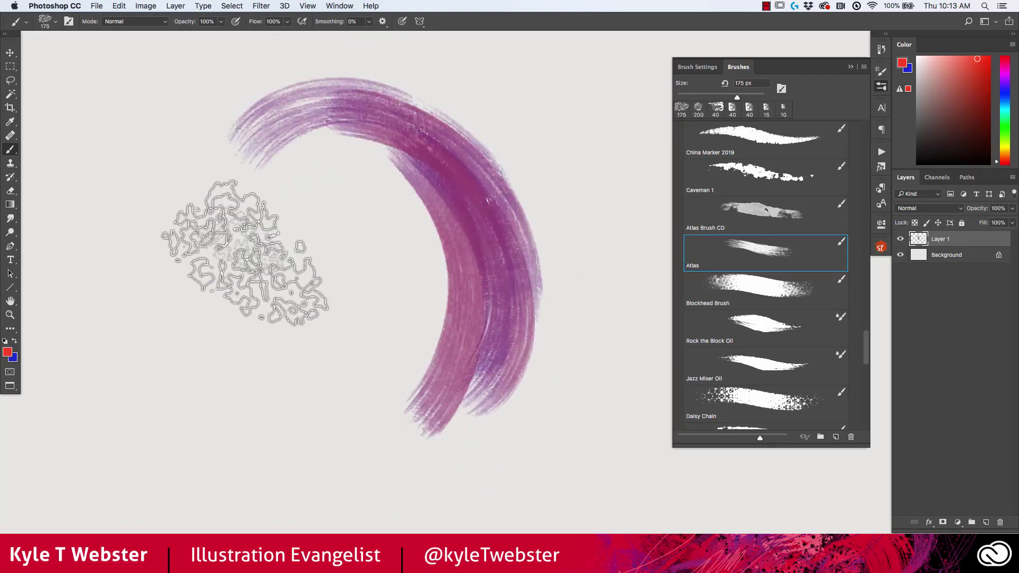
mouse_move(244, 252)
left_mouse_down()
mouse_move(350, 334)
mouse_move(377, 287)
mouse_move(377, 159)
mouse_move(414, 149)
mouse_move(451, 372)
mouse_move(477, 227)
left_mouse_up()
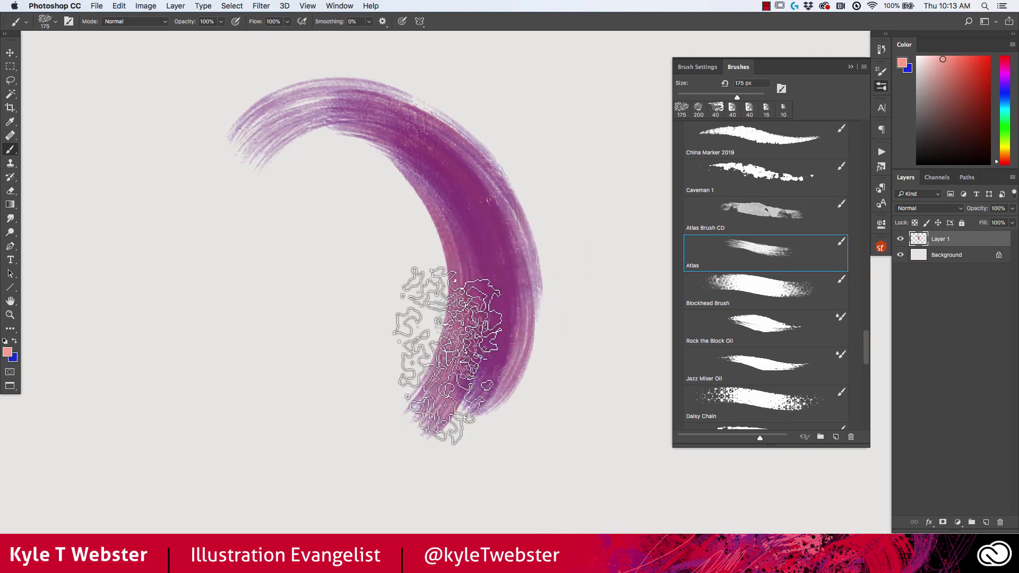
mouse_move(432, 318)
left_mouse_down()
mouse_move(489, 227)
mouse_move(432, 136)
mouse_move(499, 353)
mouse_move(382, 132)
left_mouse_up()
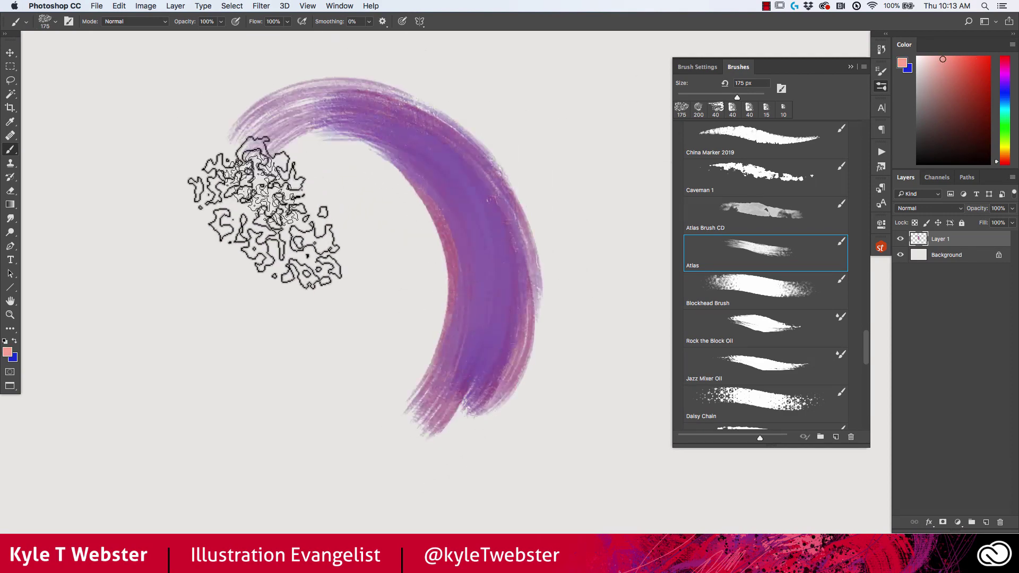
mouse_move(361, 255)
left_mouse_down()
mouse_move(342, 375)
mouse_move(307, 432)
mouse_move(341, 284)
mouse_move(270, 313)
mouse_move(359, 346)
mouse_move(255, 200)
mouse_move(352, 216)
mouse_move(228, 175)
left_mouse_up()
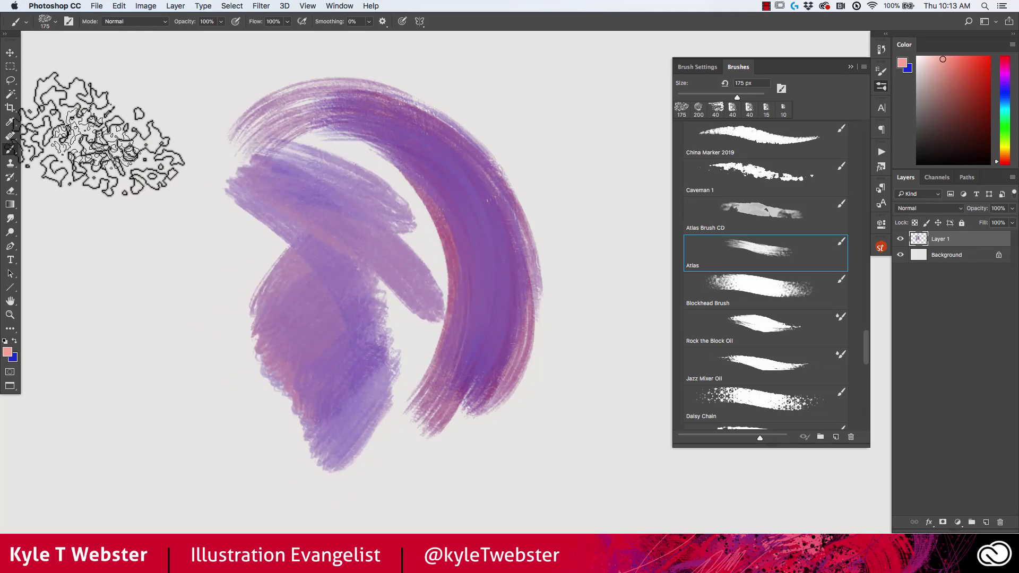
key("BackSpace")
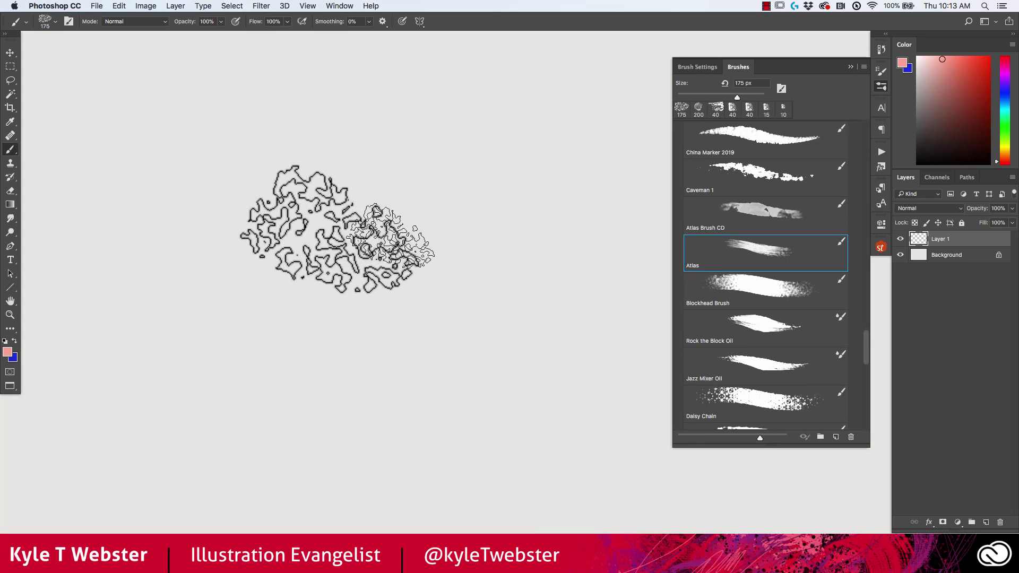
Pick red as the foreground colour and build a wide horizontal Atlas wash with sweeping passes
left_click(7, 352)
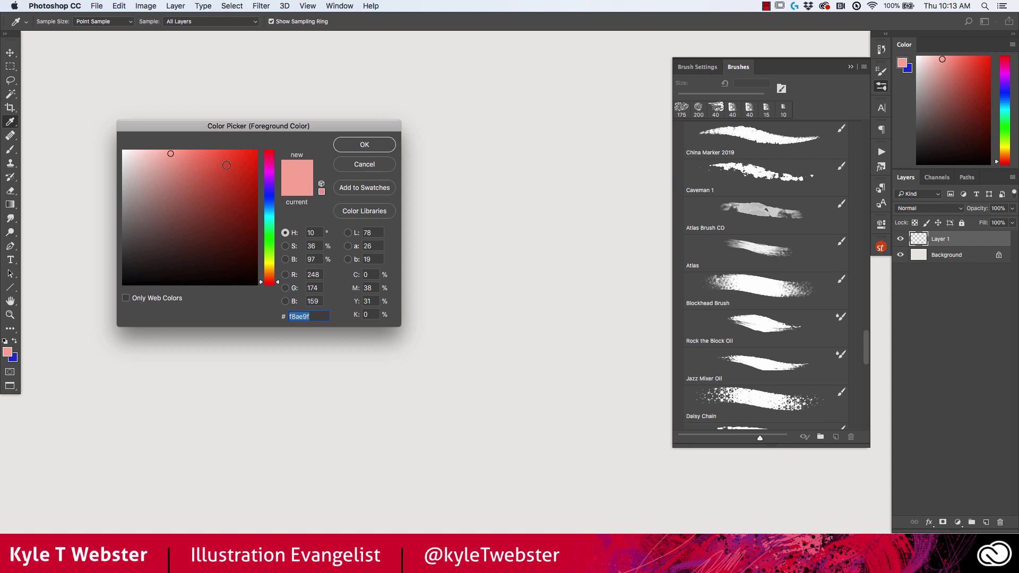
left_click(348, 150)
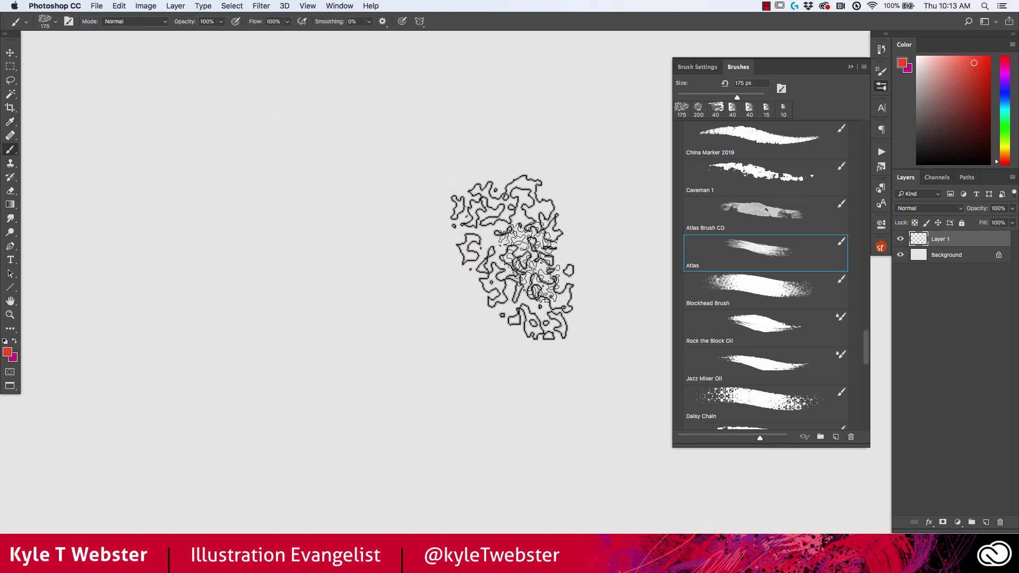
mouse_move(505, 249)
left_mouse_down()
mouse_move(216, 247)
mouse_move(537, 279)
mouse_move(165, 266)
mouse_move(537, 307)
mouse_move(161, 284)
mouse_move(520, 319)
mouse_move(165, 304)
mouse_move(545, 335)
mouse_move(236, 317)
mouse_move(552, 333)
mouse_move(172, 301)
mouse_move(536, 307)
mouse_move(193, 267)
mouse_move(518, 276)
mouse_move(202, 247)
mouse_move(537, 258)
mouse_move(307, 242)
mouse_move(147, 197)
mouse_move(539, 260)
mouse_move(335, 244)
mouse_move(168, 250)
left_mouse_up()
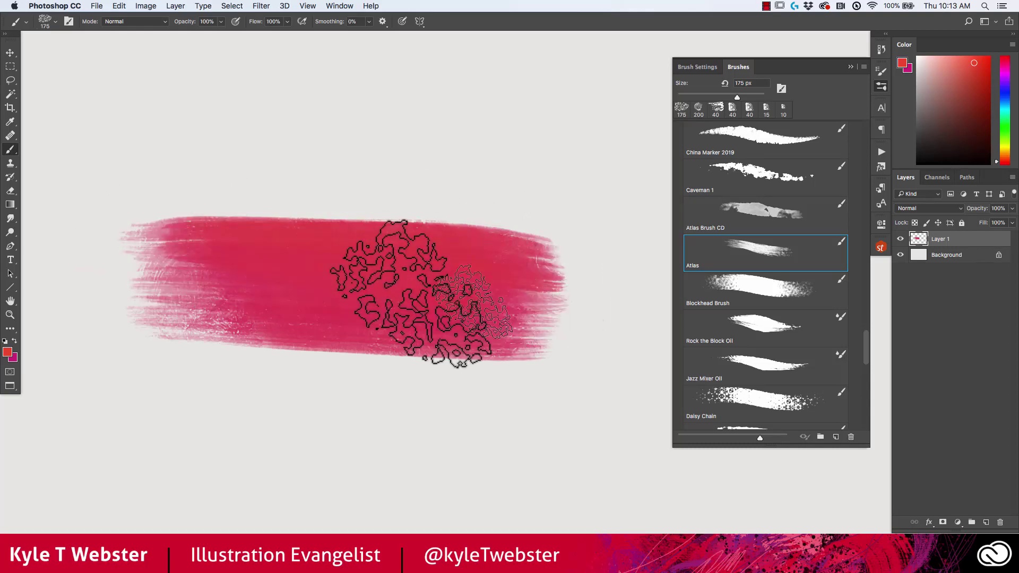
mouse_move(411, 294)
left_mouse_down()
mouse_move(519, 352)
mouse_move(114, 297)
left_mouse_up()
mouse_move(508, 285)
left_mouse_down()
mouse_move(191, 264)
mouse_move(430, 262)
mouse_move(482, 244)
mouse_move(133, 219)
mouse_move(470, 296)
mouse_move(523, 374)
mouse_move(372, 185)
mouse_move(507, 349)
mouse_move(351, 197)
mouse_move(432, 305)
mouse_move(273, 233)
left_mouse_up()
left_click_drag(390, 260, 101, 276)
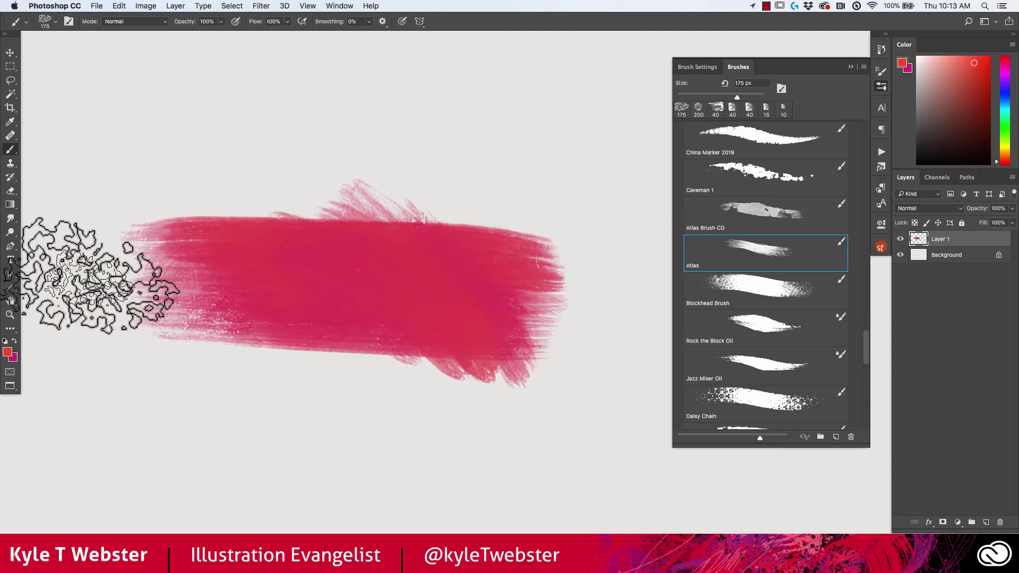
Set the background colour to pink and sweep Atlas strokes over the wash's top and right end
left_click(13, 358)
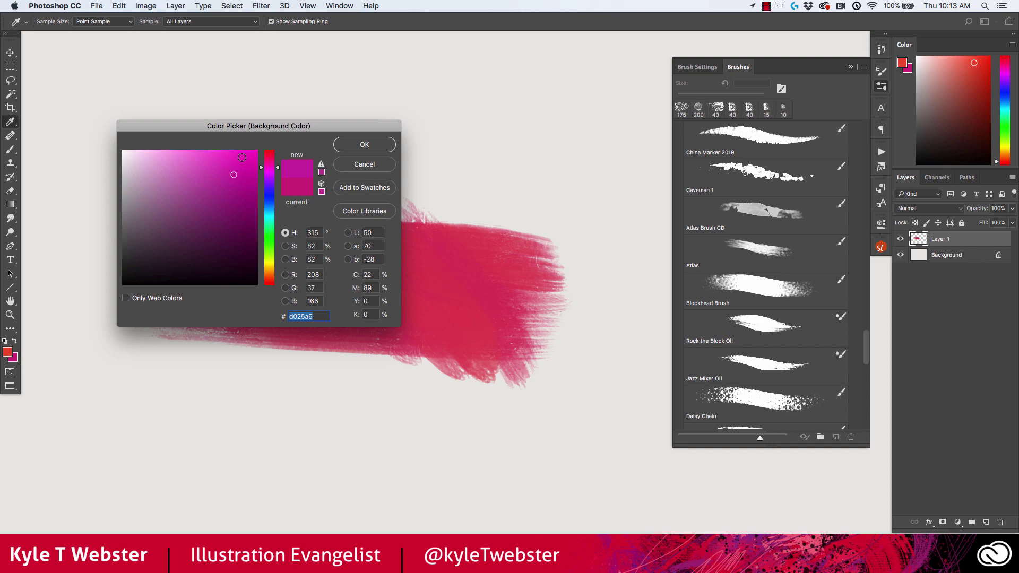
left_click(349, 145)
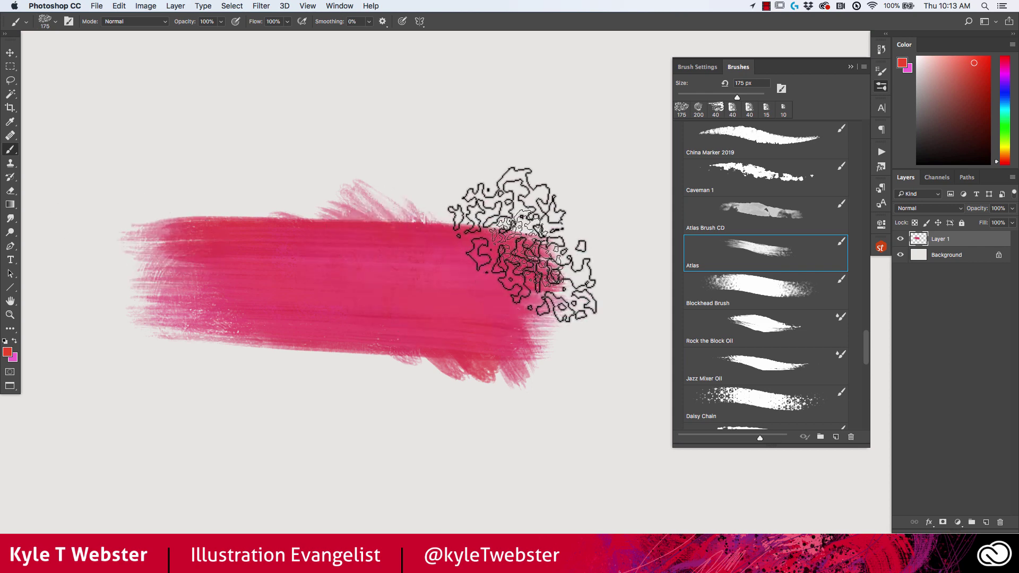
mouse_move(531, 223)
left_mouse_down()
mouse_move(194, 212)
mouse_move(289, 228)
mouse_move(501, 227)
mouse_move(228, 239)
mouse_move(238, 268)
mouse_move(523, 345)
mouse_move(106, 329)
mouse_move(420, 307)
mouse_move(352, 228)
mouse_move(364, 273)
mouse_move(159, 300)
mouse_move(488, 301)
mouse_move(272, 275)
mouse_move(216, 287)
mouse_move(520, 326)
mouse_move(205, 273)
mouse_move(228, 228)
mouse_move(455, 205)
mouse_move(275, 207)
mouse_move(478, 252)
mouse_move(443, 247)
mouse_move(355, 272)
mouse_move(256, 270)
mouse_move(181, 299)
mouse_move(310, 218)
mouse_move(414, 207)
mouse_move(441, 223)
mouse_move(398, 261)
mouse_move(156, 338)
left_mouse_up()
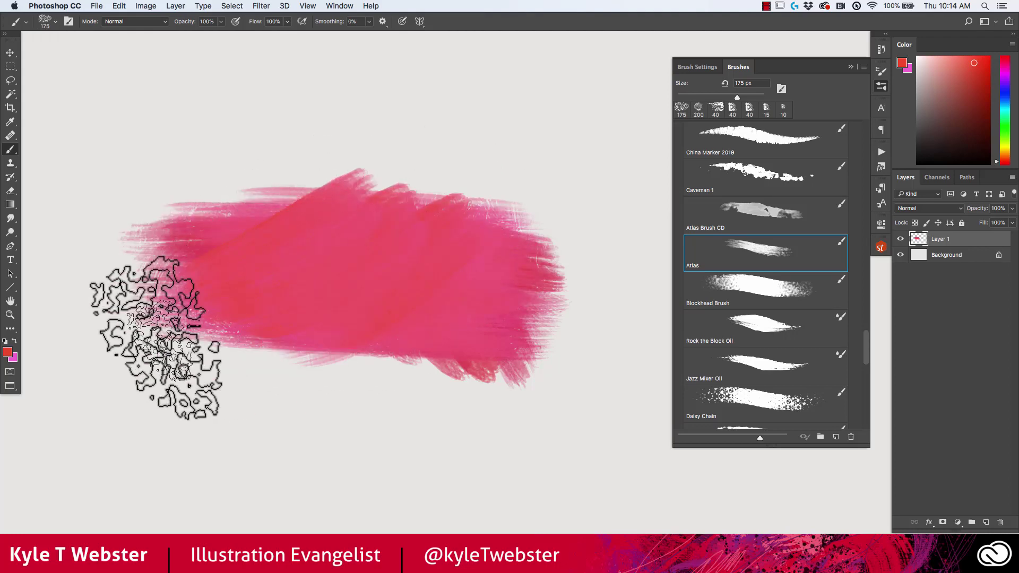
Clear the pink stroke, test a dark-blue Blockhead Brush spatter stroke, then erase it
key("Delete")
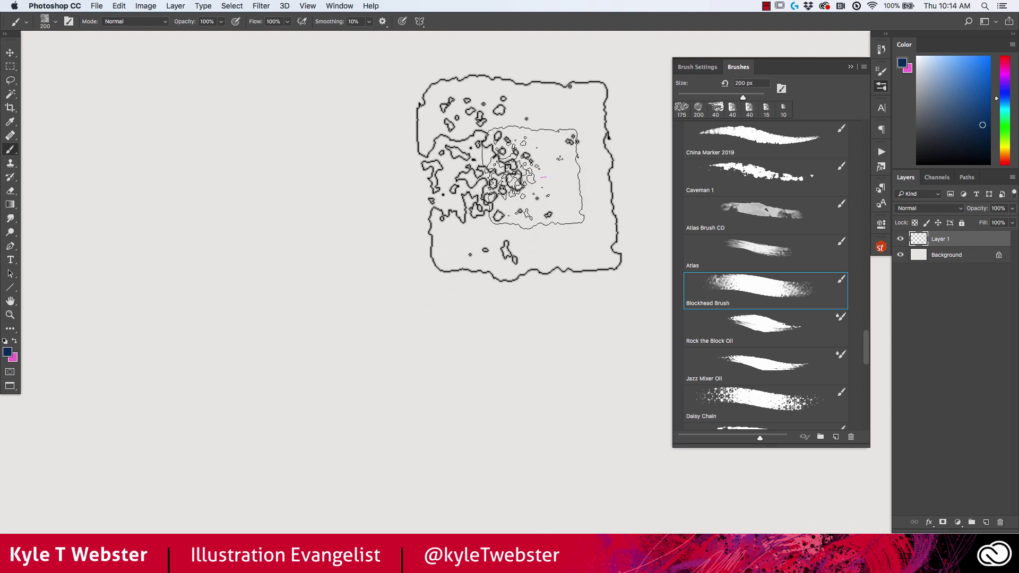
mouse_move(530, 191)
left_mouse_down()
mouse_move(216, 206)
mouse_move(518, 211)
mouse_move(197, 255)
mouse_move(528, 279)
mouse_move(321, 309)
mouse_move(286, 330)
mouse_move(524, 348)
mouse_move(235, 381)
mouse_move(376, 387)
mouse_move(480, 414)
mouse_move(98, 453)
left_mouse_up()
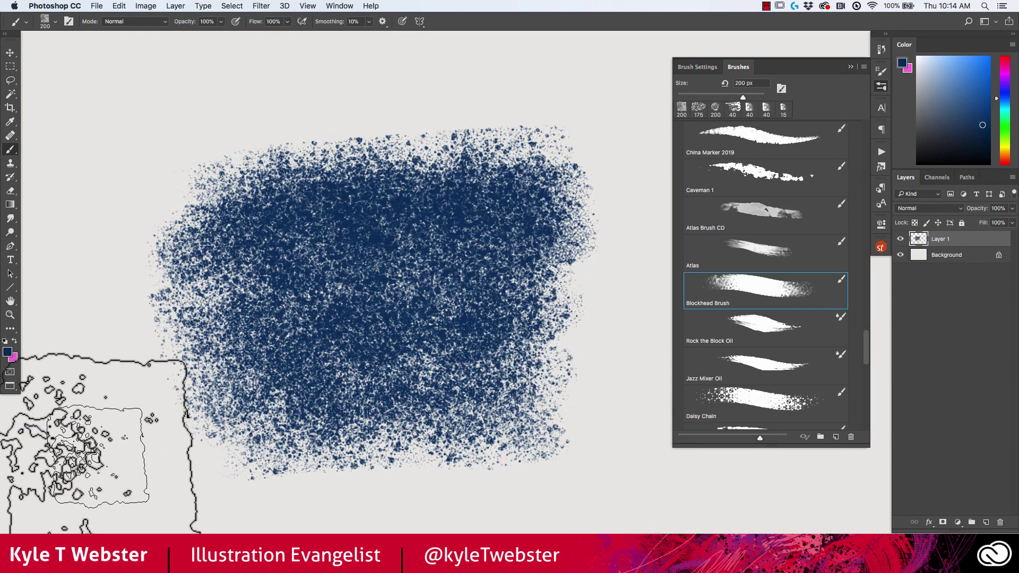
key("super+a")
key("BackSpace")
key("super+d")
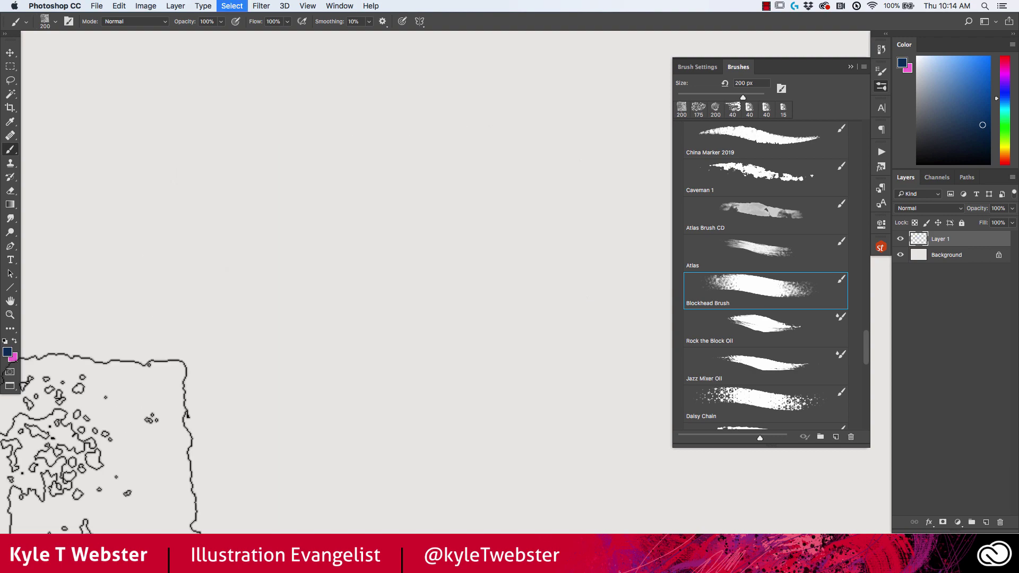
Paint a navy spatter frame, clear it, then test and clear a 50%-flow spatter stroke
scroll(510, 286, "down", 10)
left_click_drag(536, 197, 547, 148)
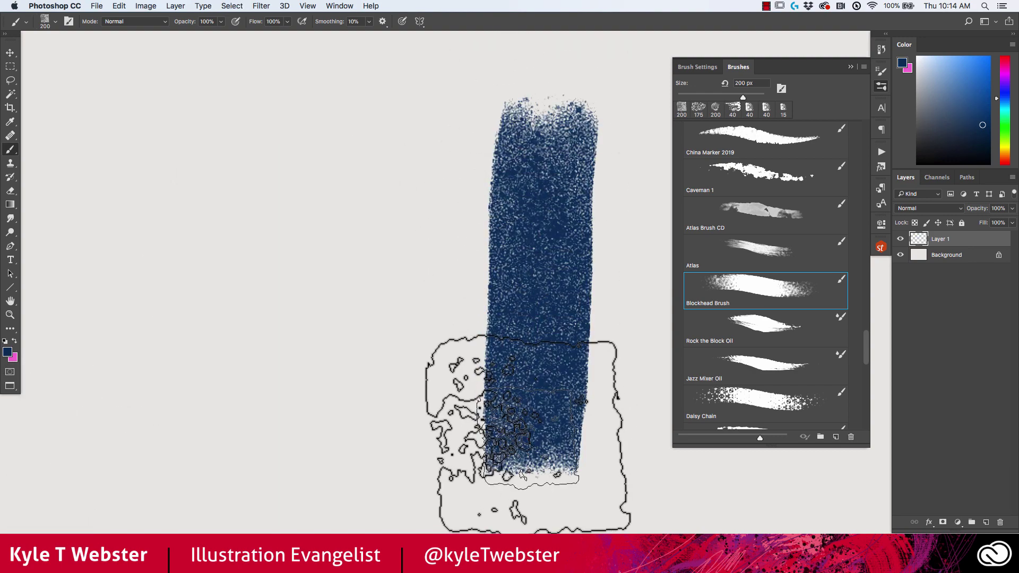
mouse_move(527, 431)
left_mouse_down()
mouse_move(309, 427)
mouse_move(331, 142)
mouse_move(518, 146)
mouse_move(481, 160)
mouse_move(455, 378)
mouse_move(423, 173)
mouse_move(382, 368)
mouse_move(322, 137)
mouse_move(172, 146)
mouse_move(205, 209)
mouse_move(189, 268)
mouse_move(220, 321)
mouse_move(180, 366)
mouse_move(224, 408)
mouse_move(239, 155)
mouse_move(267, 432)
left_mouse_up()
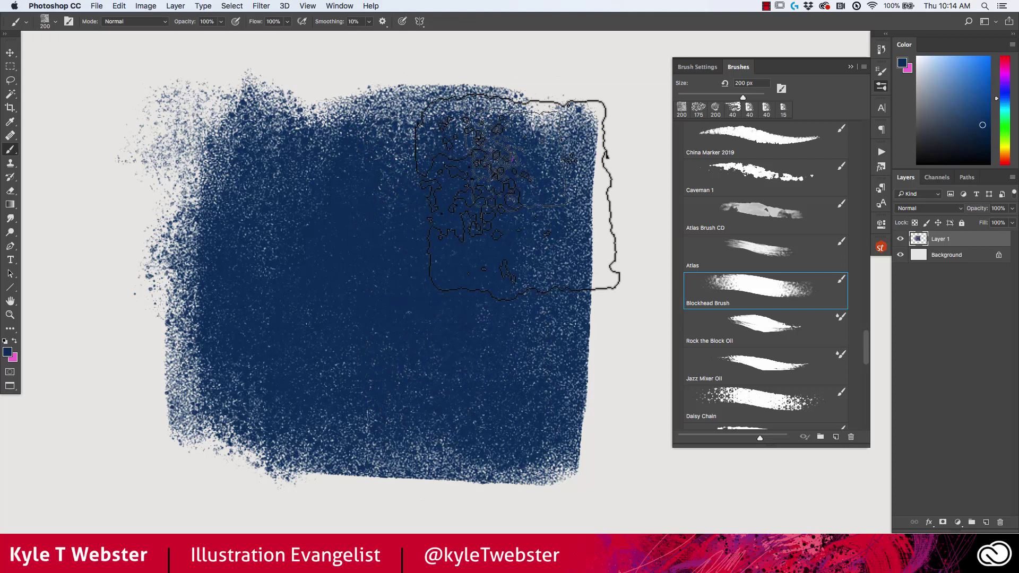
left_click_drag(589, 149, 567, 541)
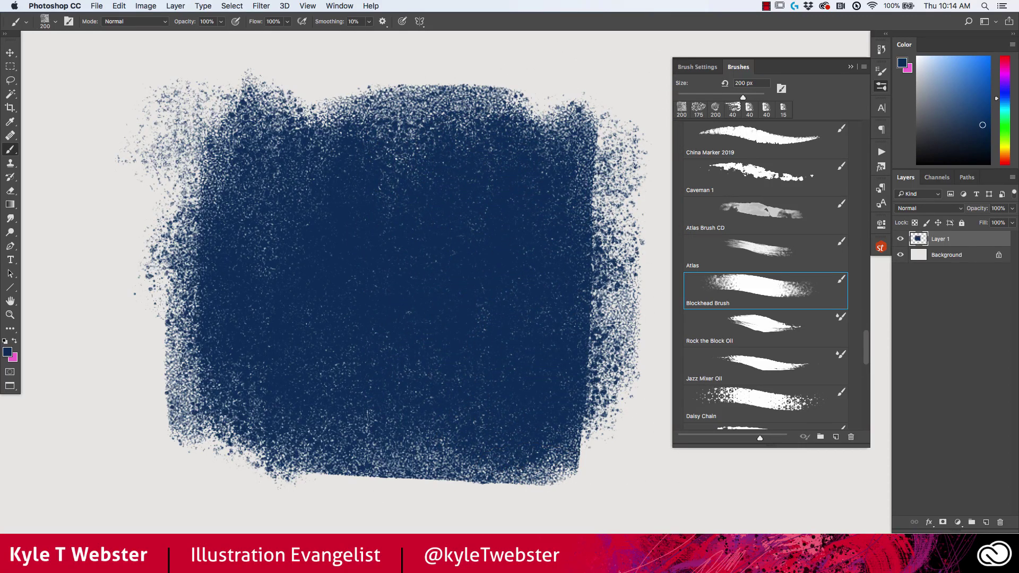
key("Delete")
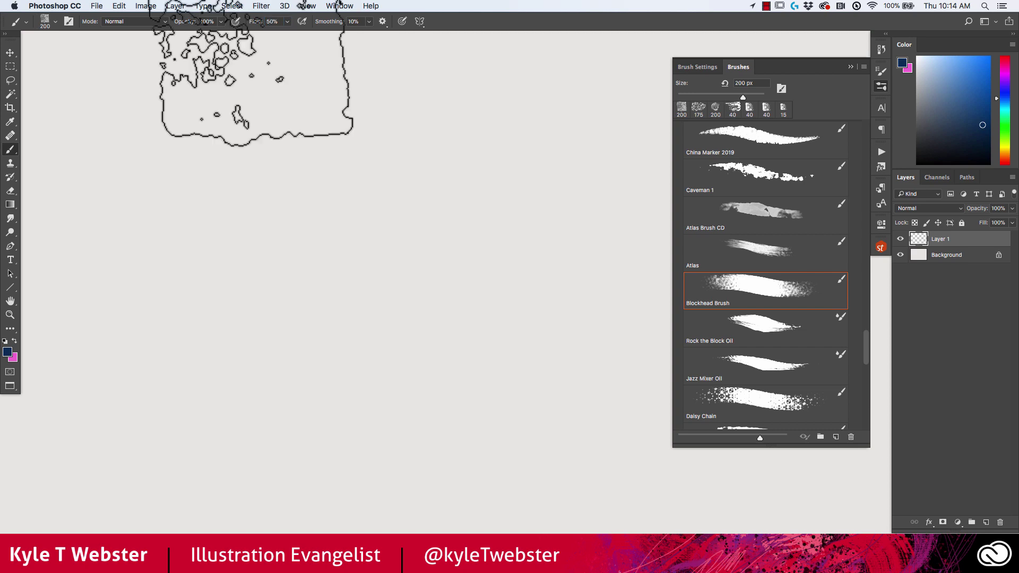
mouse_move(532, 287)
left_mouse_down()
mouse_move(209, 250)
mouse_move(494, 321)
mouse_move(412, 351)
mouse_move(182, 382)
mouse_move(488, 427)
mouse_move(308, 432)
left_mouse_up()
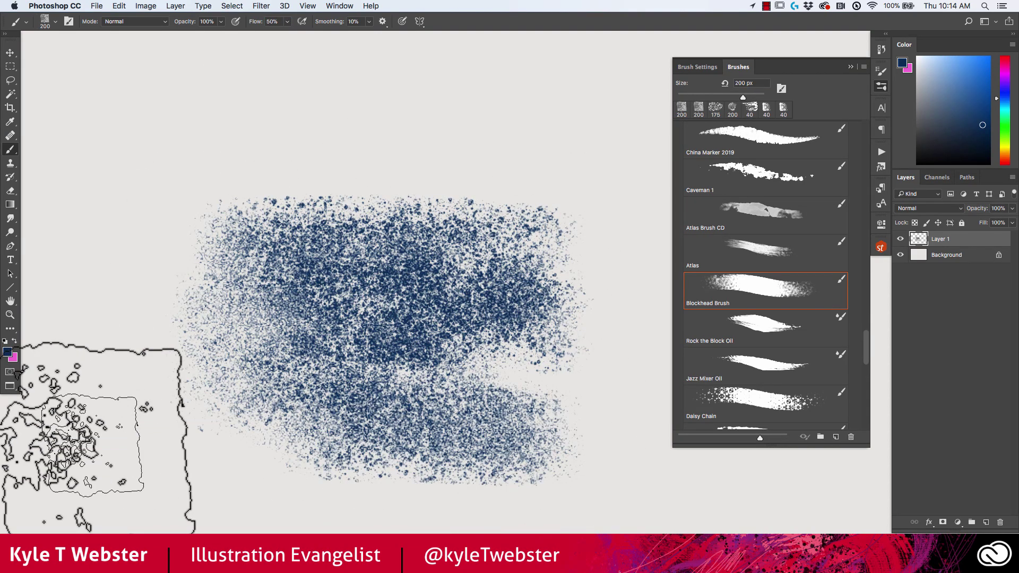
key("Delete")
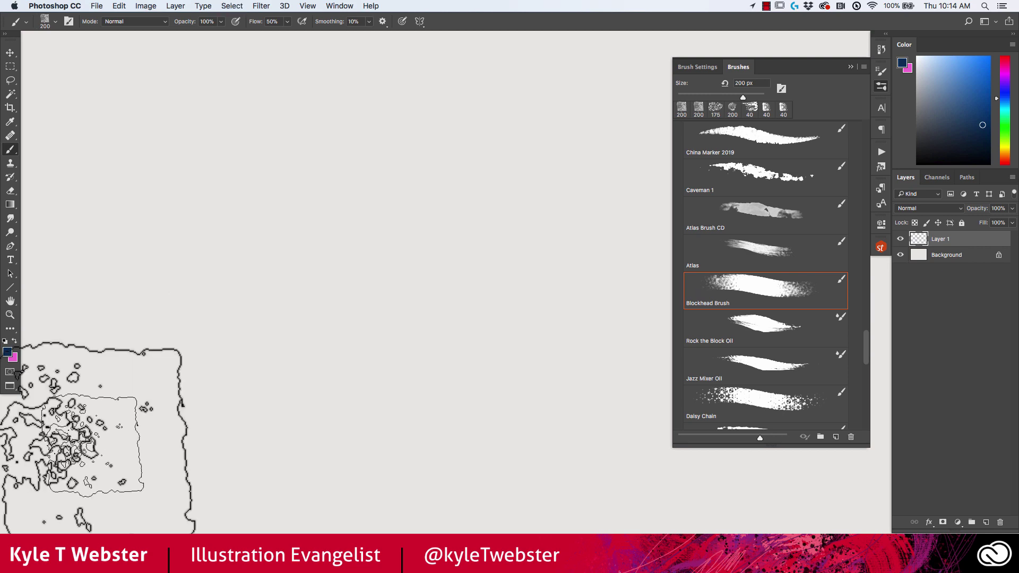
Select Rock the Block Oil and paint dark-blue strokes blended with purple across the middle
left_click(758, 328)
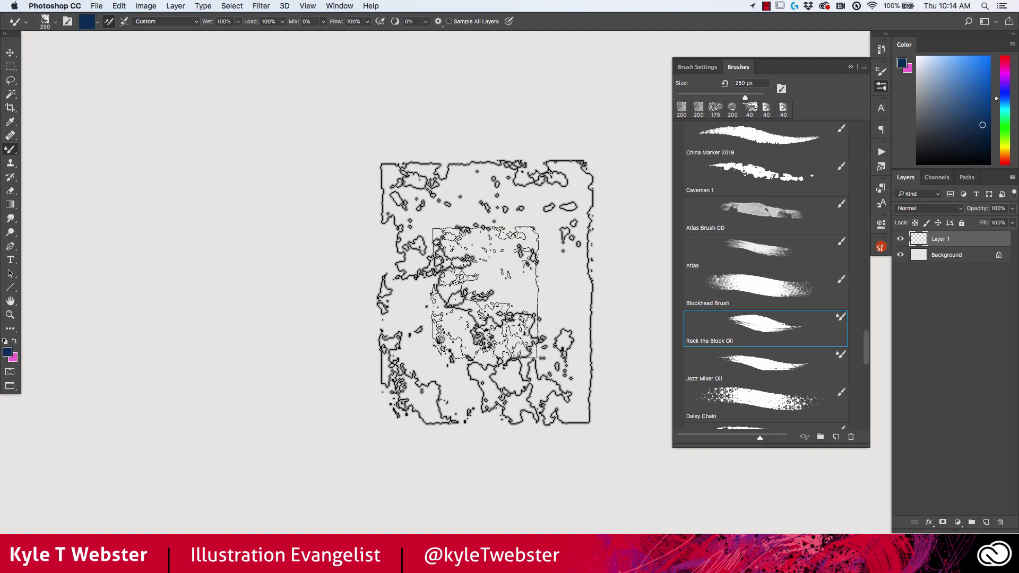
mouse_move(244, 265)
left_mouse_down()
mouse_move(489, 277)
mouse_move(257, 276)
mouse_move(507, 307)
mouse_move(261, 353)
mouse_move(218, 334)
left_mouse_up()
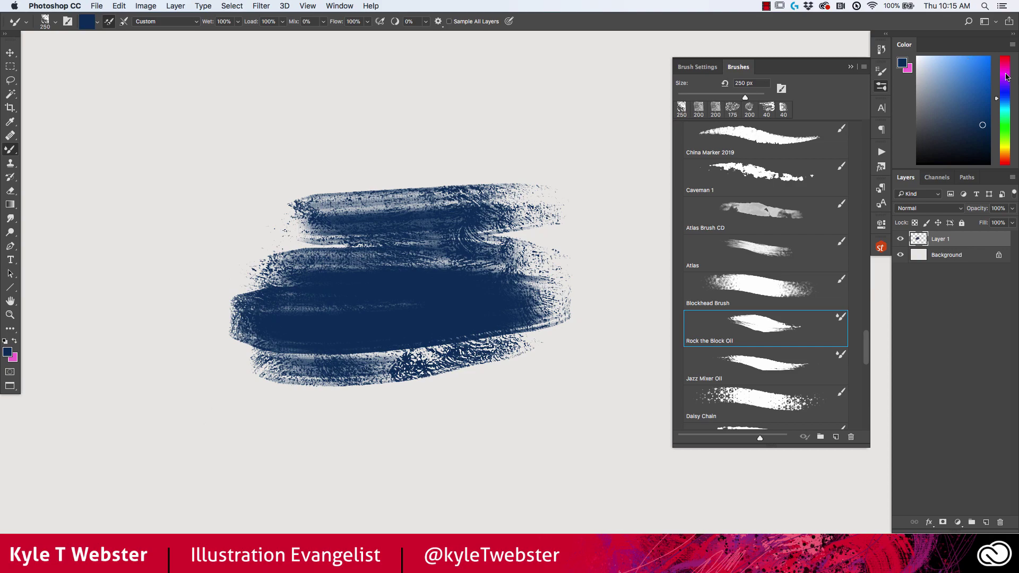
mouse_move(429, 277)
left_mouse_down()
mouse_move(369, 278)
mouse_move(364, 295)
mouse_move(398, 239)
mouse_move(392, 305)
mouse_move(420, 239)
mouse_move(416, 261)
mouse_move(342, 329)
left_mouse_up()
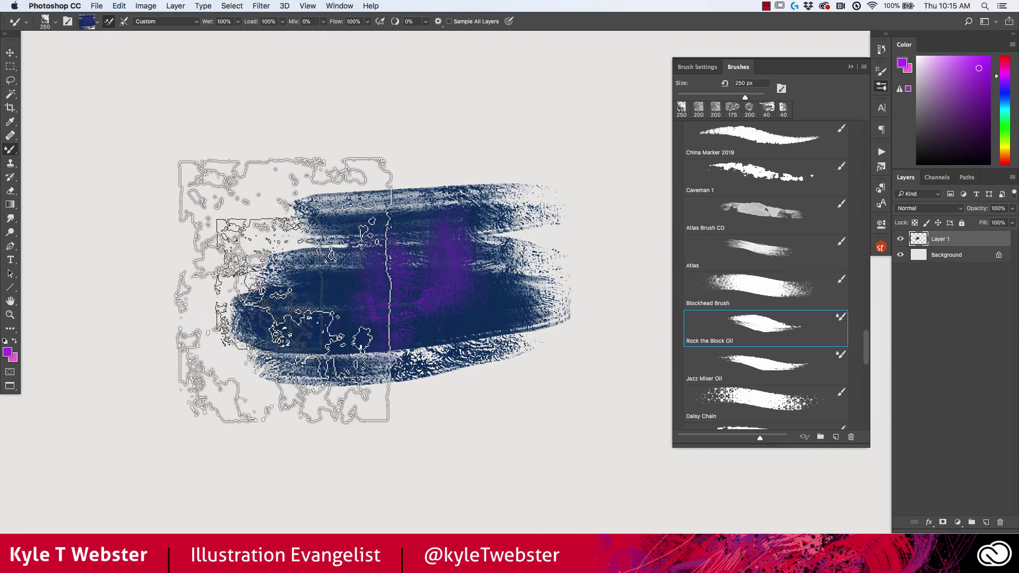
left_click_drag(240, 215, 313, 334)
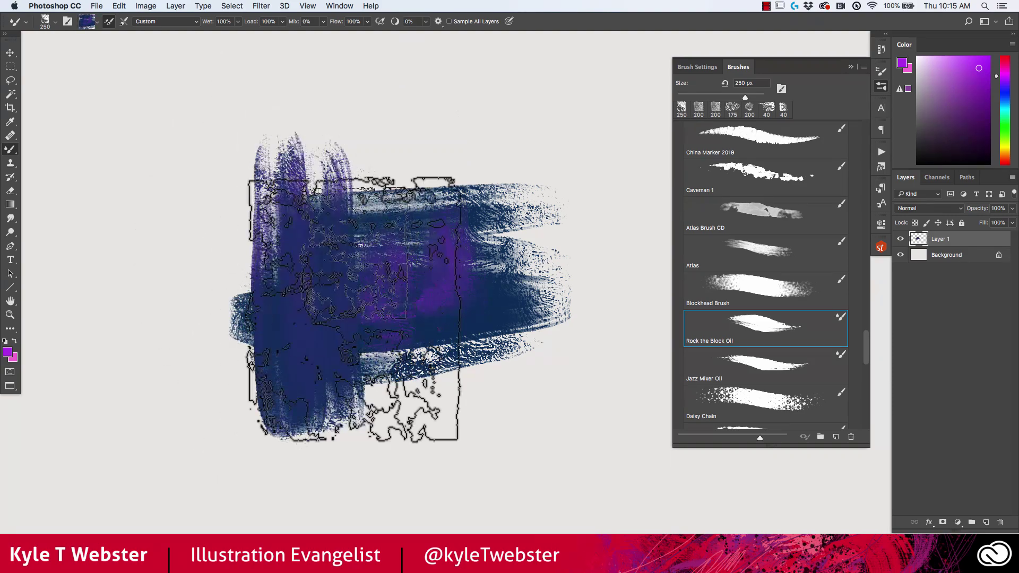
Extend the purple paint left, blend magenta into the centre, and smear the left block
left_click_drag(335, 179, 292, 236)
mouse_move(298, 310)
left_mouse_down()
mouse_move(281, 348)
mouse_move(241, 359)
mouse_move(223, 196)
mouse_move(209, 318)
mouse_move(191, 221)
mouse_move(161, 402)
left_mouse_up()
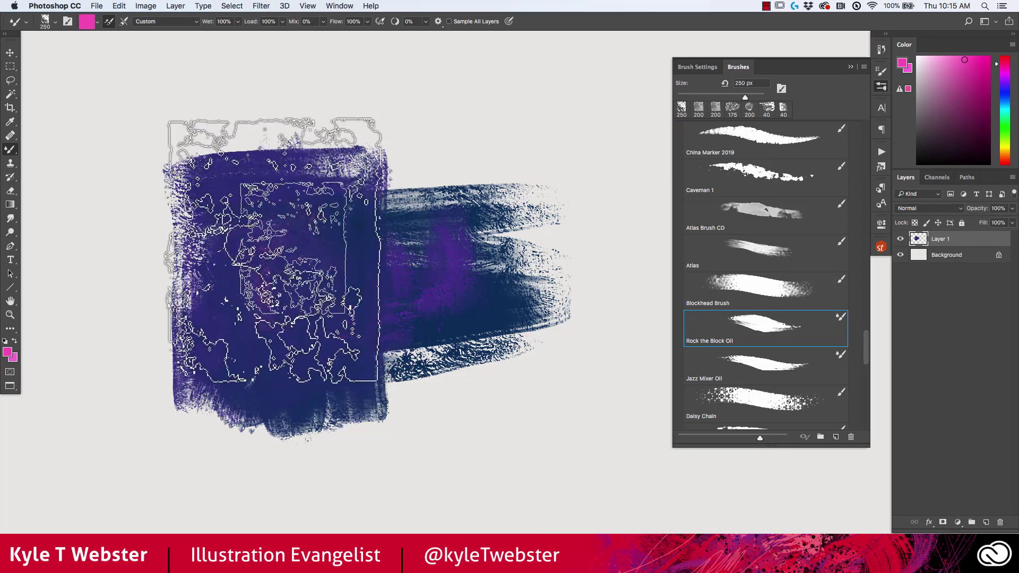
mouse_move(275, 249)
left_mouse_down()
mouse_move(296, 320)
mouse_move(304, 274)
mouse_move(287, 213)
mouse_move(304, 225)
mouse_move(315, 309)
mouse_move(229, 276)
mouse_move(280, 211)
mouse_move(300, 327)
mouse_move(334, 197)
mouse_move(342, 418)
mouse_move(245, 342)
mouse_move(293, 258)
left_mouse_up()
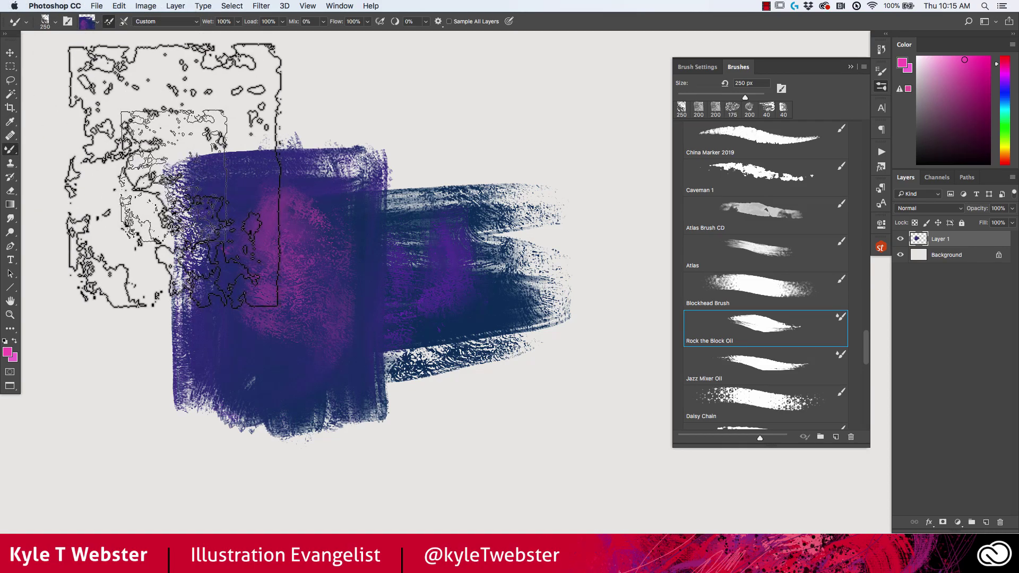
mouse_move(509, 419)
left_mouse_down()
mouse_move(568, 146)
mouse_move(552, 371)
mouse_move(506, 289)
mouse_move(579, 329)
mouse_move(562, 387)
left_mouse_up()
mouse_move(285, 367)
left_mouse_down()
mouse_move(296, 244)
mouse_move(287, 267)
mouse_move(442, 385)
mouse_move(518, 422)
mouse_move(291, 429)
mouse_move(372, 479)
mouse_move(399, 469)
mouse_move(337, 351)
mouse_move(434, 436)
mouse_move(369, 333)
mouse_move(472, 429)
mouse_move(504, 297)
mouse_move(530, 491)
mouse_move(546, 335)
mouse_move(499, 309)
mouse_move(294, 341)
mouse_move(394, 385)
mouse_move(371, 433)
mouse_move(270, 354)
mouse_move(164, 365)
mouse_move(65, 319)
left_mouse_up()
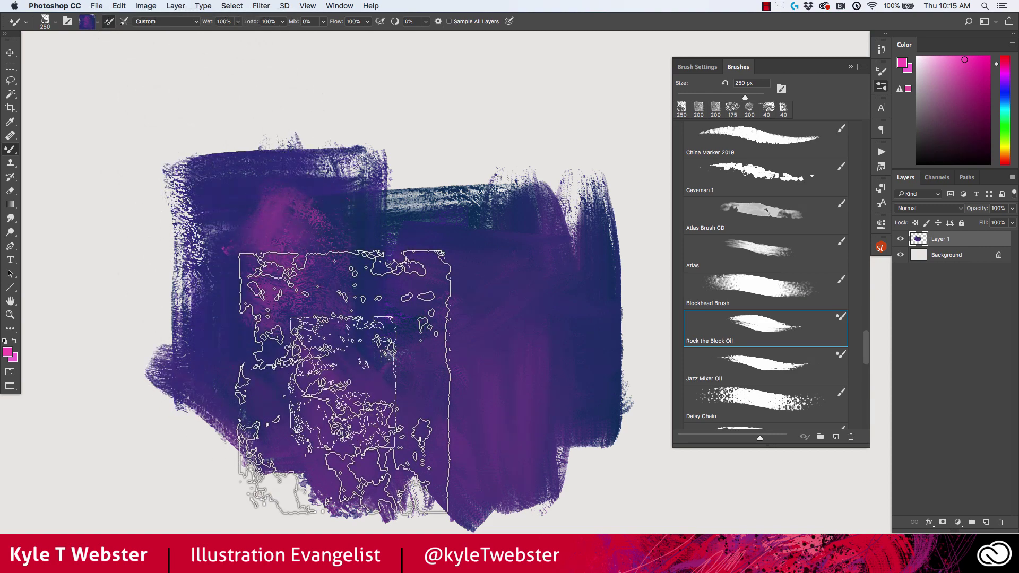
Clear the layer and paint a purple Rock the Block Oil stroke with Dry, Heavy Load
key("Delete")
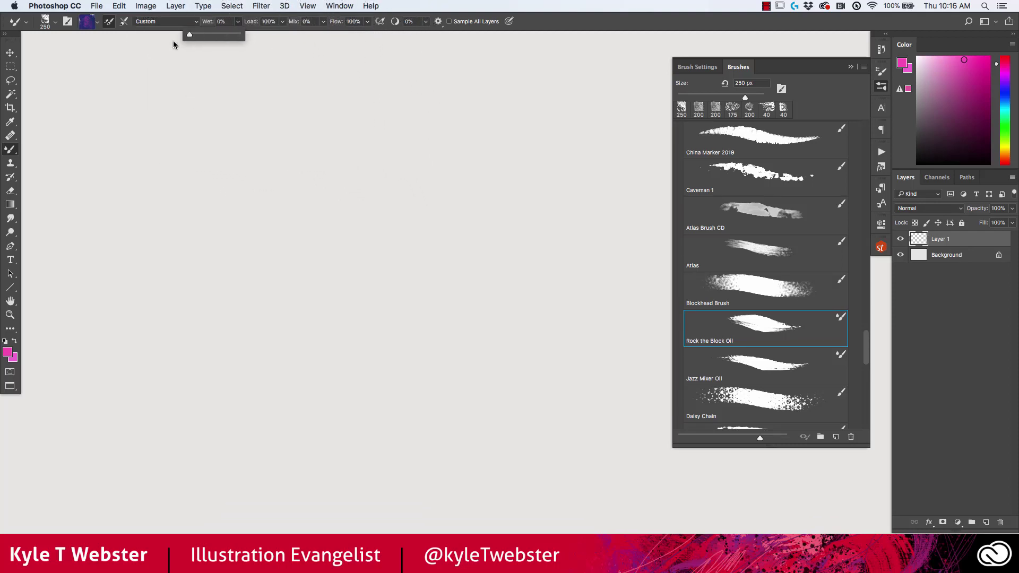
mouse_move(438, 221)
left_mouse_down()
mouse_move(416, 294)
mouse_move(379, 207)
mouse_move(379, 354)
mouse_move(453, 213)
mouse_move(327, 220)
mouse_move(464, 193)
mouse_move(350, 196)
mouse_move(449, 170)
mouse_move(331, 173)
mouse_move(359, 175)
mouse_move(370, 248)
mouse_move(347, 268)
mouse_move(277, 268)
mouse_move(356, 309)
mouse_move(337, 366)
mouse_move(403, 383)
mouse_move(415, 300)
mouse_move(454, 279)
mouse_move(520, 318)
mouse_move(510, 213)
mouse_move(543, 204)
mouse_move(558, 267)
mouse_move(497, 159)
mouse_move(400, 141)
mouse_move(368, 159)
mouse_move(309, 167)
mouse_move(341, 146)
mouse_move(248, 135)
mouse_move(237, 237)
mouse_move(194, 123)
mouse_move(216, 277)
mouse_move(225, 304)
mouse_move(253, 309)
mouse_move(220, 407)
mouse_move(261, 225)
mouse_move(252, 166)
mouse_move(319, 116)
mouse_move(217, 82)
mouse_move(221, 114)
mouse_move(175, 142)
mouse_move(161, 209)
mouse_move(162, 142)
mouse_move(188, 96)
mouse_move(259, 81)
mouse_move(316, 115)
mouse_move(458, 159)
left_mouse_up()
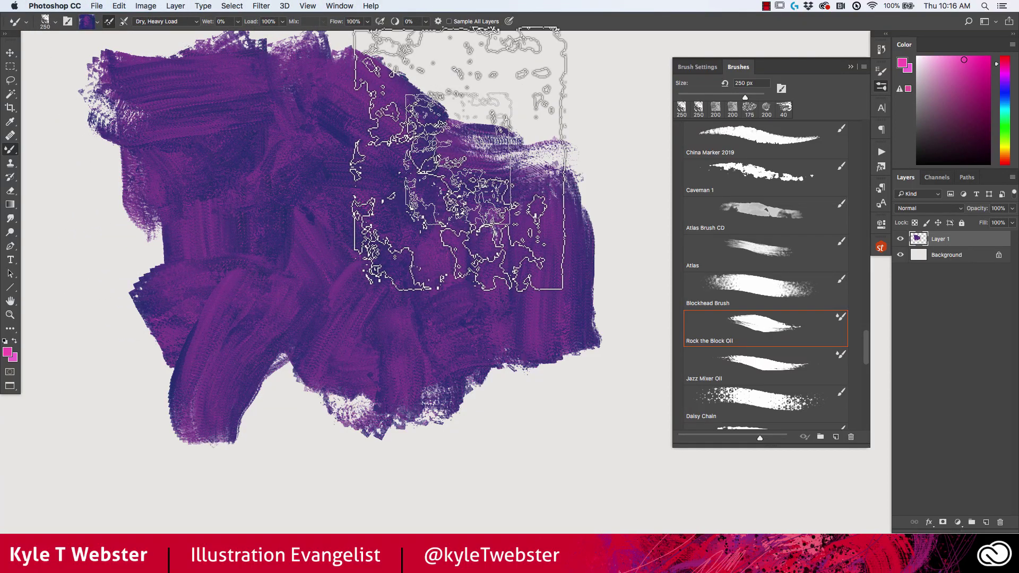
Undo the purple stroke, then paint pink Jazz Mixer Oil strokes blended with yellow and orange
key("super+z")
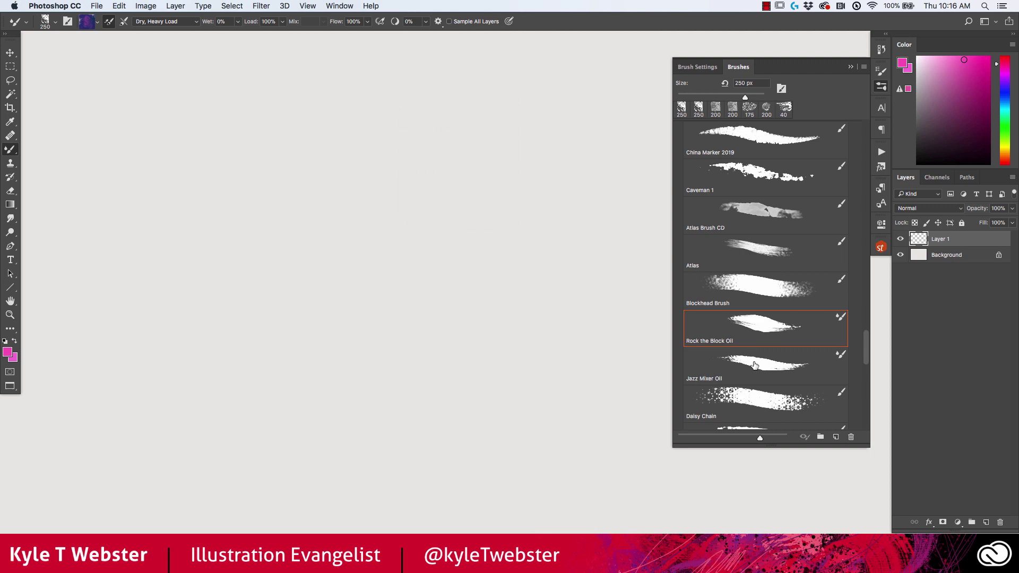
left_click_drag(496, 295, 337, 296)
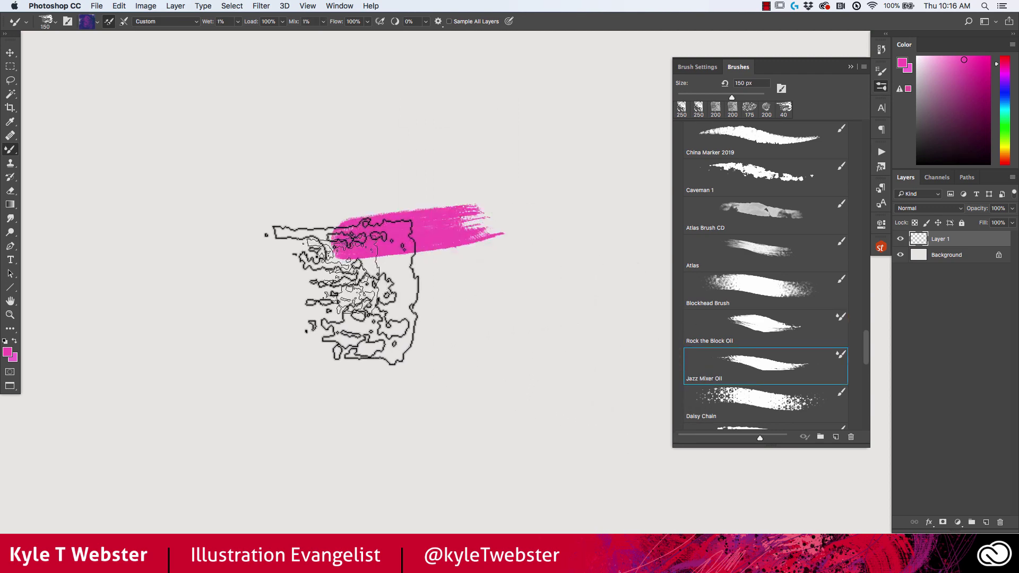
left_click_drag(523, 328, 335, 330)
mouse_move(380, 357)
left_mouse_down()
mouse_move(413, 391)
mouse_move(326, 311)
mouse_move(371, 313)
mouse_move(308, 316)
mouse_move(302, 422)
mouse_move(276, 399)
left_mouse_up()
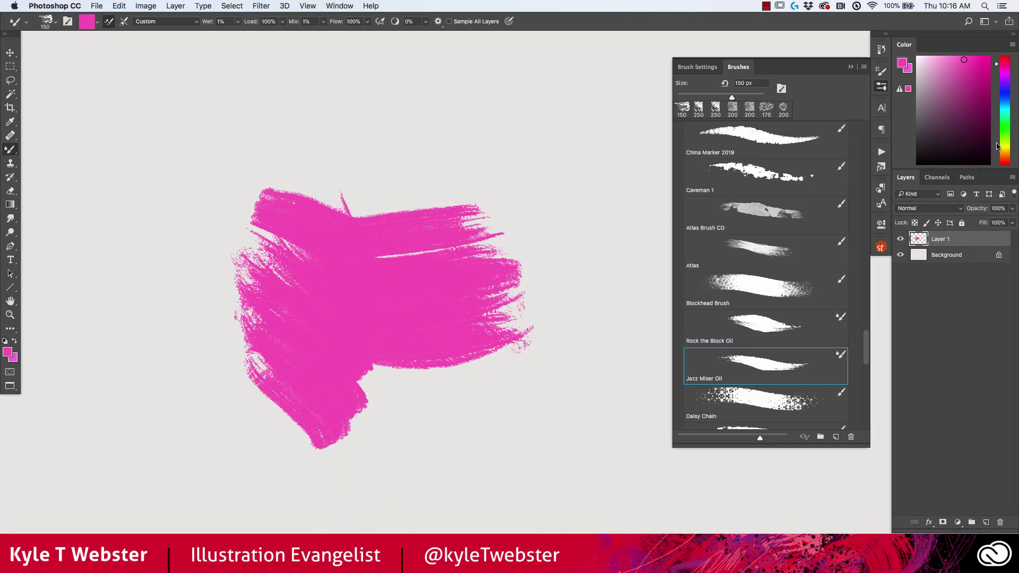
mouse_move(395, 340)
left_mouse_down()
mouse_move(334, 350)
mouse_move(382, 355)
mouse_move(403, 249)
left_mouse_up()
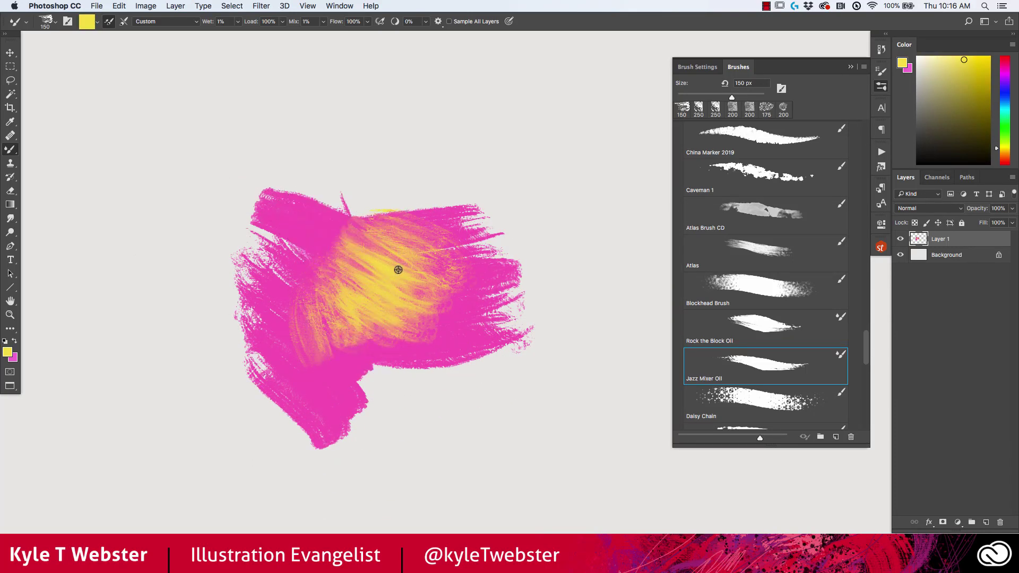
mouse_move(478, 318)
left_mouse_down()
mouse_move(470, 466)
mouse_move(512, 441)
mouse_move(535, 387)
mouse_move(403, 230)
mouse_move(391, 277)
mouse_move(452, 185)
mouse_move(366, 345)
mouse_move(409, 371)
mouse_move(418, 450)
mouse_move(461, 556)
left_mouse_up()
Clear the layer and paint two black Daisy Chain test strokes
key("Delete")
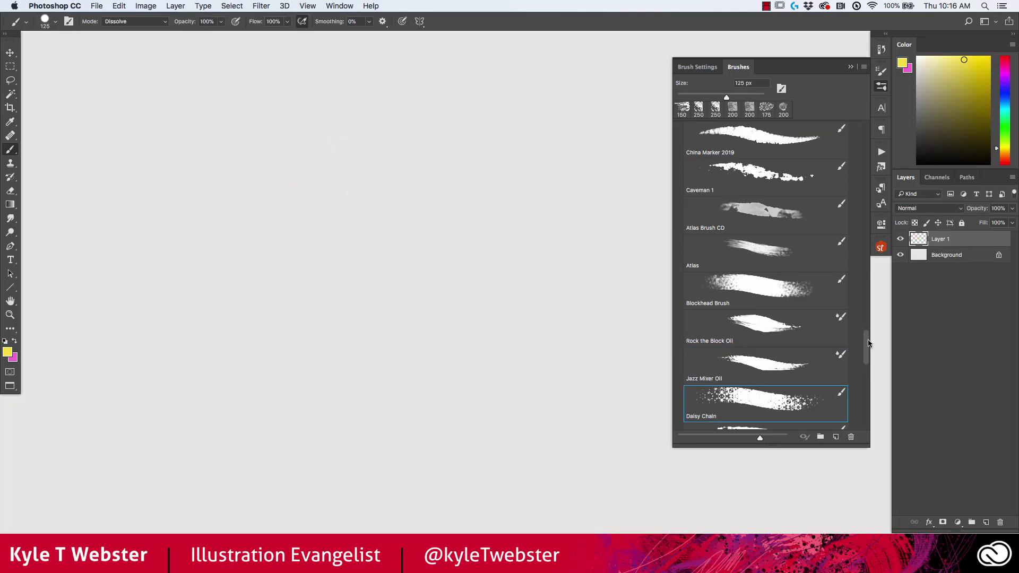
scroll(868, 344, "down", 5)
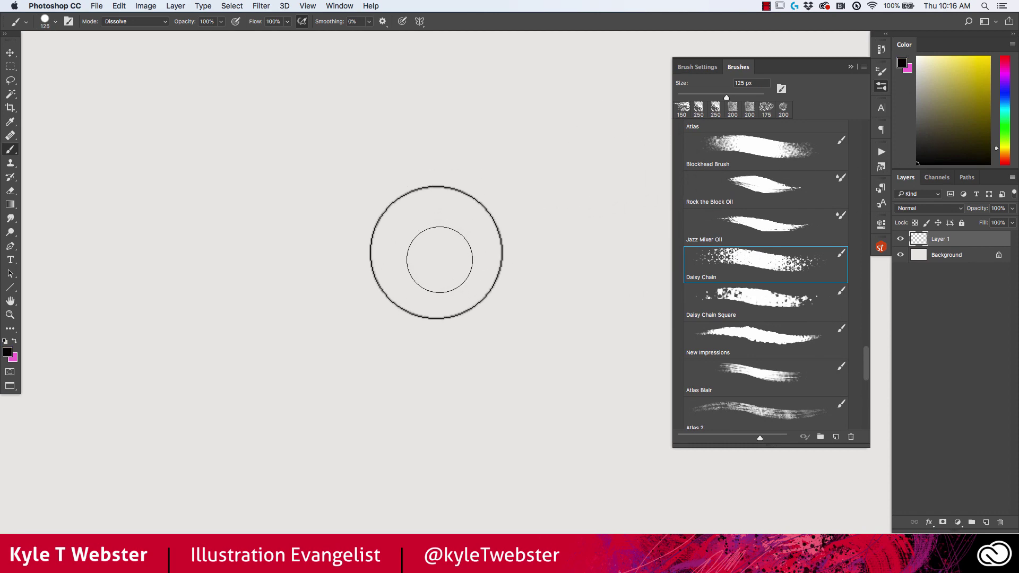
left_click_drag(564, 194, 222, 283)
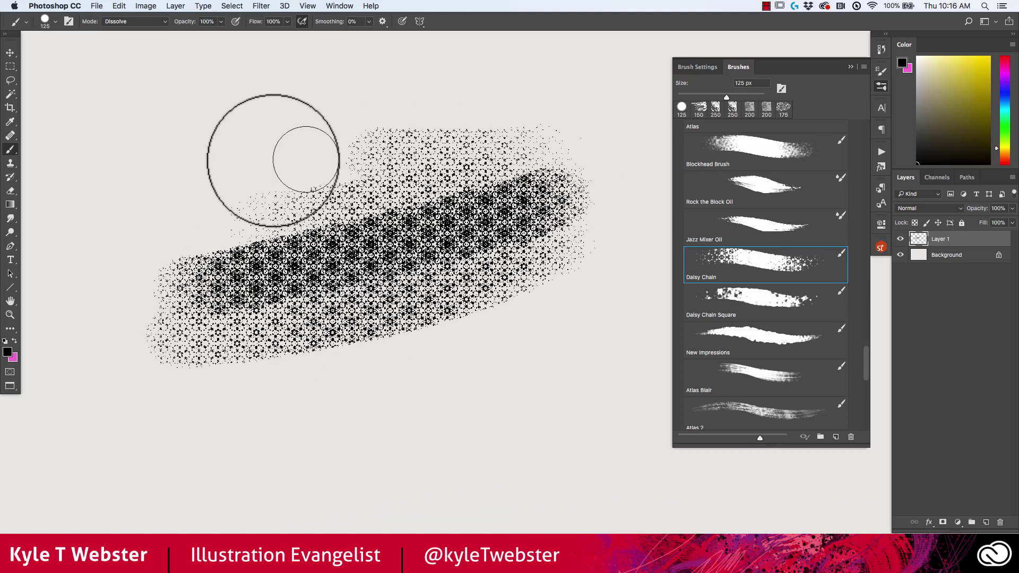
mouse_move(616, 374)
left_mouse_down()
mouse_move(564, 415)
mouse_move(484, 445)
left_mouse_up()
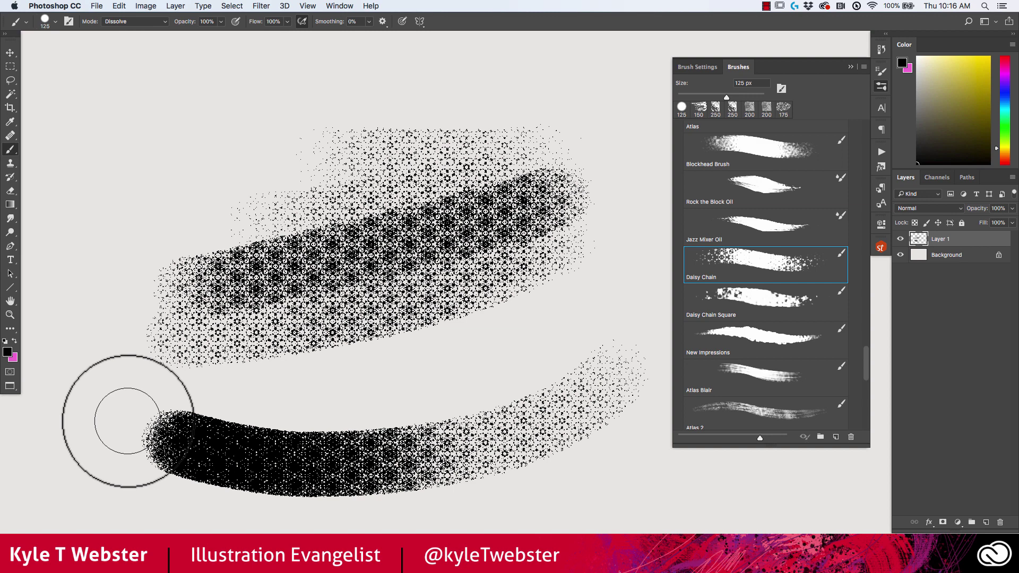
Erase those strokes, paint an S-shaped Daisy Chain stroke and check the brush library options
key("Delete")
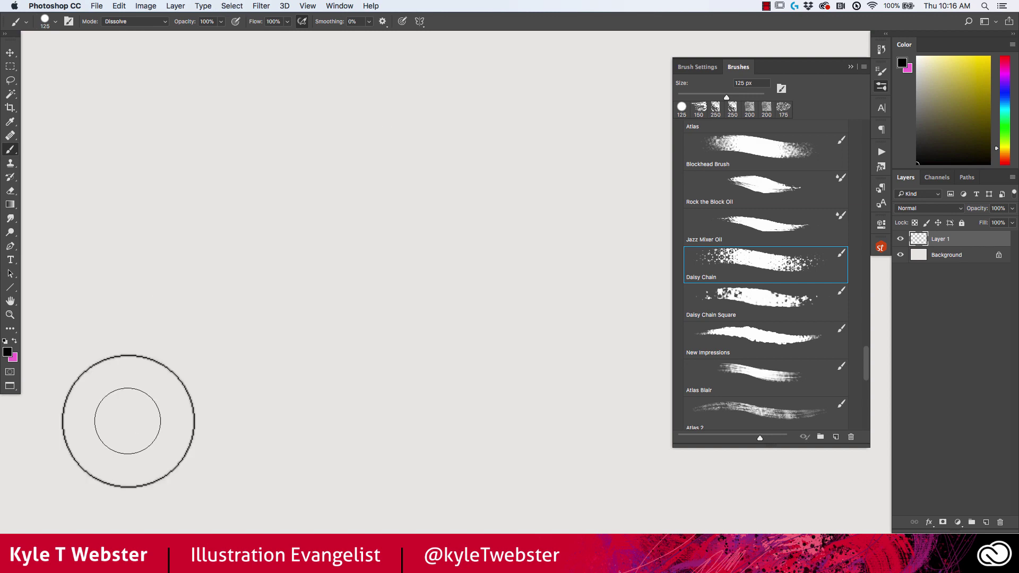
mouse_move(426, 134)
left_mouse_down()
mouse_move(281, 166)
mouse_move(314, 239)
mouse_move(471, 315)
mouse_move(321, 420)
mouse_move(467, 491)
left_mouse_up()
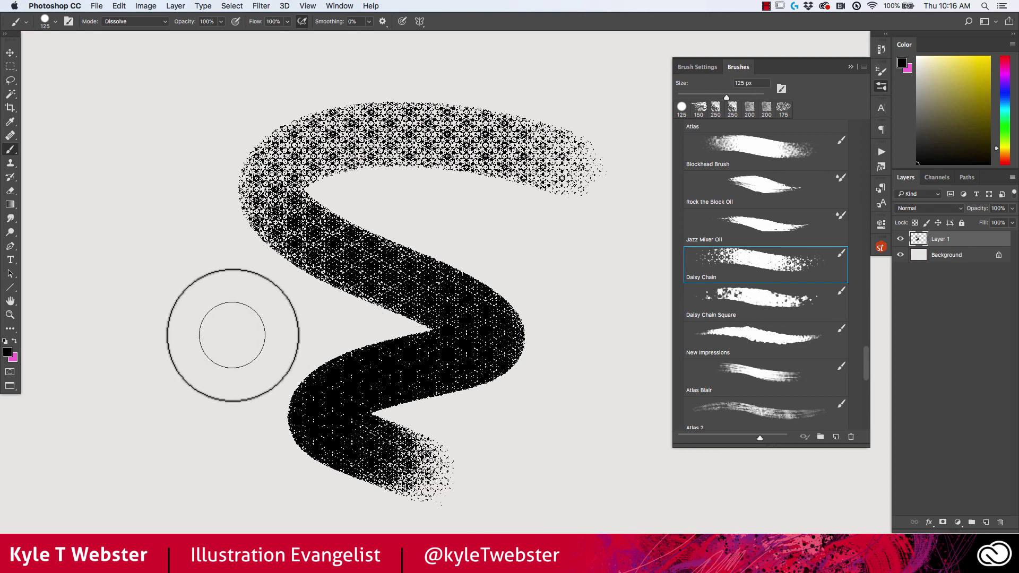
left_click(863, 68)
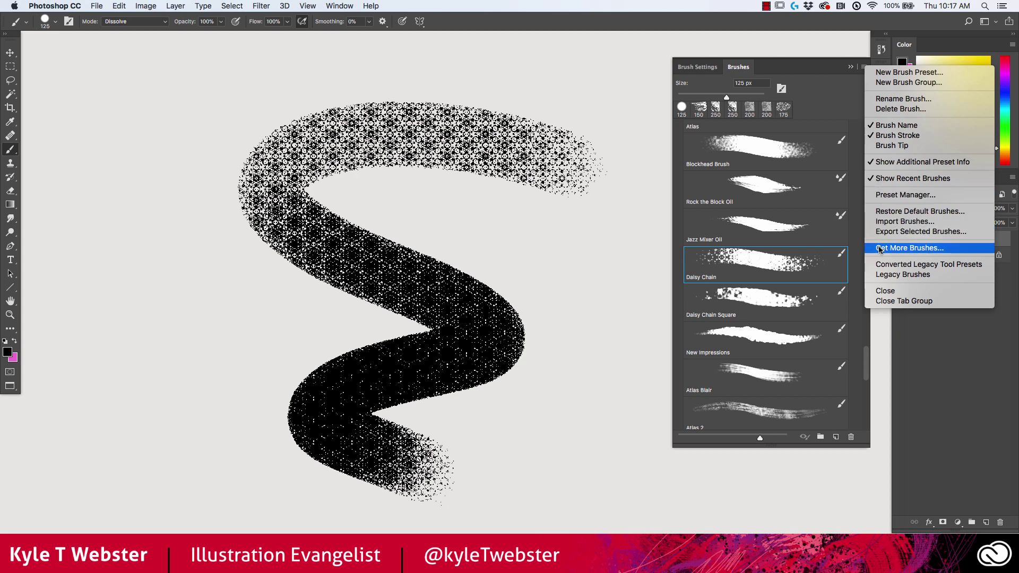
left_click(485, 181)
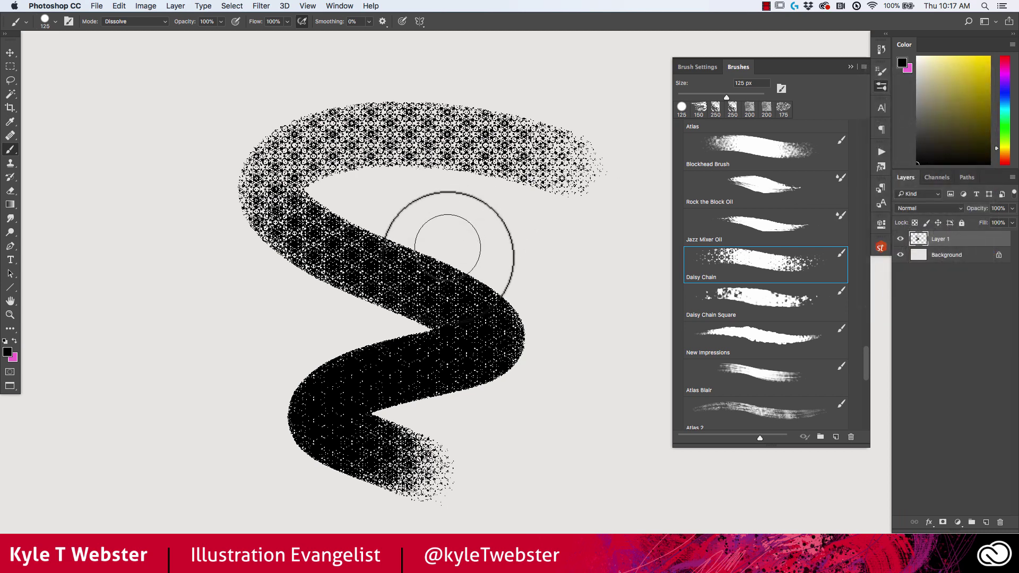
Remove the S stroke and paint a square-patterned Daisy Chain Square stroke, extending it leftward
key("super+z")
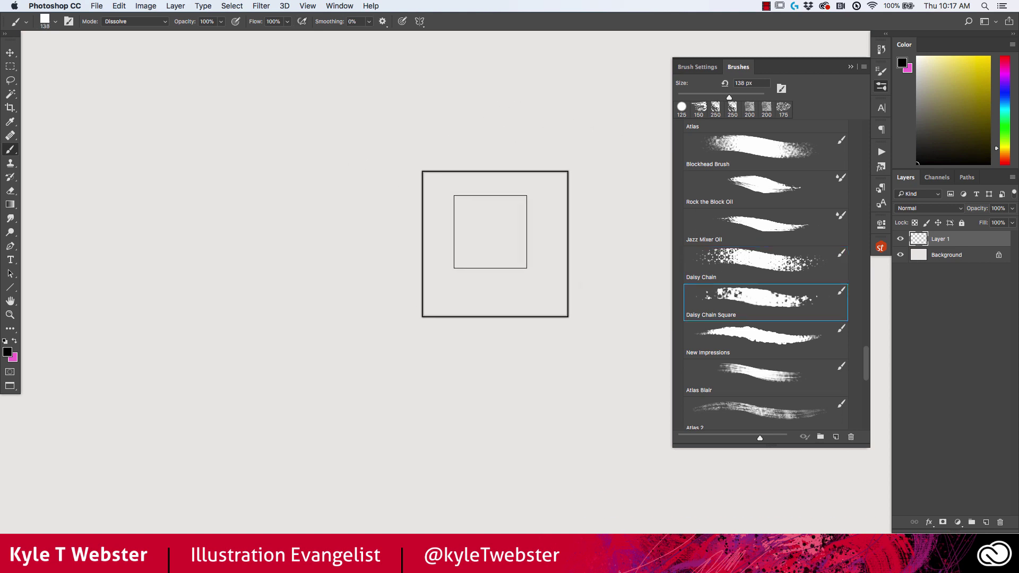
left_click_drag(464, 232, 242, 243)
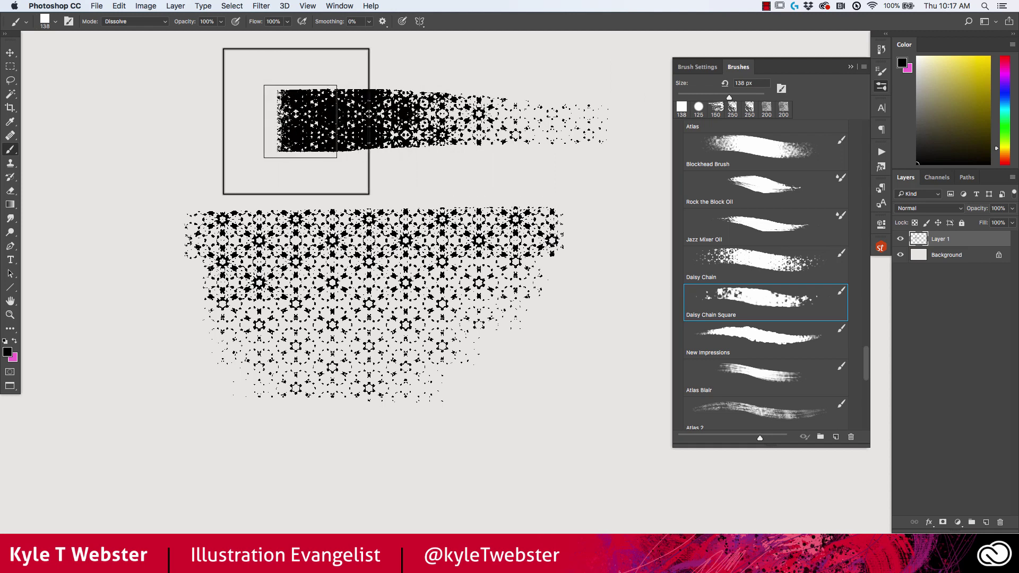
left_click_drag(191, 125, 178, 124)
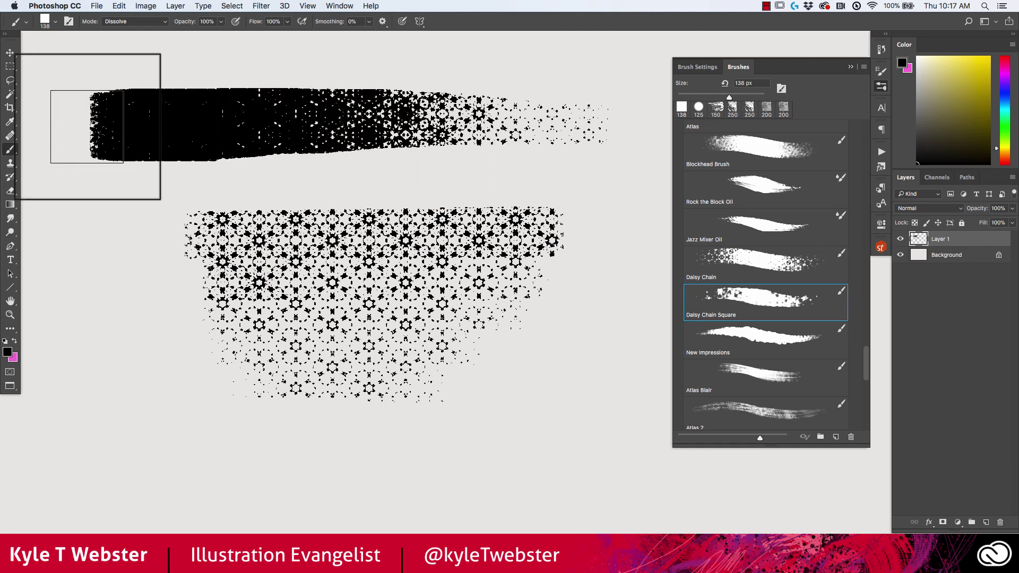
Erase the strokes and paint a large orange-red New Impressions test stroke
key("BackSpace")
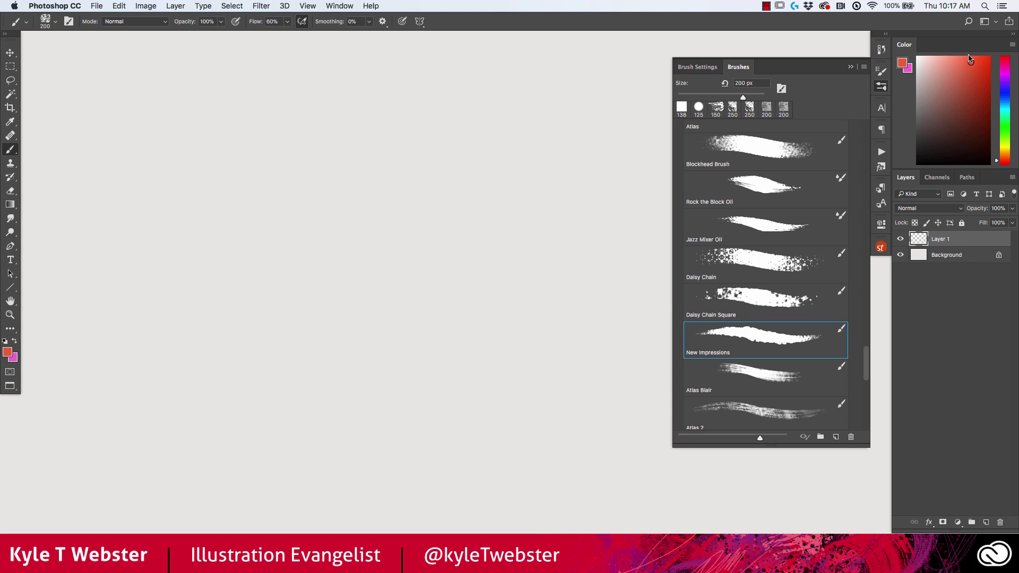
mouse_move(464, 191)
left_mouse_down()
mouse_move(468, 365)
mouse_move(431, 357)
mouse_move(413, 203)
mouse_move(450, 219)
mouse_move(488, 207)
mouse_move(503, 266)
mouse_move(520, 208)
mouse_move(538, 272)
mouse_move(516, 346)
mouse_move(552, 362)
mouse_move(542, 167)
mouse_move(520, 160)
mouse_move(380, 176)
mouse_move(389, 208)
mouse_move(350, 185)
mouse_move(341, 246)
mouse_move(378, 296)
mouse_move(379, 347)
mouse_move(359, 359)
mouse_move(385, 365)
mouse_move(391, 411)
mouse_move(331, 361)
mouse_move(292, 223)
mouse_move(300, 150)
left_mouse_up()
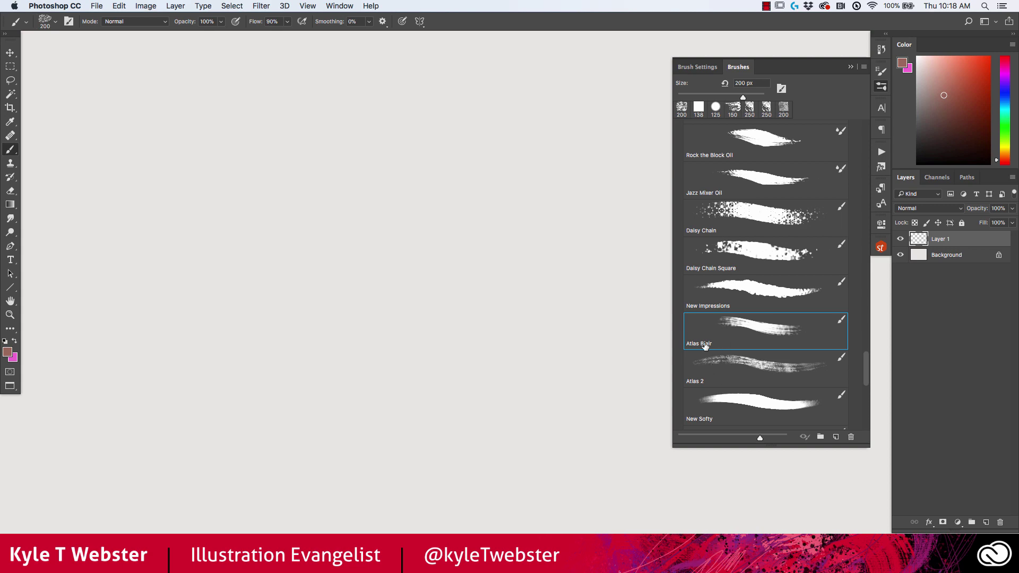
Choose New Softy and paint a large, thick yellow C-shaped stroke
left_click(764, 366)
scroll(865, 386, "down", 3)
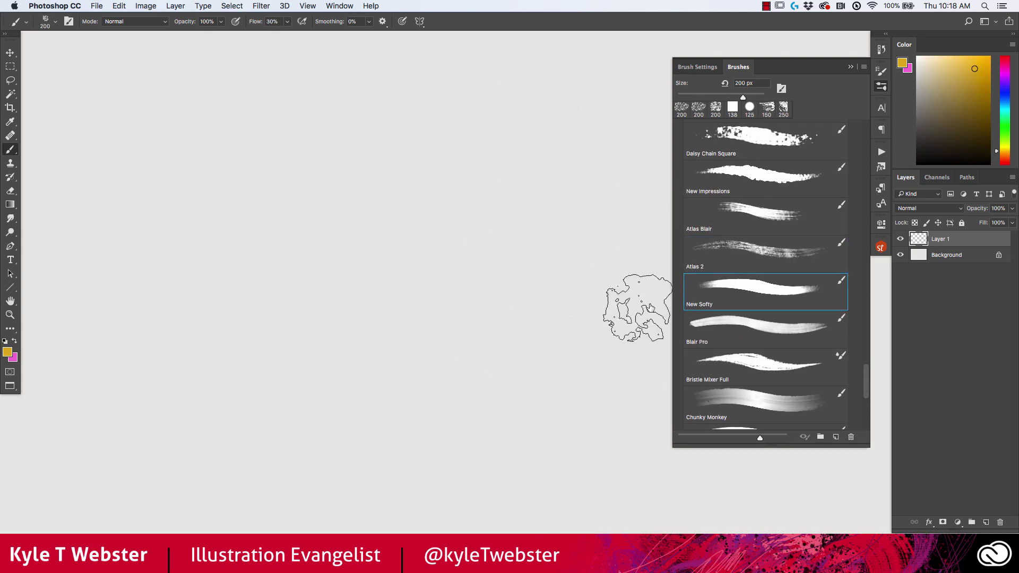
mouse_move(541, 180)
left_mouse_down()
mouse_move(472, 203)
mouse_move(357, 253)
mouse_move(325, 349)
mouse_move(444, 428)
mouse_move(576, 342)
left_mouse_up()
mouse_move(488, 182)
left_mouse_down()
mouse_move(318, 375)
mouse_move(530, 419)
left_mouse_up()
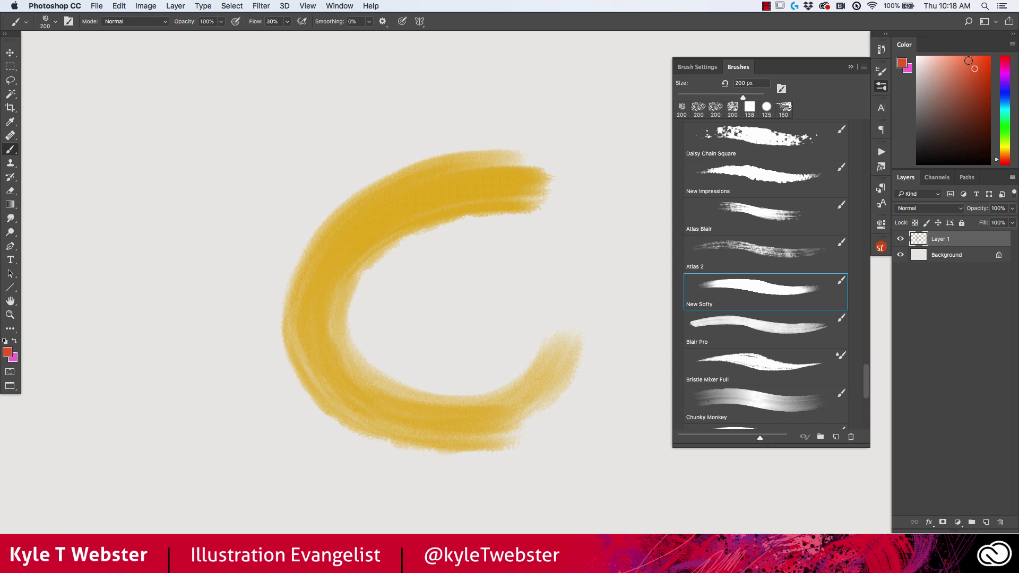
Blend orange over the C's top and lower arc, then yellow over its upper arc
mouse_move(503, 187)
left_mouse_down()
mouse_move(347, 310)
mouse_move(503, 179)
mouse_move(377, 232)
mouse_move(545, 175)
mouse_move(371, 216)
left_mouse_up()
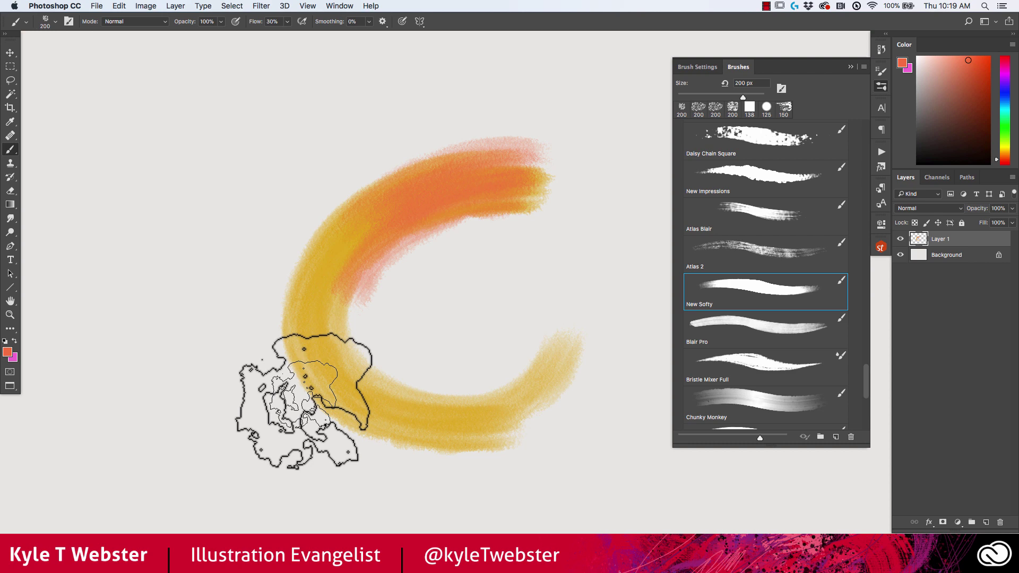
mouse_move(511, 406)
left_mouse_down()
mouse_move(423, 425)
mouse_move(506, 385)
mouse_move(601, 263)
mouse_move(575, 351)
mouse_move(418, 439)
mouse_move(373, 430)
mouse_move(525, 369)
left_mouse_up()
mouse_move(471, 413)
left_mouse_down()
mouse_move(334, 387)
mouse_move(408, 416)
mouse_move(582, 322)
mouse_move(593, 355)
mouse_move(426, 451)
mouse_move(381, 432)
left_mouse_up()
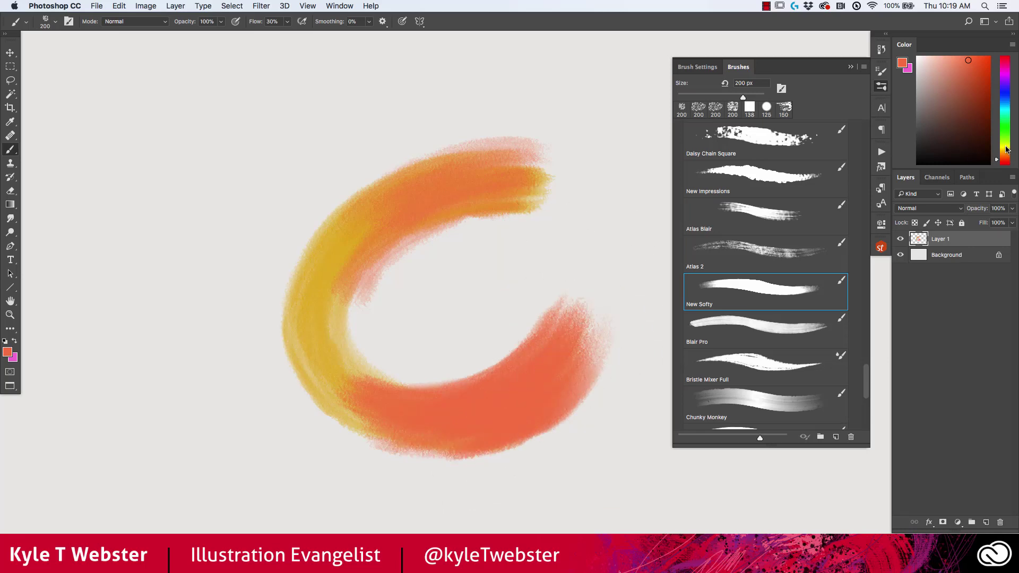
left_click_drag(446, 236, 519, 191)
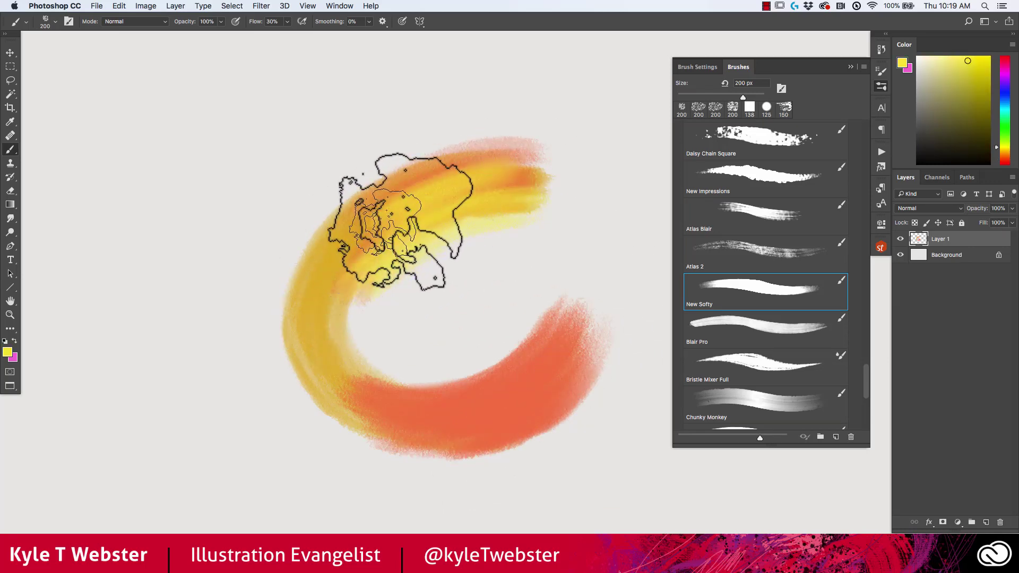
left_click_drag(399, 221, 519, 152)
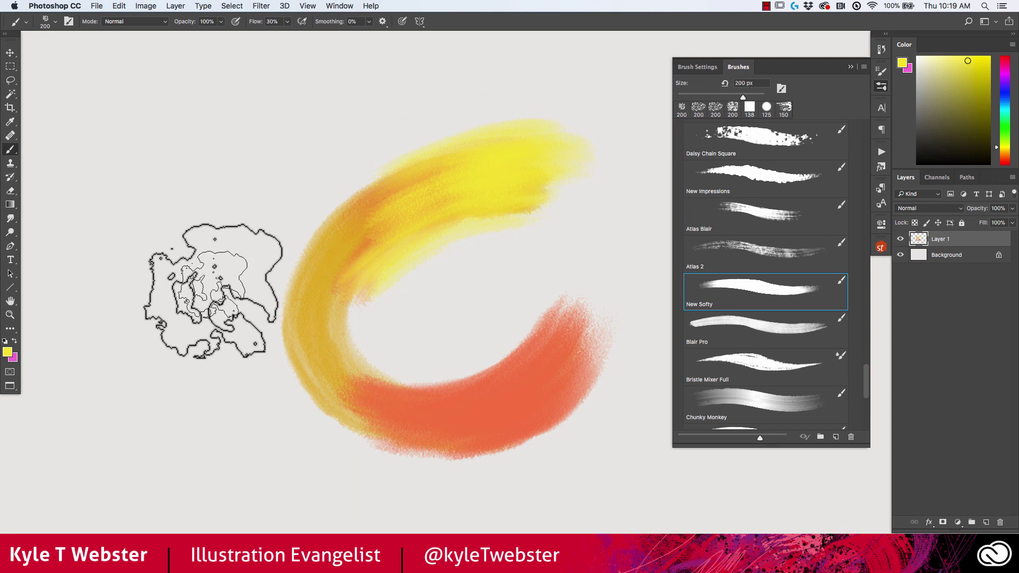
Clear the C shape and paint a streaky multi-bristle Blair Pro test stroke
key("BackSpace")
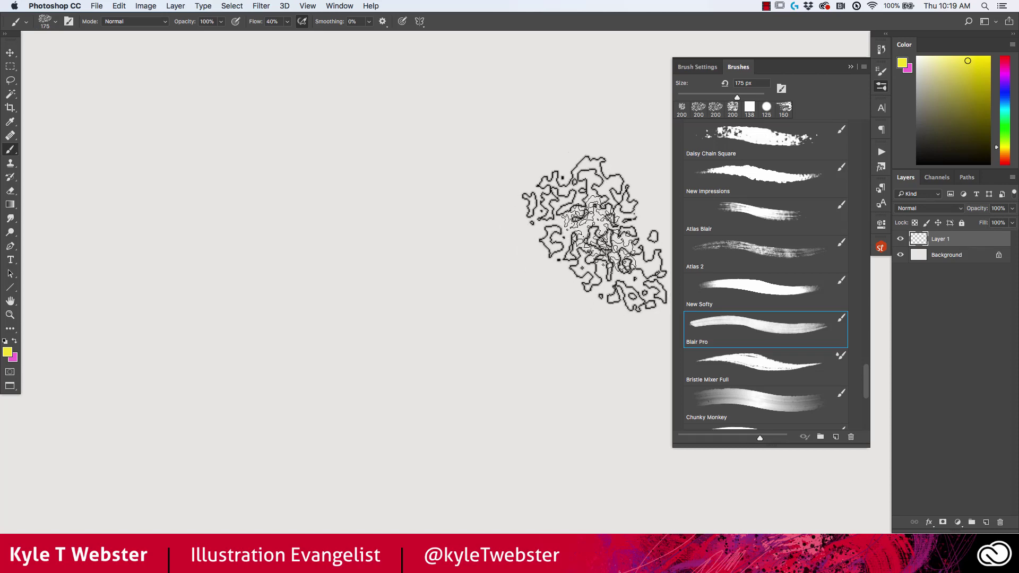
mouse_move(587, 246)
left_mouse_down()
mouse_move(419, 261)
mouse_move(245, 250)
mouse_move(142, 273)
mouse_move(599, 278)
mouse_move(454, 303)
mouse_move(210, 286)
mouse_move(134, 310)
mouse_move(160, 318)
mouse_move(289, 300)
mouse_move(528, 317)
mouse_move(605, 310)
mouse_move(430, 337)
mouse_move(205, 330)
mouse_move(583, 337)
mouse_move(517, 358)
mouse_move(297, 348)
mouse_move(150, 376)
mouse_move(241, 356)
mouse_move(506, 369)
mouse_move(602, 343)
mouse_move(186, 360)
mouse_move(198, 350)
mouse_move(411, 344)
mouse_move(599, 323)
mouse_move(139, 318)
mouse_move(371, 268)
mouse_move(589, 257)
mouse_move(169, 267)
mouse_move(121, 353)
mouse_move(216, 382)
mouse_move(140, 326)
mouse_move(161, 378)
mouse_move(169, 360)
mouse_move(144, 290)
mouse_move(122, 281)
mouse_move(186, 255)
mouse_move(579, 256)
mouse_move(293, 287)
left_mouse_up()
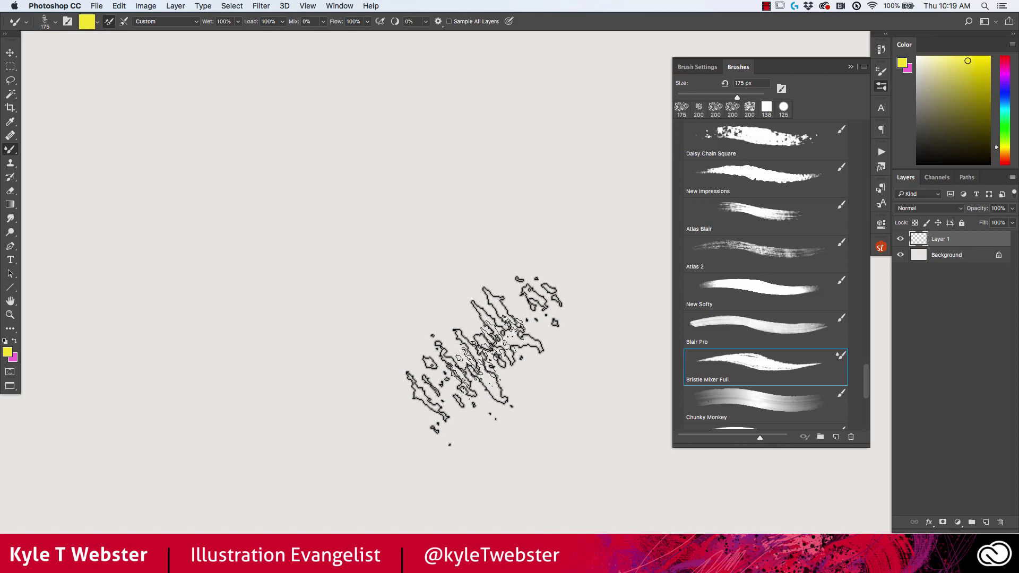
Paint broad vertical and horizontal yellow bristle strokes, scrubbing olive across their junction
mouse_move(470, 180)
left_mouse_down()
mouse_move(489, 285)
mouse_move(565, 395)
left_mouse_up()
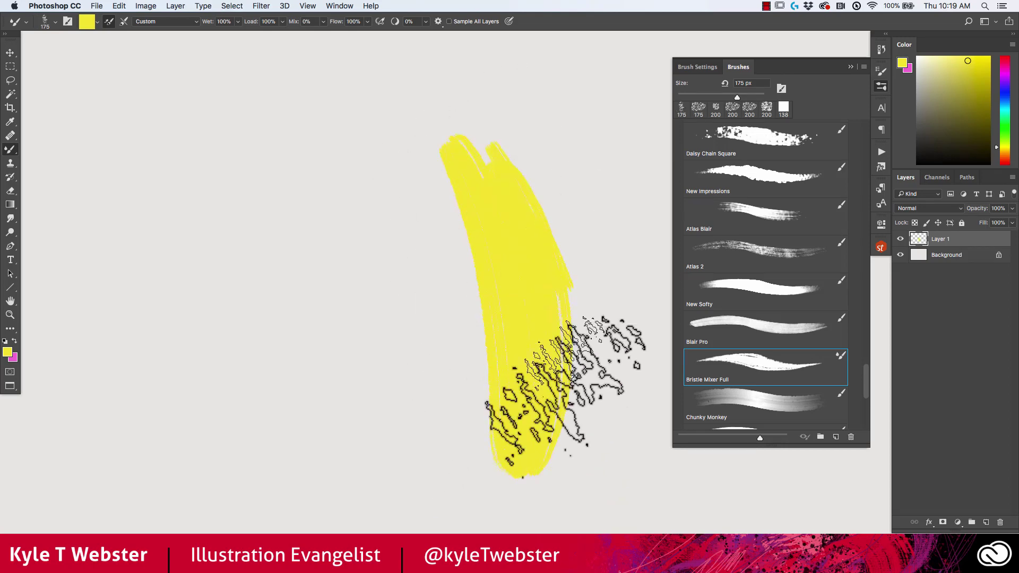
mouse_move(478, 299)
left_mouse_down()
mouse_move(271, 288)
mouse_move(244, 250)
left_mouse_up()
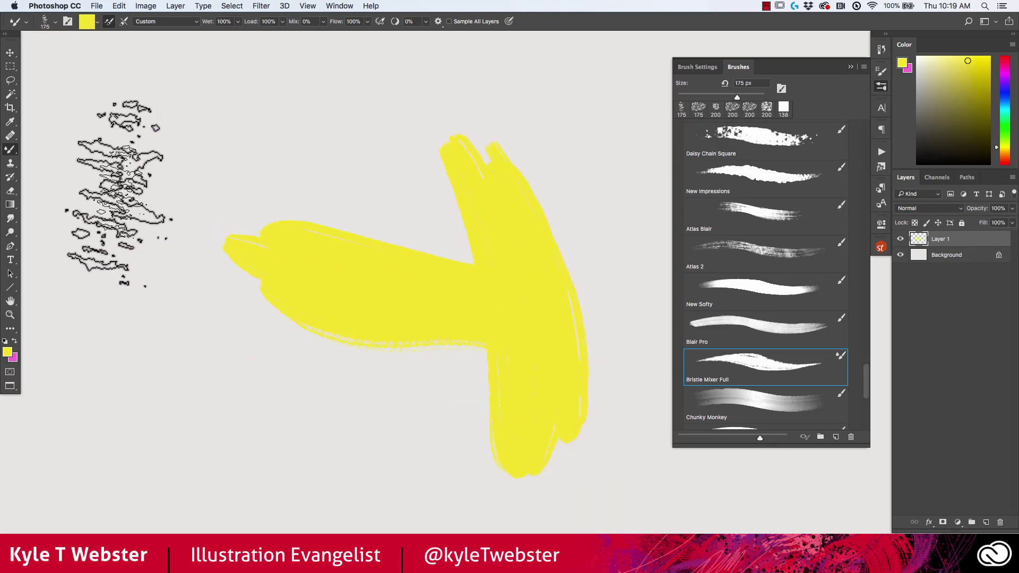
mouse_move(536, 318)
left_mouse_down()
mouse_move(300, 312)
mouse_move(301, 266)
mouse_move(525, 300)
mouse_move(228, 204)
mouse_move(500, 227)
mouse_move(557, 307)
mouse_move(552, 435)
mouse_move(443, 159)
mouse_move(550, 387)
mouse_move(557, 323)
mouse_move(525, 154)
mouse_move(445, 93)
mouse_move(423, 90)
left_mouse_up()
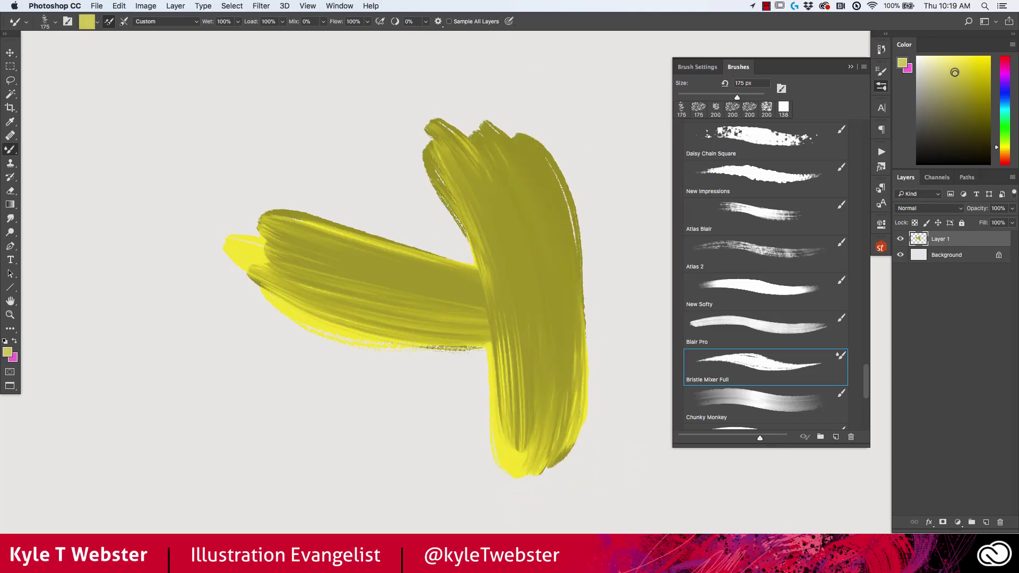
mouse_move(462, 271)
left_mouse_down()
mouse_move(481, 260)
mouse_move(288, 178)
mouse_move(407, 207)
mouse_move(491, 246)
mouse_move(301, 159)
mouse_move(497, 242)
mouse_move(340, 154)
mouse_move(497, 228)
mouse_move(452, 164)
mouse_move(316, 180)
mouse_move(529, 199)
mouse_move(312, 159)
mouse_move(327, 234)
mouse_move(529, 186)
mouse_move(329, 132)
left_mouse_up()
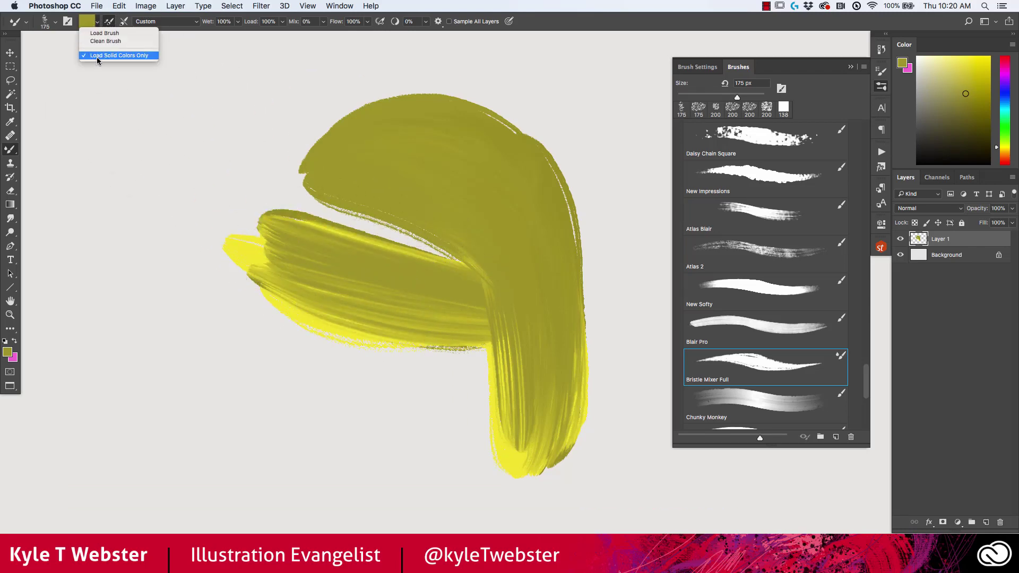
Add long yellow bristle strokes curving along the lower left of the canvas
left_click(119, 105)
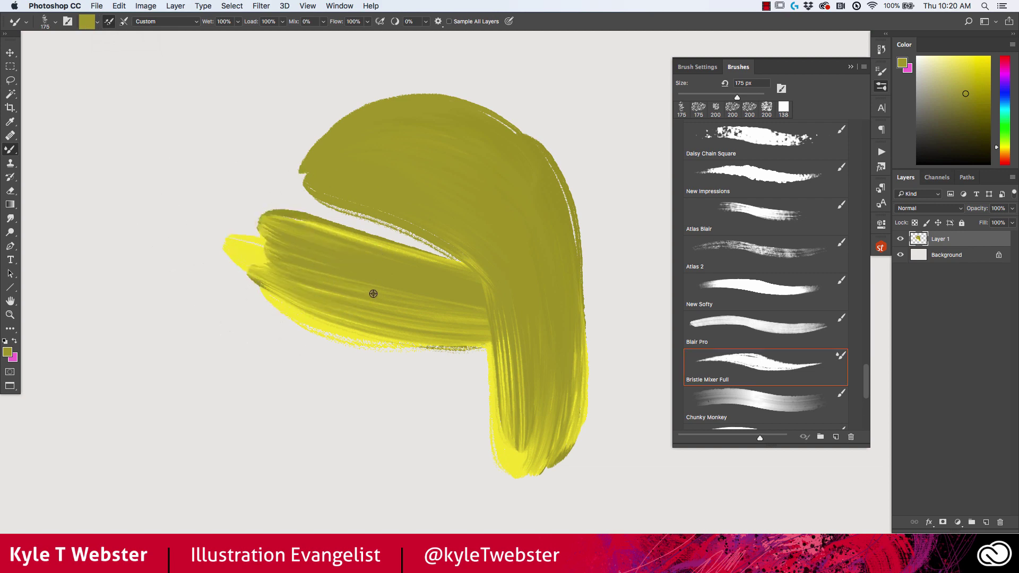
mouse_move(401, 419)
left_mouse_down()
mouse_move(156, 370)
mouse_move(209, 388)
mouse_move(419, 417)
mouse_move(153, 349)
mouse_move(421, 420)
mouse_move(254, 370)
mouse_move(148, 275)
mouse_move(280, 413)
mouse_move(217, 380)
mouse_move(125, 195)
mouse_move(148, 136)
left_mouse_up()
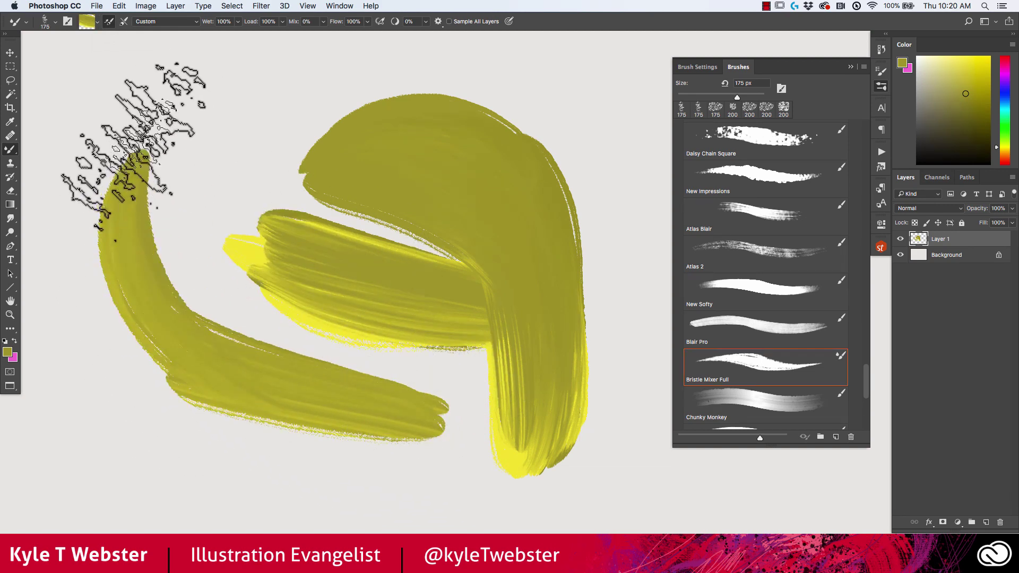
mouse_move(92, 223)
left_mouse_down()
mouse_move(90, 313)
mouse_move(196, 419)
left_mouse_up()
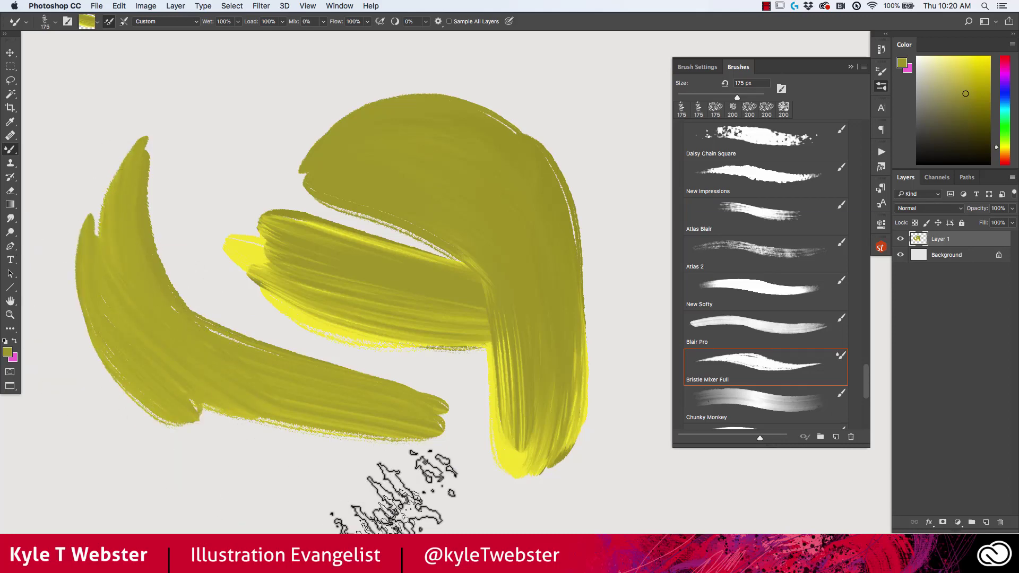
left_click_drag(866, 381, 865, 389)
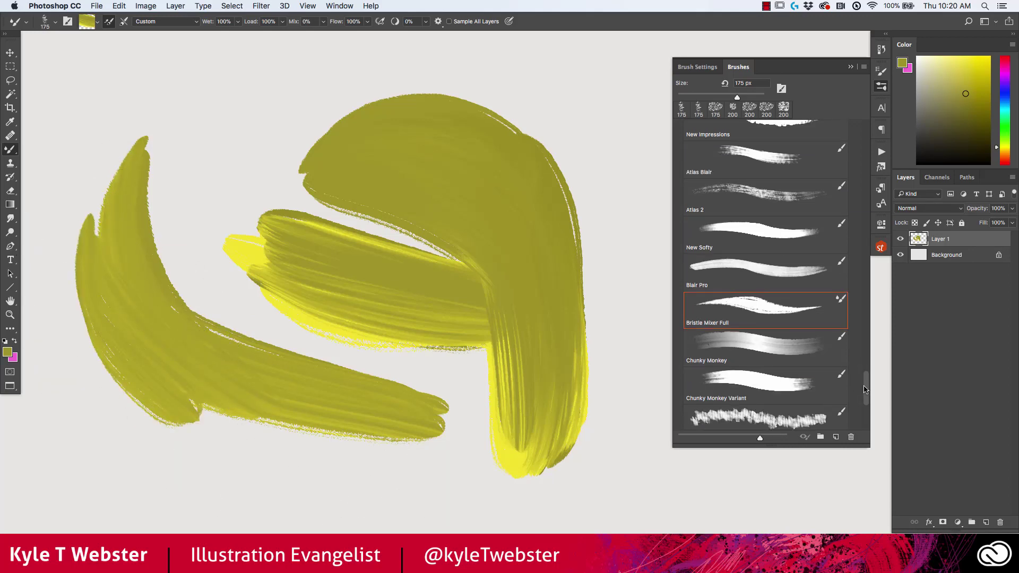
Select Chunky Monkey, clear the layer and paint large olive strokes across the canvas
left_click(739, 342)
key("BackSpace")
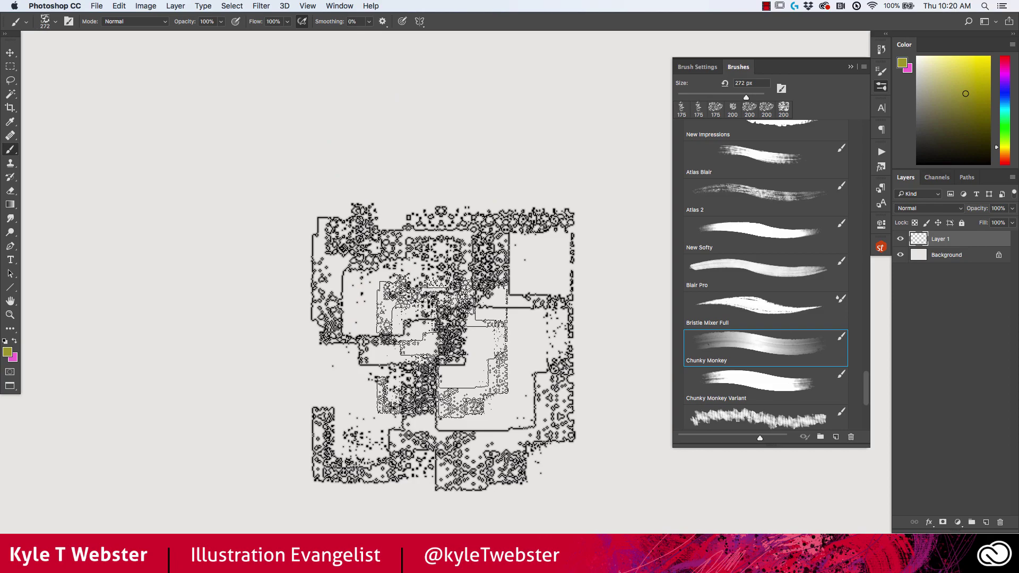
mouse_move(480, 170)
left_mouse_down()
mouse_move(523, 403)
mouse_move(358, 324)
mouse_move(386, 203)
mouse_move(463, 338)
mouse_move(547, 231)
mouse_move(568, 463)
left_mouse_up()
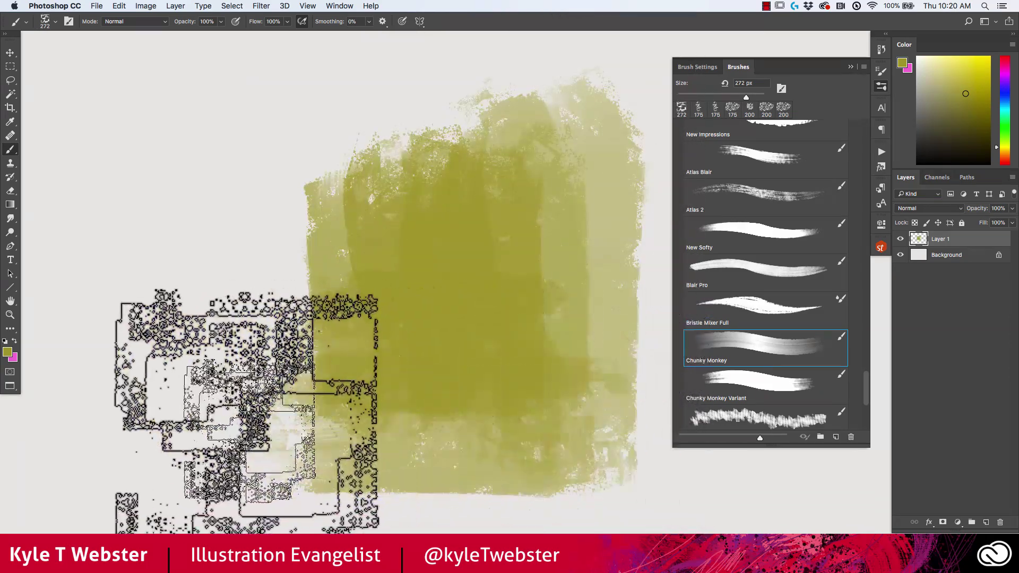
mouse_move(246, 419)
left_mouse_down()
mouse_move(228, 297)
mouse_move(250, 193)
mouse_move(332, 193)
mouse_move(335, 147)
mouse_move(152, 100)
mouse_move(239, 277)
mouse_move(364, 216)
left_mouse_up()
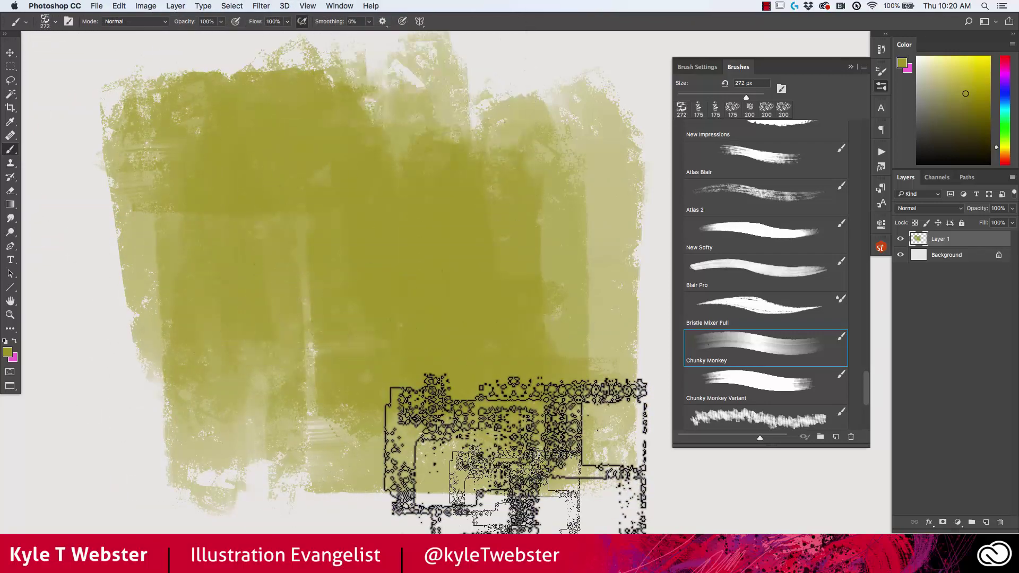
Layer darker and lighter olive paint over the centre, right and left
left_click(953, 132)
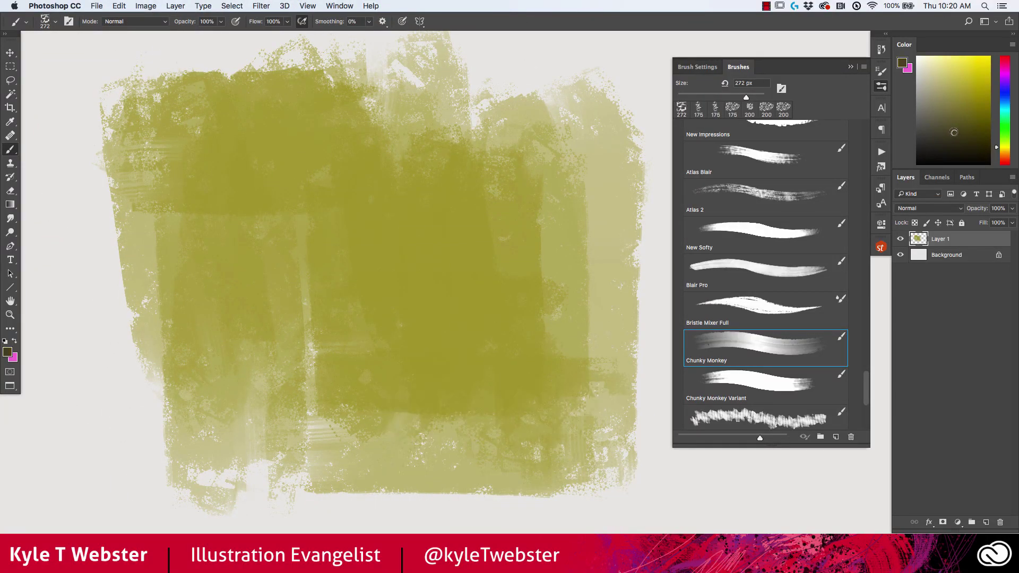
left_click(410, 328, "alt")
mouse_move(414, 284)
left_mouse_down()
mouse_move(477, 359)
mouse_move(471, 416)
mouse_move(371, 264)
left_mouse_up()
left_click(371, 263, "alt")
mouse_move(511, 341)
left_mouse_down()
mouse_move(513, 250)
mouse_move(531, 278)
mouse_move(548, 184)
mouse_move(552, 265)
mouse_move(517, 194)
mouse_move(451, 230)
mouse_move(425, 169)
mouse_move(371, 202)
mouse_move(377, 354)
mouse_move(404, 435)
mouse_move(310, 459)
mouse_move(259, 255)
left_mouse_up()
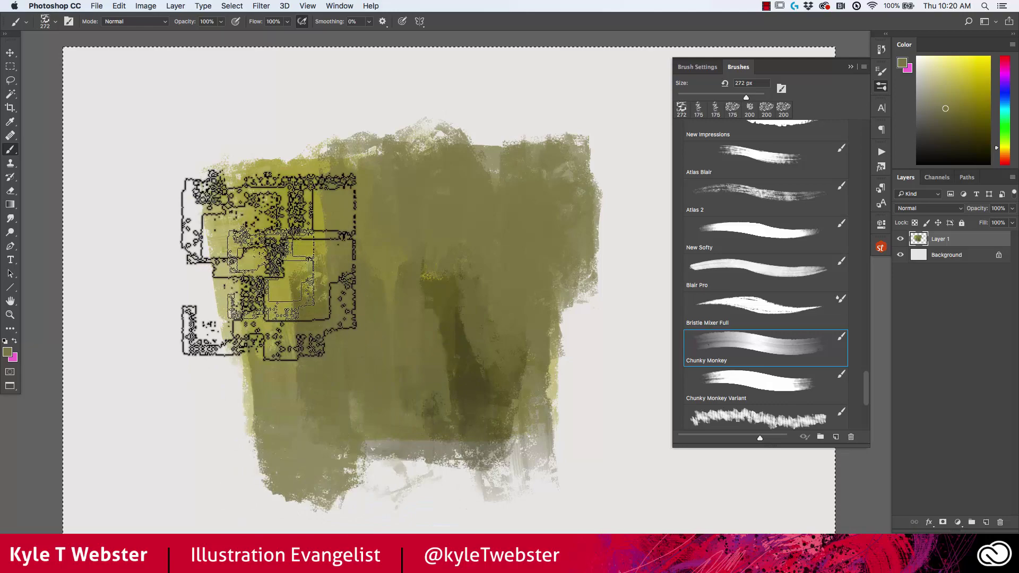
left_click(466, 358, "alt")
mouse_move(463, 358)
left_mouse_down()
mouse_move(266, 302)
mouse_move(295, 137)
mouse_move(205, 177)
mouse_move(251, 172)
mouse_move(182, 87)
mouse_move(164, 209)
mouse_move(216, 387)
mouse_move(297, 398)
left_mouse_up()
left_click(399, 235, "alt")
mouse_move(399, 235)
left_mouse_down()
mouse_move(230, 194)
mouse_move(223, 277)
mouse_move(304, 247)
mouse_move(319, 163)
mouse_move(325, 383)
mouse_move(207, 404)
mouse_move(171, 373)
mouse_move(143, 206)
mouse_move(139, 67)
mouse_move(101, 77)
mouse_move(104, 149)
mouse_move(198, 262)
left_mouse_up()
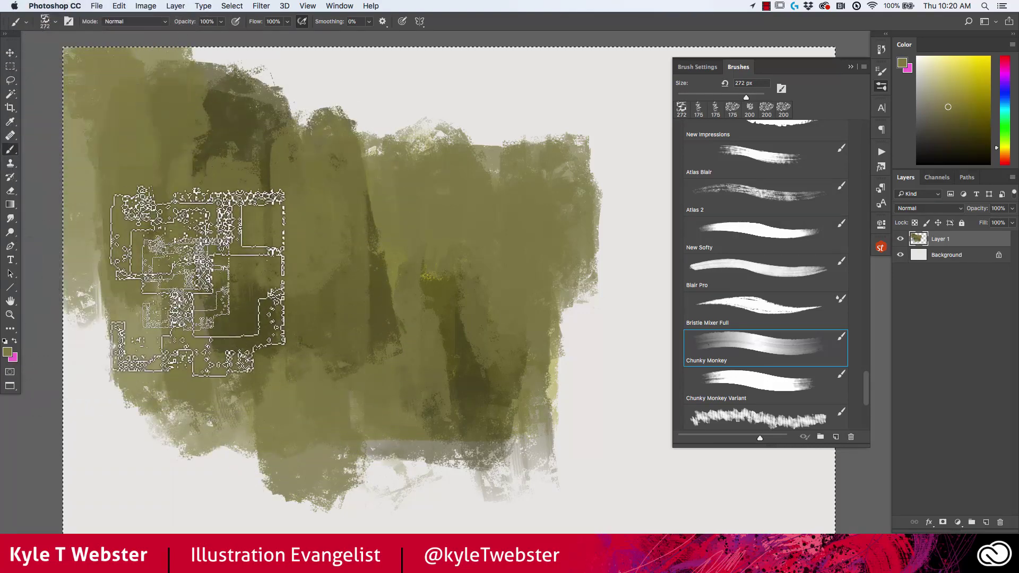
Paint sampled dark and light olives over the left and upper right, then select Dark Hatcher
left_click(197, 276, "alt")
mouse_move(182, 143)
left_mouse_down()
mouse_move(171, 233)
mouse_move(199, 415)
mouse_move(124, 80)
left_mouse_up()
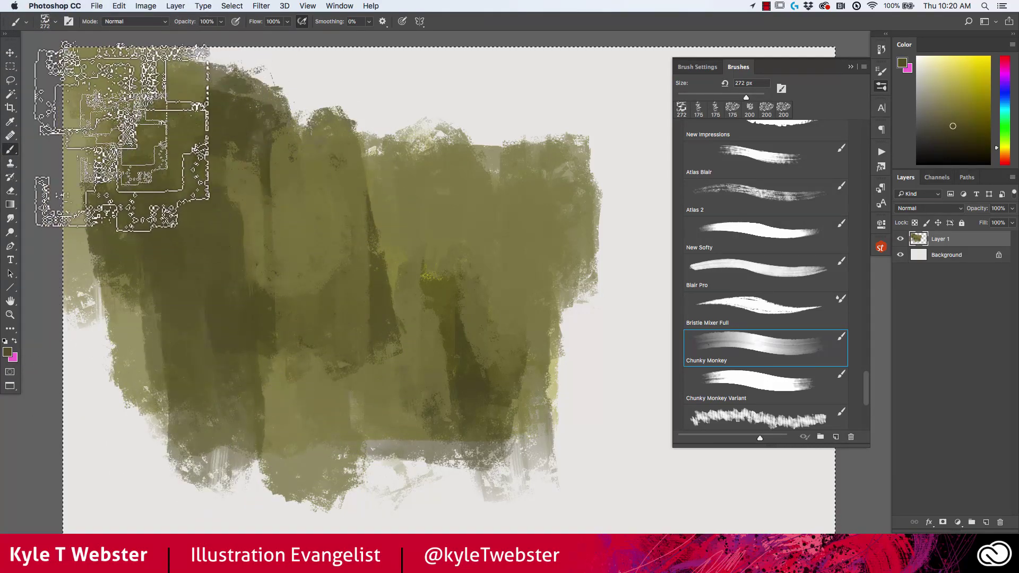
left_click(182, 101, "alt")
mouse_move(182, 102)
left_mouse_down()
mouse_move(155, 268)
mouse_move(275, 282)
mouse_move(175, 90)
left_mouse_up()
left_click(473, 354, "alt")
mouse_move(473, 354)
left_mouse_down()
mouse_move(589, 247)
mouse_move(604, 147)
mouse_move(504, 135)
mouse_move(499, 103)
mouse_move(554, 85)
left_mouse_up()
left_click(575, 227, "alt")
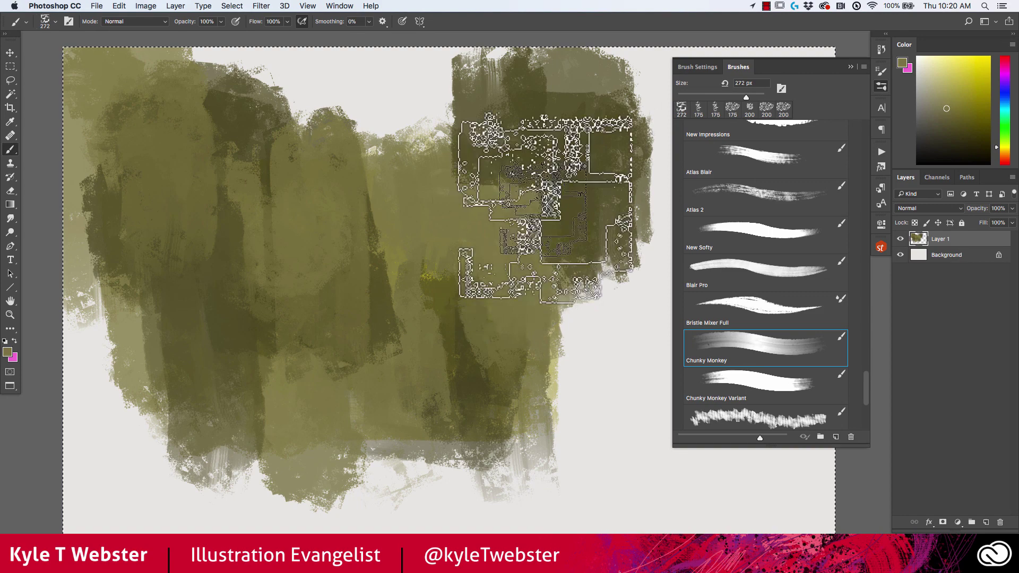
mouse_move(536, 213)
left_mouse_down()
mouse_move(617, 69)
mouse_move(568, 185)
left_mouse_up()
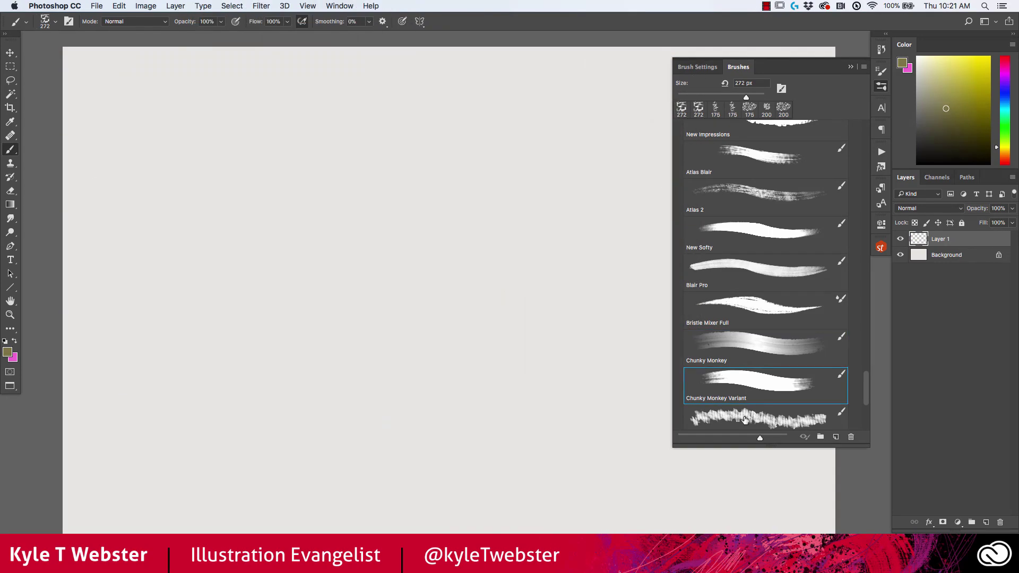
left_click(744, 420)
scroll(866, 403, "down", 5)
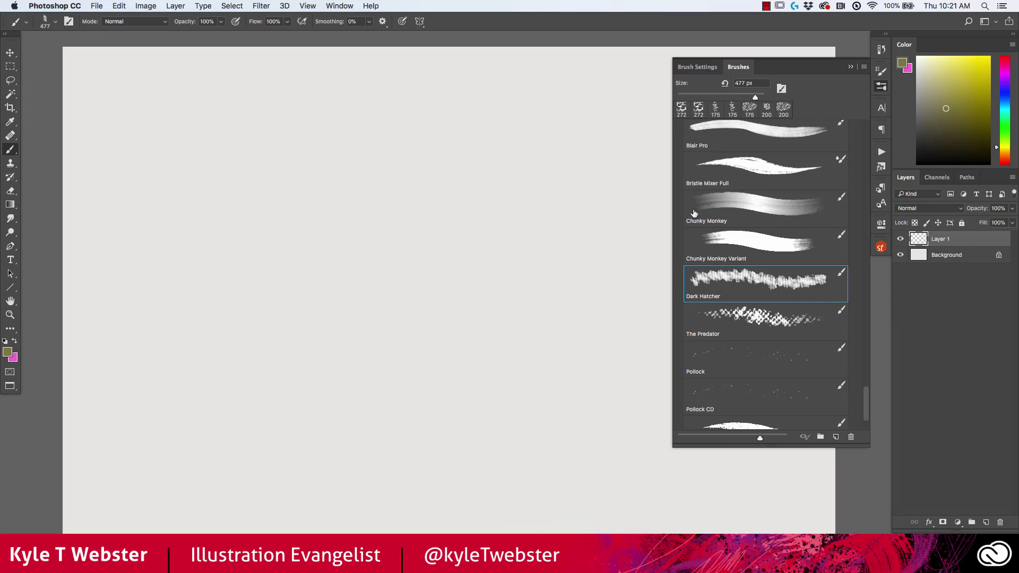
Paint dense black Dark Hatcher hatching across the canvas and lower right, then cut it away
mouse_move(571, 193)
left_mouse_down()
mouse_move(282, 198)
mouse_move(498, 241)
mouse_move(466, 271)
mouse_move(282, 255)
mouse_move(515, 337)
mouse_move(438, 354)
mouse_move(249, 298)
mouse_move(294, 240)
mouse_move(189, 203)
mouse_move(282, 146)
mouse_move(144, 173)
mouse_move(282, 191)
mouse_move(169, 190)
mouse_move(458, 106)
mouse_move(303, 64)
mouse_move(127, 64)
mouse_move(574, 71)
mouse_move(564, 105)
mouse_move(356, 81)
mouse_move(437, 63)
mouse_move(374, 73)
mouse_move(610, 197)
mouse_move(610, 219)
mouse_move(498, 204)
mouse_move(546, 105)
mouse_move(592, 64)
mouse_move(387, 106)
mouse_move(464, 340)
left_mouse_up()
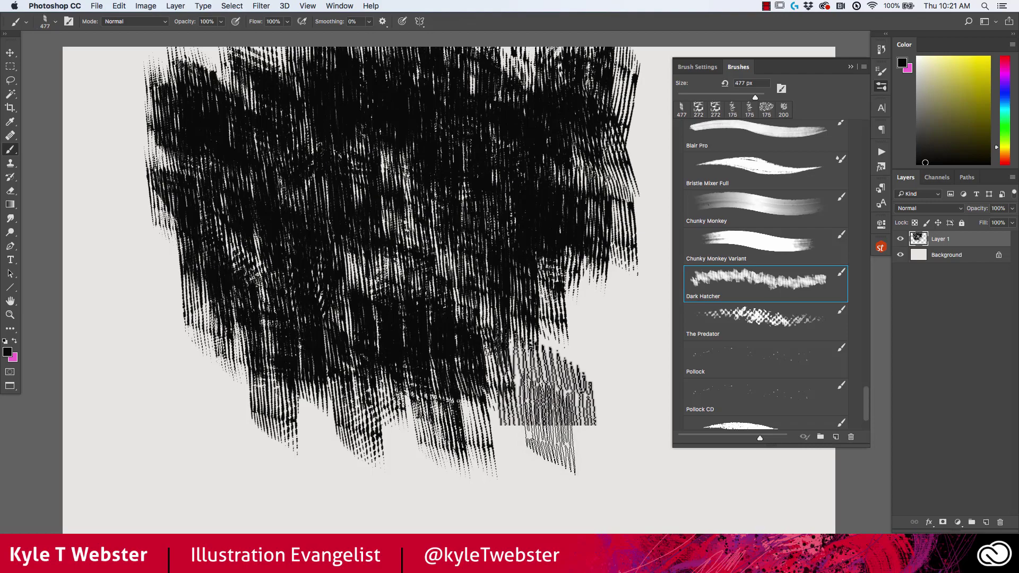
mouse_move(547, 409)
left_mouse_down()
mouse_move(624, 307)
mouse_move(529, 455)
mouse_move(501, 473)
mouse_move(548, 313)
mouse_move(507, 378)
mouse_move(368, 448)
mouse_move(289, 276)
mouse_move(412, 295)
mouse_move(566, 208)
mouse_move(492, 264)
mouse_move(328, 288)
mouse_move(418, 374)
mouse_move(541, 437)
mouse_move(556, 417)
mouse_move(516, 467)
mouse_move(408, 467)
mouse_move(316, 448)
mouse_move(270, 375)
mouse_move(291, 267)
mouse_move(406, 165)
mouse_move(477, 180)
left_mouse_up()
key("super+x")
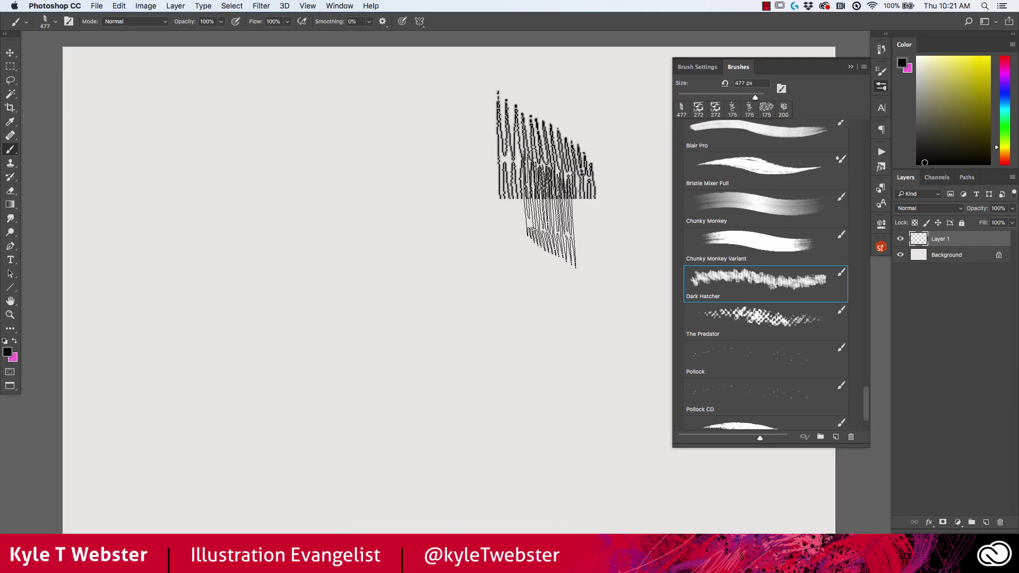
Paint a large C-shaped hatching arc, clear and deselect, then hatch diagonally across the centre
mouse_move(546, 180)
left_mouse_down()
mouse_move(469, 131)
mouse_move(398, 146)
mouse_move(337, 200)
mouse_move(312, 261)
mouse_move(327, 339)
mouse_move(386, 397)
mouse_move(486, 408)
mouse_move(572, 347)
mouse_move(591, 235)
mouse_move(521, 161)
mouse_move(384, 144)
mouse_move(282, 221)
mouse_move(275, 211)
mouse_move(258, 272)
mouse_move(316, 95)
mouse_move(292, 95)
mouse_move(224, 217)
mouse_move(251, 393)
mouse_move(367, 475)
mouse_move(489, 508)
mouse_move(308, 442)
mouse_move(279, 454)
mouse_move(190, 420)
mouse_move(136, 279)
mouse_move(153, 149)
mouse_move(258, 74)
mouse_move(248, 75)
mouse_move(328, 61)
mouse_move(156, 68)
mouse_move(65, 251)
mouse_move(170, 480)
left_mouse_up()
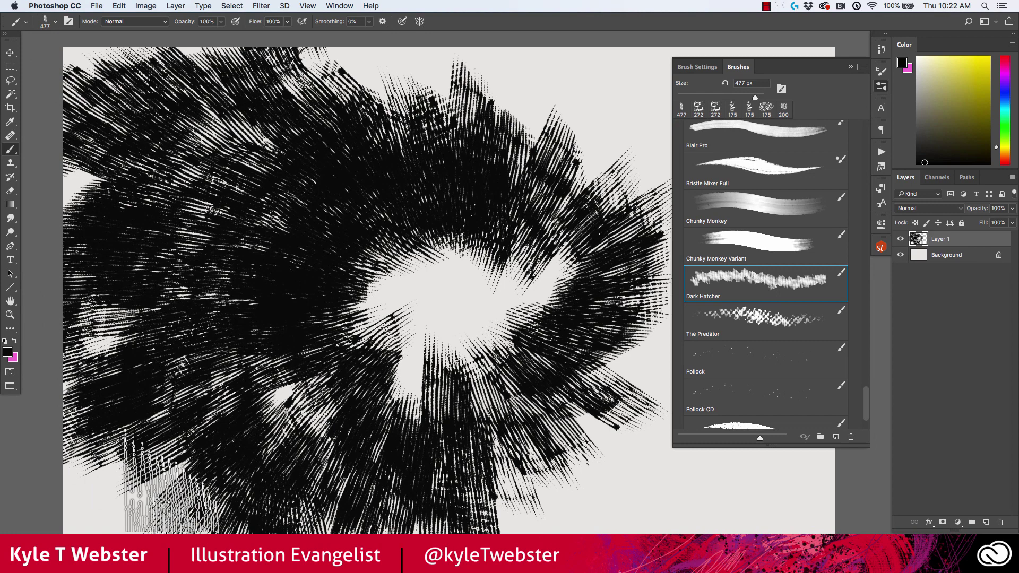
key("BackSpace")
key("super+d")
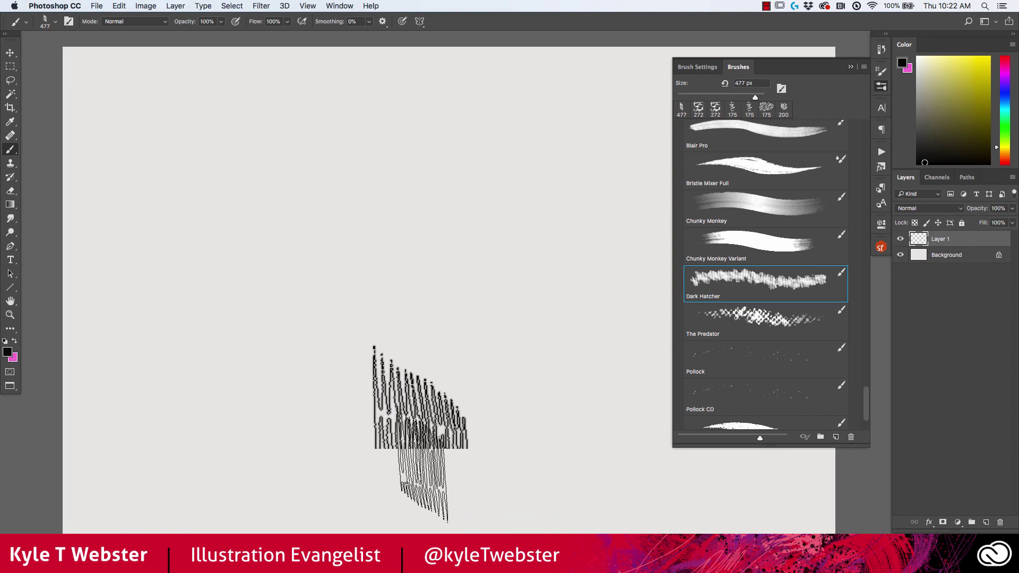
mouse_move(417, 419)
left_mouse_down()
mouse_move(424, 286)
mouse_move(435, 345)
mouse_move(510, 460)
mouse_move(424, 149)
mouse_move(488, 335)
mouse_move(610, 382)
mouse_move(371, 95)
mouse_move(663, 483)
mouse_move(488, 45)
mouse_move(488, 215)
mouse_move(748, 462)
mouse_move(467, 106)
mouse_move(507, 462)
mouse_move(422, 274)
mouse_move(565, 478)
mouse_move(674, 467)
left_mouse_up()
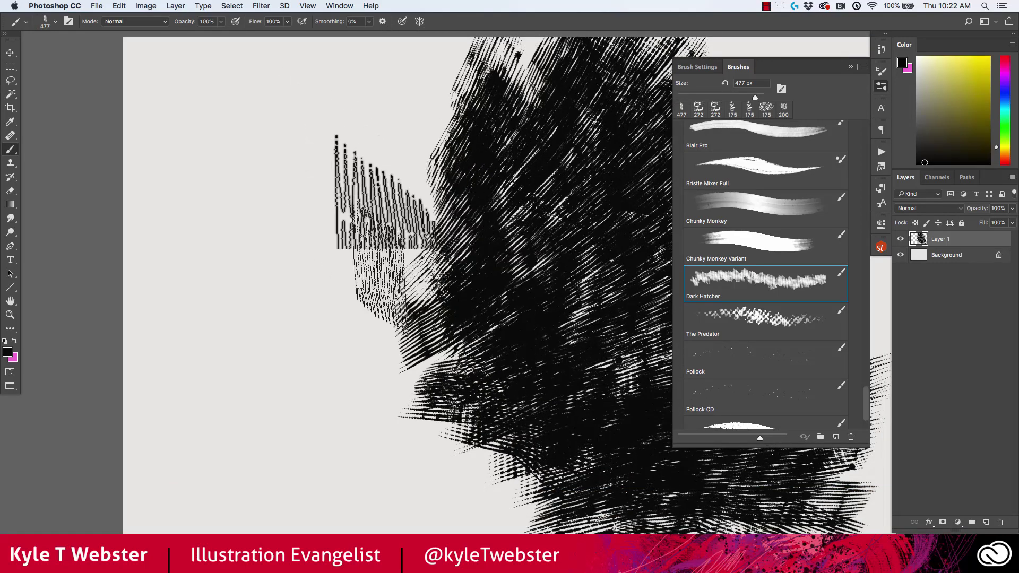
In full-screen view, clear the hatching and paint two short hatch strokes
key("f")
key("f")
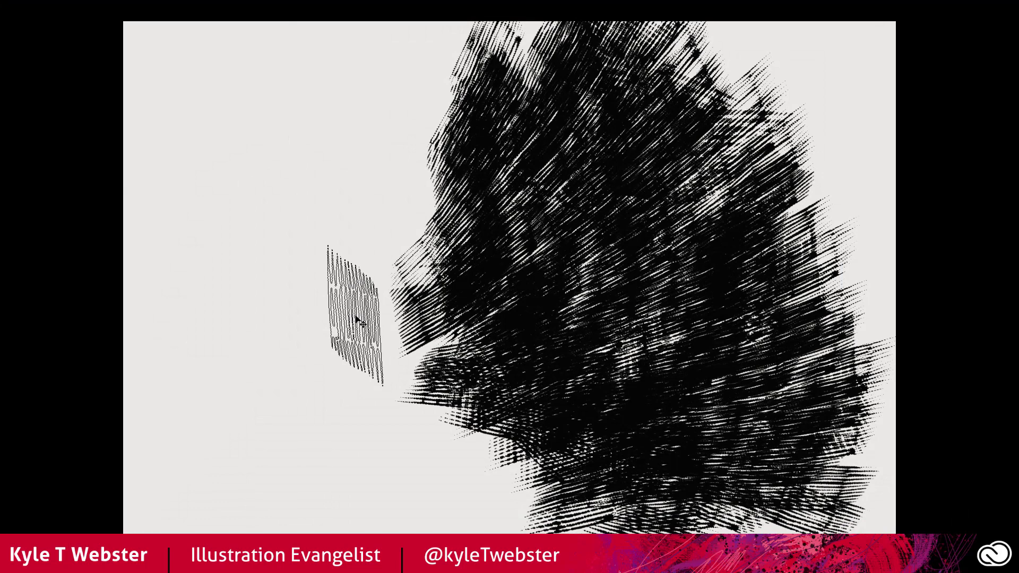
key("Delete")
left_click_drag(736, 224, 753, 236)
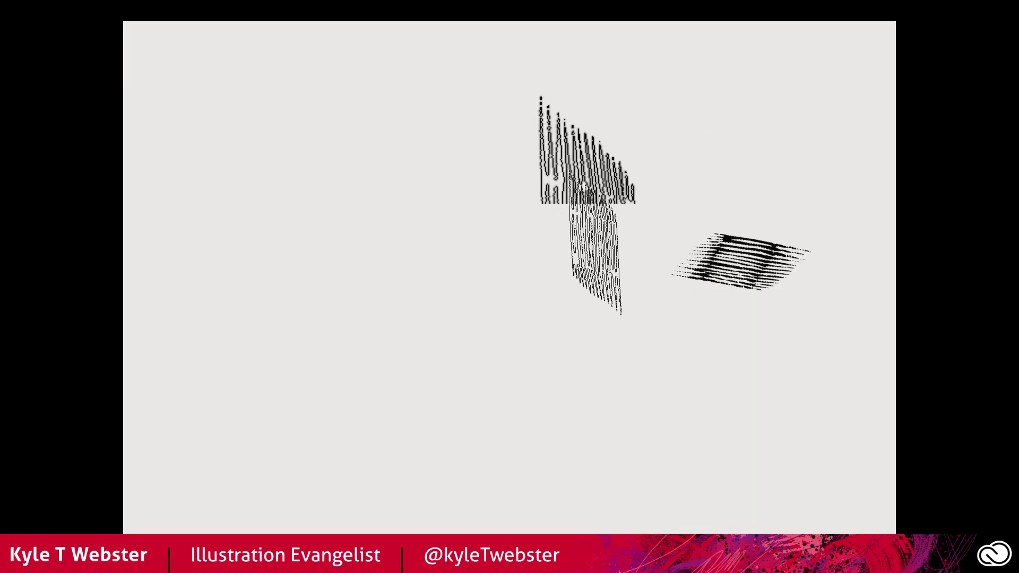
left_click_drag(578, 203, 528, 207)
key("f")
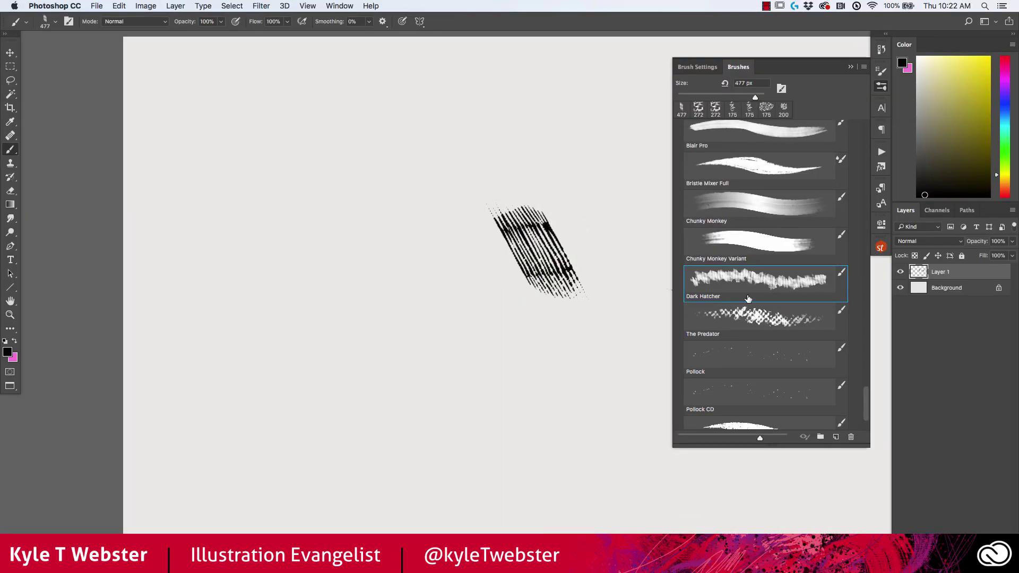
Paint scratchy The Predator strokes over the centre, then clear the layer
mouse_move(372, 361)
left_mouse_down()
mouse_move(451, 361)
mouse_move(403, 367)
left_mouse_up()
mouse_move(255, 271)
left_mouse_down()
mouse_move(381, 216)
mouse_move(409, 177)
mouse_move(330, 164)
mouse_move(221, 100)
mouse_move(198, 180)
mouse_move(208, 327)
mouse_move(266, 419)
mouse_move(147, 73)
mouse_move(366, 101)
mouse_move(381, 80)
mouse_move(345, 3)
mouse_move(170, 53)
mouse_move(329, 16)
mouse_move(382, 21)
mouse_move(414, 53)
mouse_move(469, 50)
mouse_move(509, 175)
mouse_move(467, 297)
mouse_move(382, 451)
mouse_move(303, 377)
mouse_move(254, 276)
mouse_move(228, 175)
mouse_move(249, 202)
mouse_move(133, 22)
mouse_move(255, 22)
mouse_move(125, 11)
mouse_move(114, 21)
mouse_move(181, 175)
mouse_move(135, 79)
mouse_move(159, 48)
mouse_move(265, 32)
mouse_move(398, 32)
mouse_move(212, 271)
mouse_move(393, 292)
mouse_move(424, 329)
mouse_move(398, 276)
left_mouse_up()
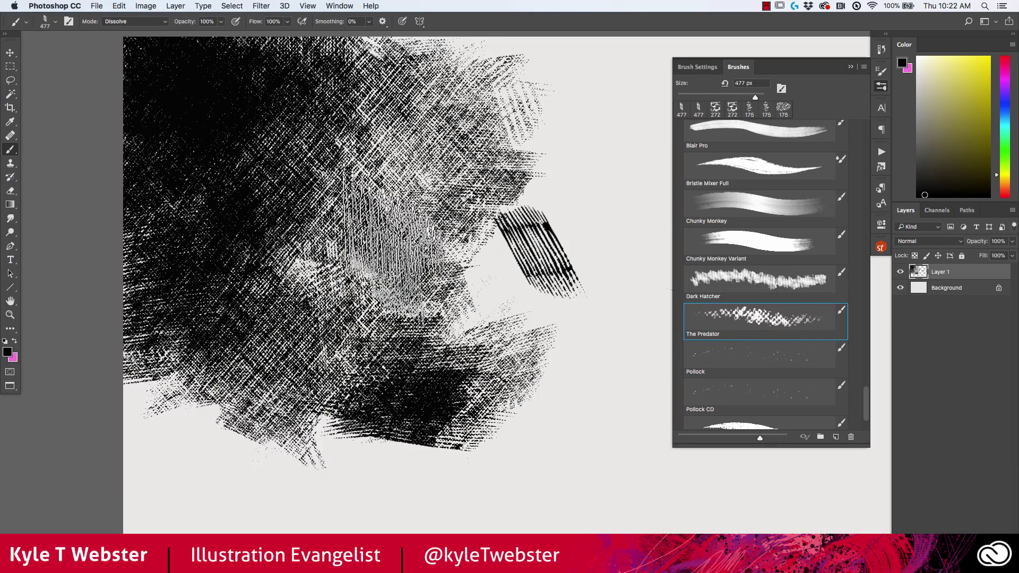
key("Delete")
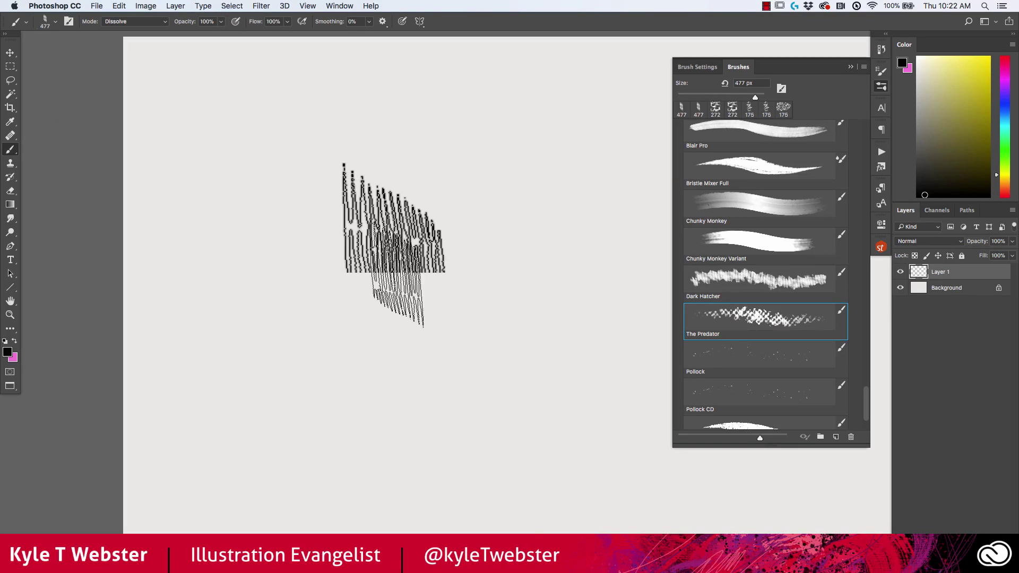
Pick red and paint a test splatter across the canvas with the Pollock spatter brush
left_click(749, 357)
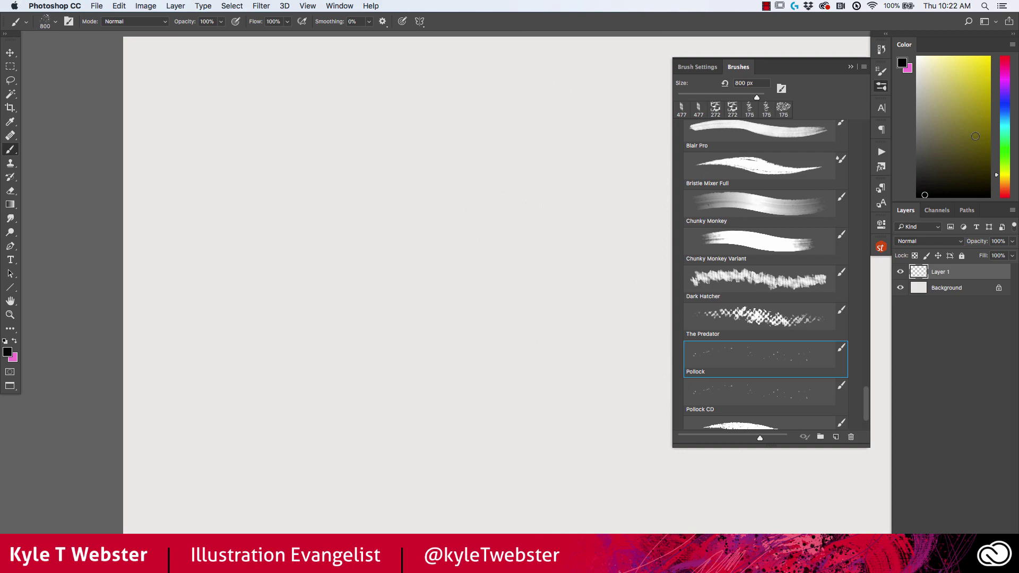
left_click(1005, 196)
left_click(973, 76)
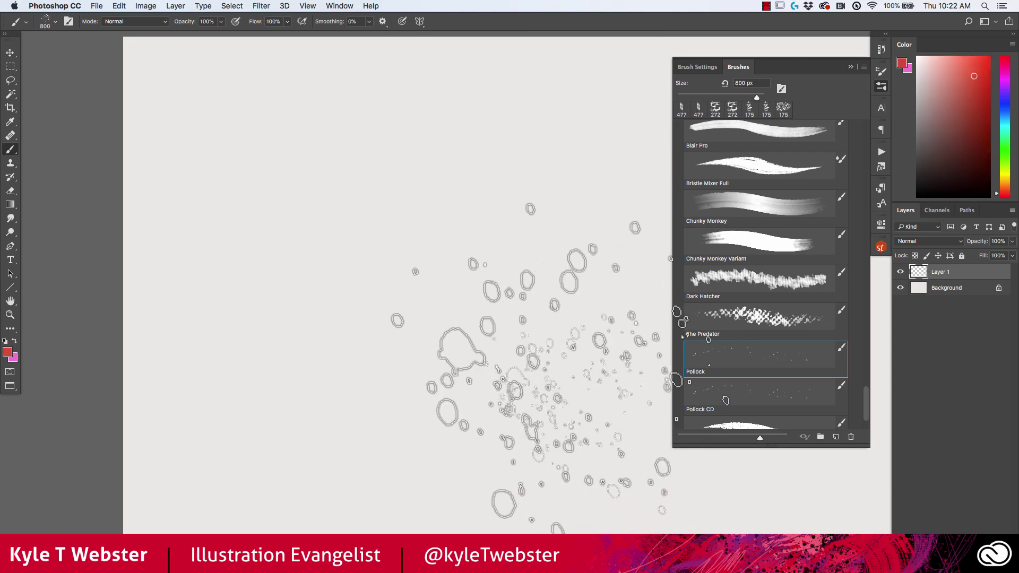
left_click(554, 419)
mouse_move(409, 202)
left_mouse_down()
mouse_move(425, 351)
mouse_move(430, 308)
mouse_move(578, 398)
mouse_move(565, 278)
left_mouse_up()
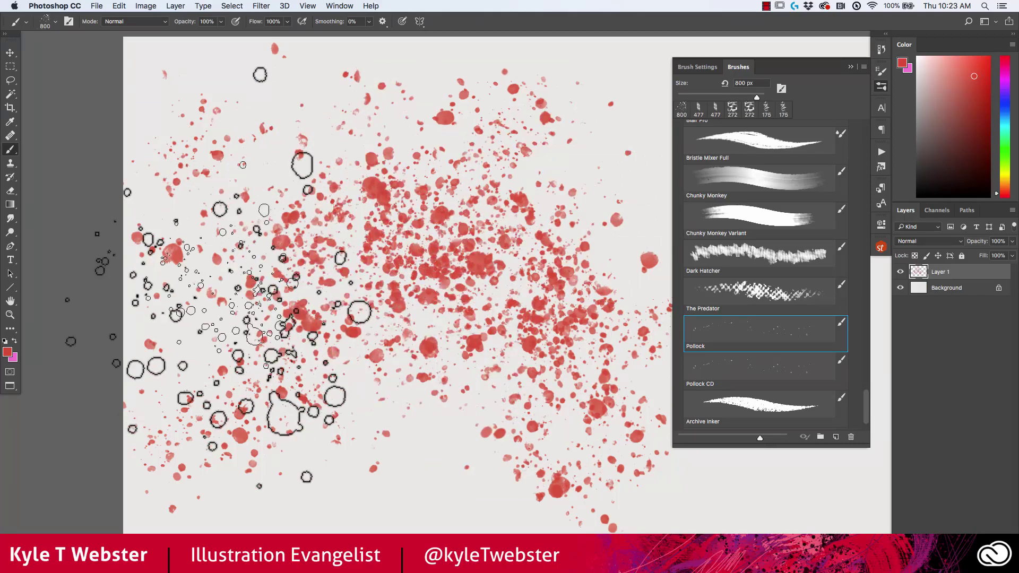
mouse_move(297, 191)
left_mouse_down()
mouse_move(286, 223)
mouse_move(133, 424)
left_mouse_up()
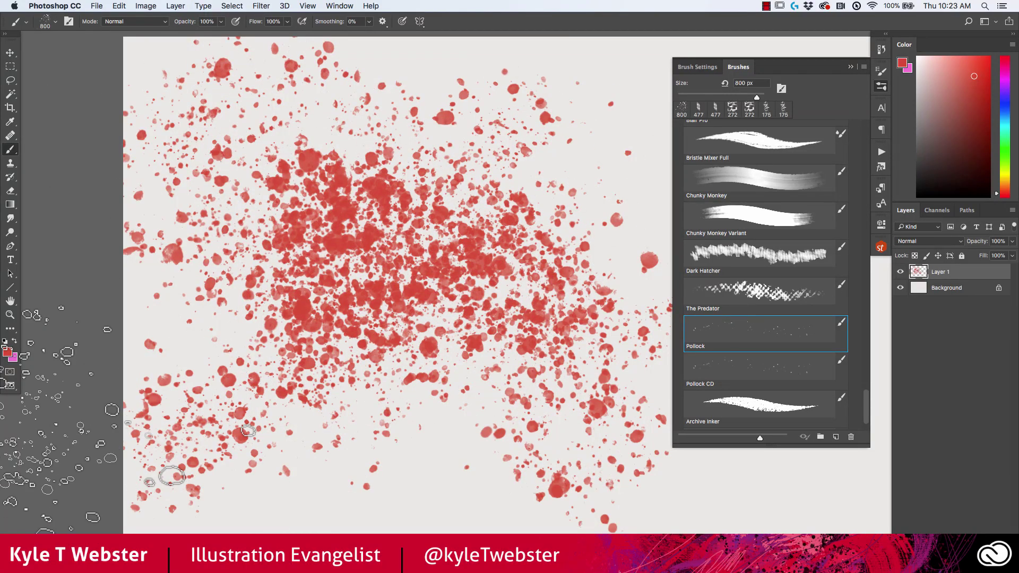
Clear the red splatter, deselect the canvas, and show the Brush Tip Shape settings
key("BackSpace")
key("super+d")
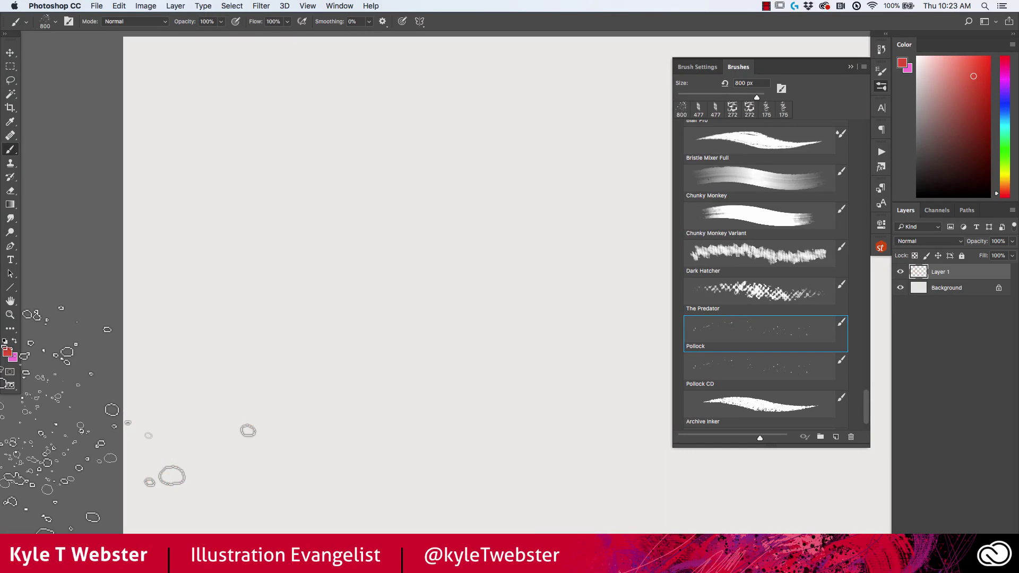
left_click(692, 69)
left_click(692, 100)
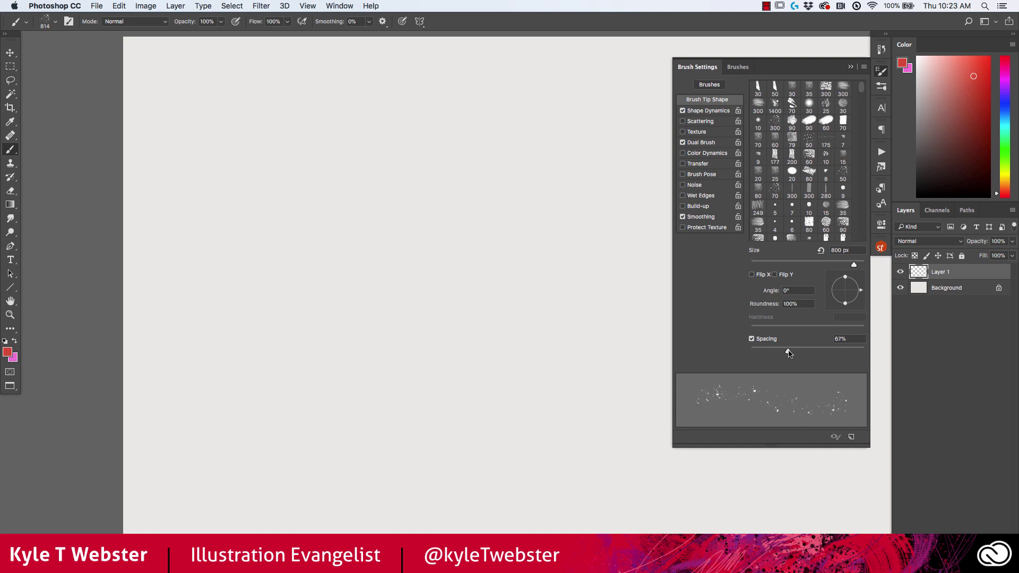
Reduce brush spacing to 16%, clear the layer, and paint a denser red splatter
mouse_move(573, 462)
left_mouse_down()
mouse_move(329, 75)
mouse_move(341, 329)
mouse_move(406, 328)
mouse_move(446, 58)
left_mouse_up()
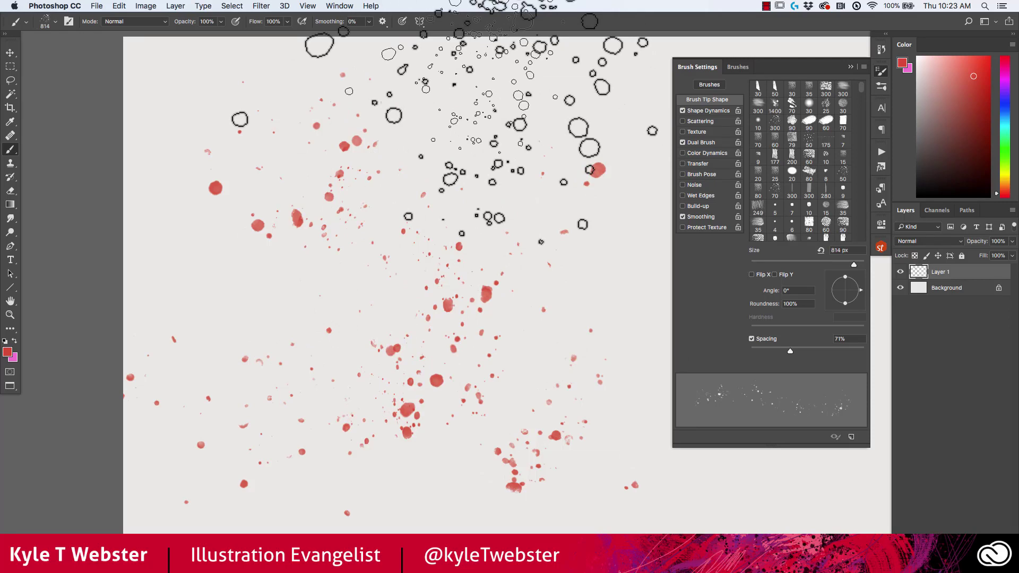
left_click_drag(790, 351, 759, 351)
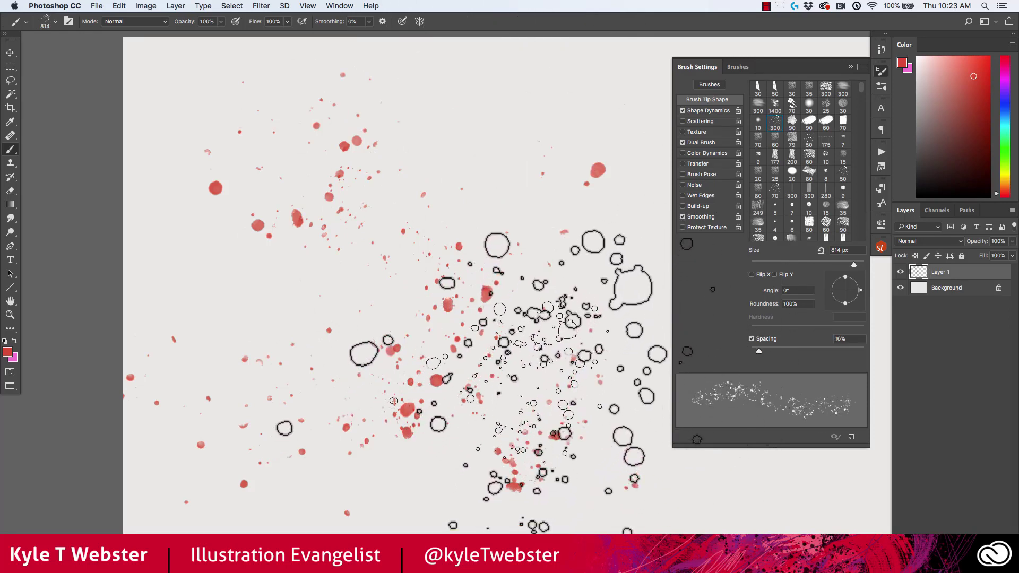
key("BackSpace")
mouse_move(523, 341)
left_mouse_down()
mouse_move(398, 295)
mouse_move(367, 329)
mouse_move(80, 106)
mouse_move(32, 212)
left_mouse_up()
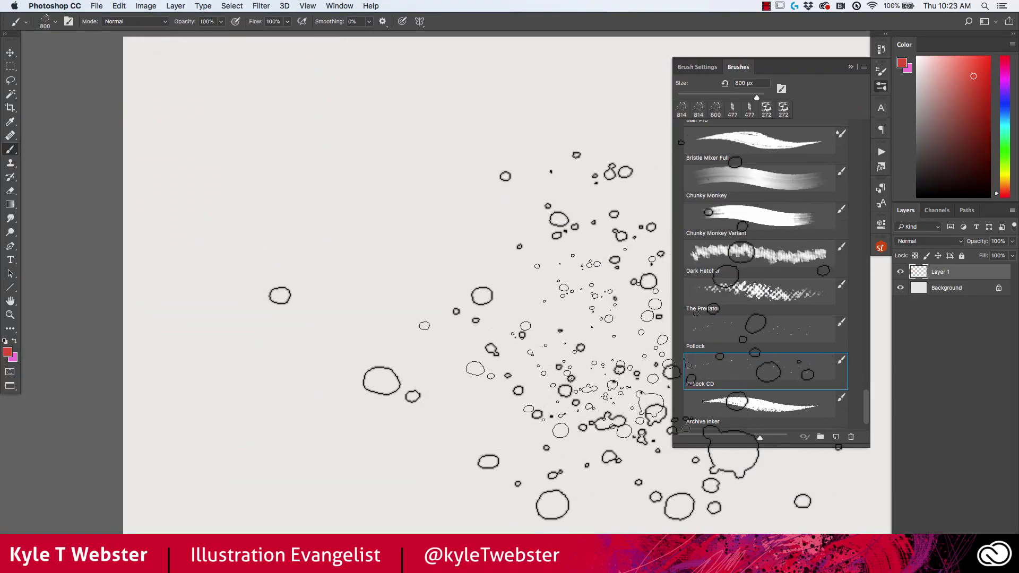
Spray orange and yellow Pollock CD splatter across the canvas, then select all
left_click(1003, 186)
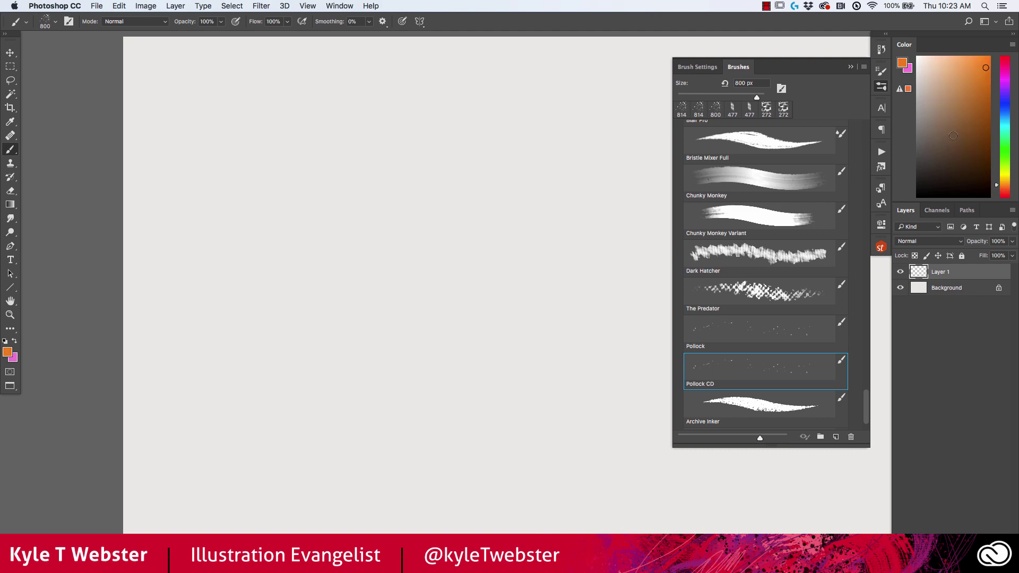
mouse_move(500, 341)
left_mouse_down()
mouse_move(364, 228)
mouse_move(221, 387)
mouse_move(180, 175)
mouse_move(531, 216)
mouse_move(443, 182)
mouse_move(546, 341)
mouse_move(372, 372)
mouse_move(308, 91)
mouse_move(238, 148)
mouse_move(239, 420)
mouse_move(74, 403)
mouse_move(568, 375)
mouse_move(511, 420)
mouse_move(512, 284)
mouse_move(281, 403)
mouse_move(80, 435)
left_mouse_up()
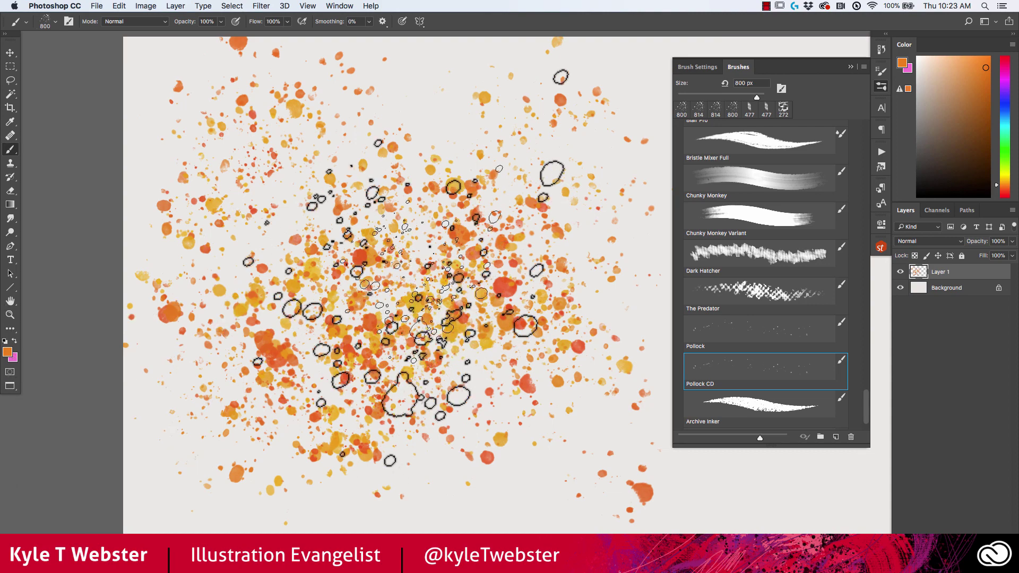
key("super+a")
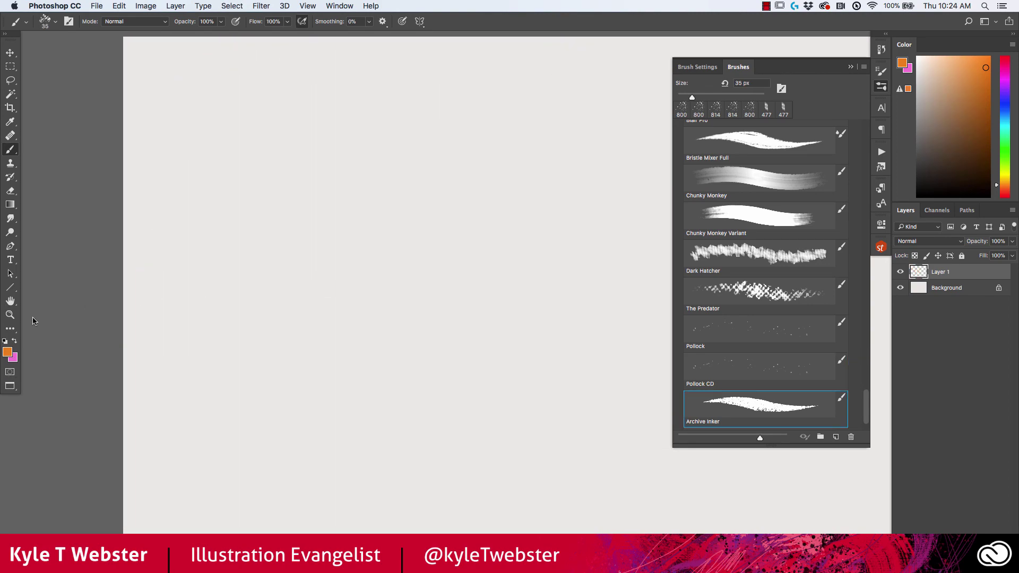
Reset colours to black and white, then erase the Archive Inker strokes and deselect
left_click(5, 341)
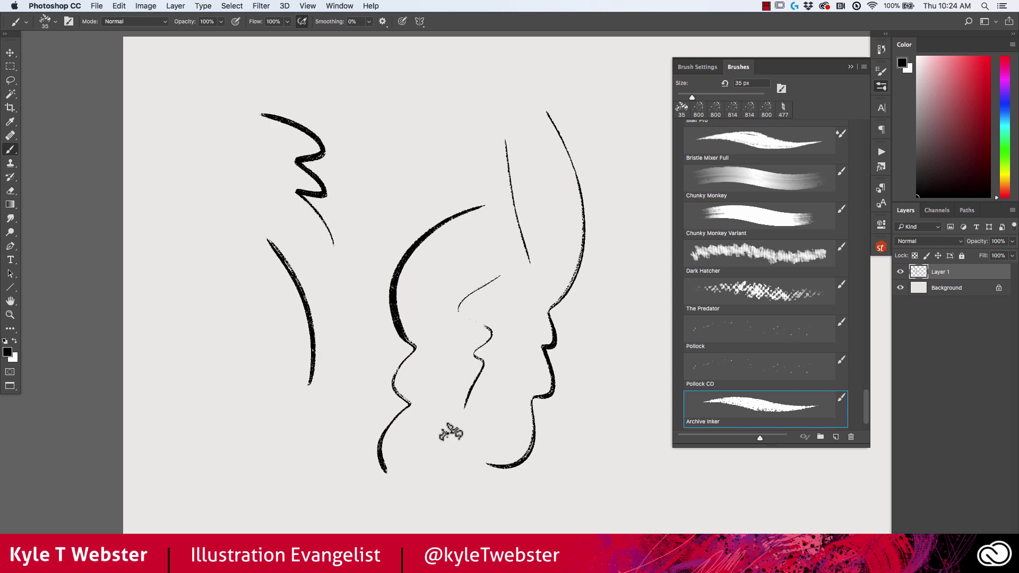
key("BackSpace")
key("super+d")
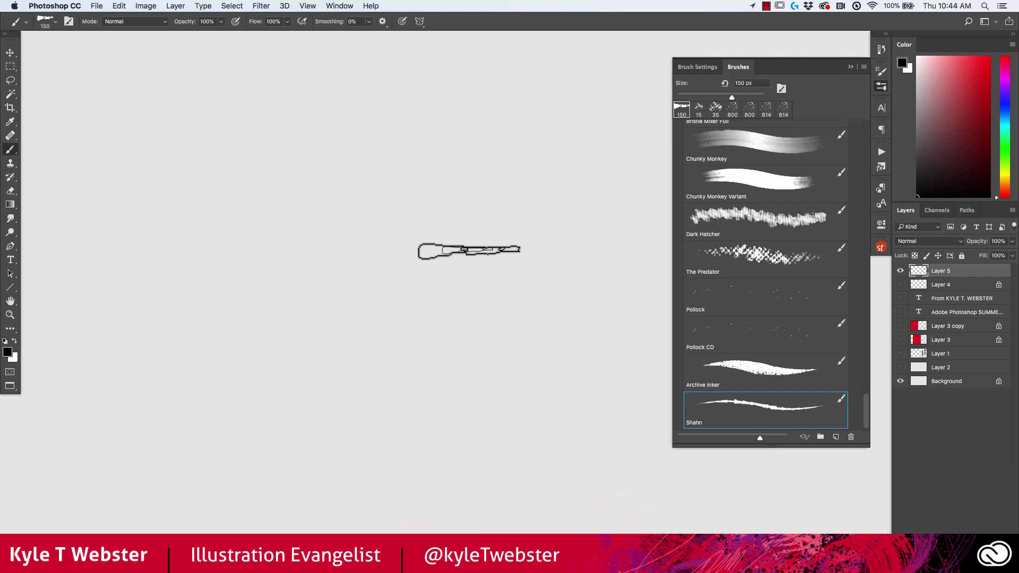
Paint diagonal Shahn test strokes forming a V and a thick third line, then clear them
mouse_move(399, 139)
left_mouse_down()
mouse_move(503, 263)
mouse_move(583, 421)
mouse_move(372, 348)
mouse_move(214, 253)
left_mouse_up()
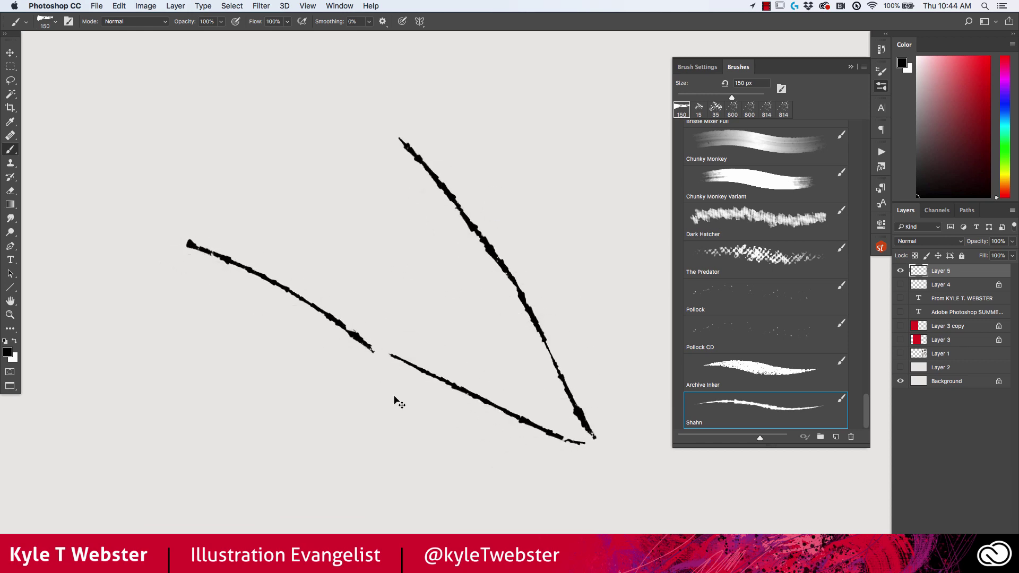
key("super+z")
key("super+z")
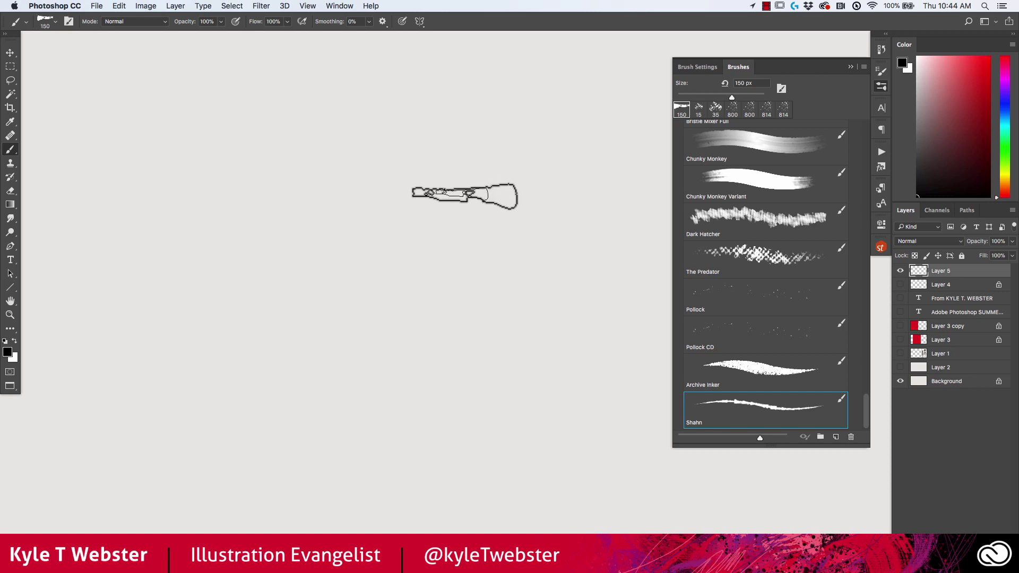
left_click_drag(510, 167, 400, 455)
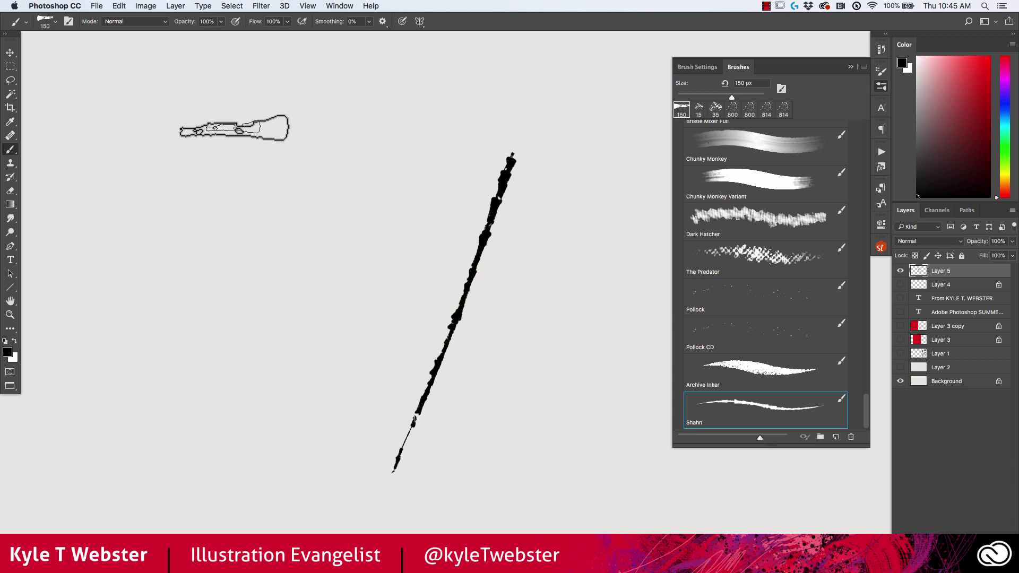
mouse_move(226, 117)
left_mouse_down()
mouse_move(318, 270)
mouse_move(352, 374)
left_mouse_up()
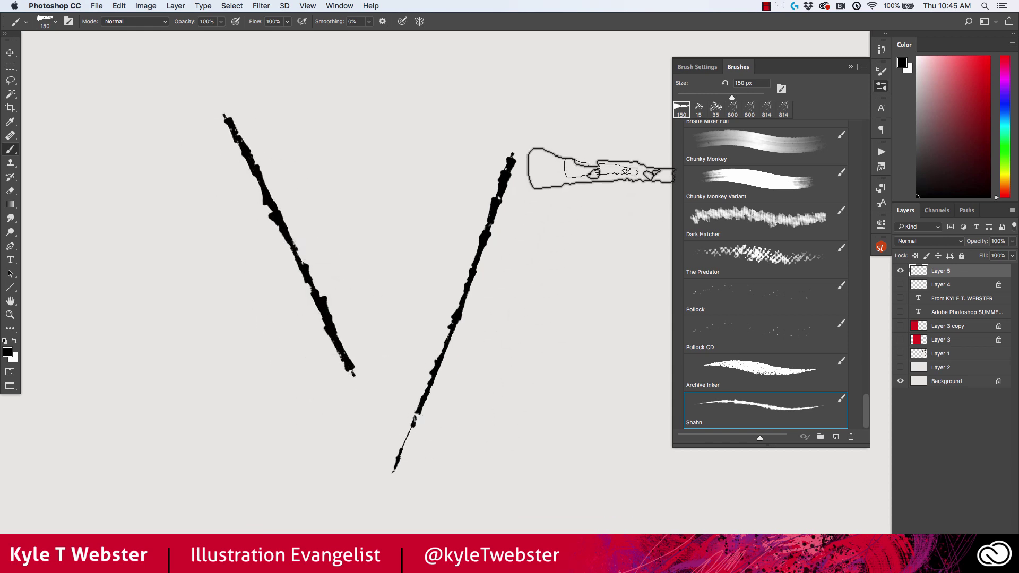
left_click_drag(598, 166, 551, 408)
left_click_drag(540, 442, 529, 504)
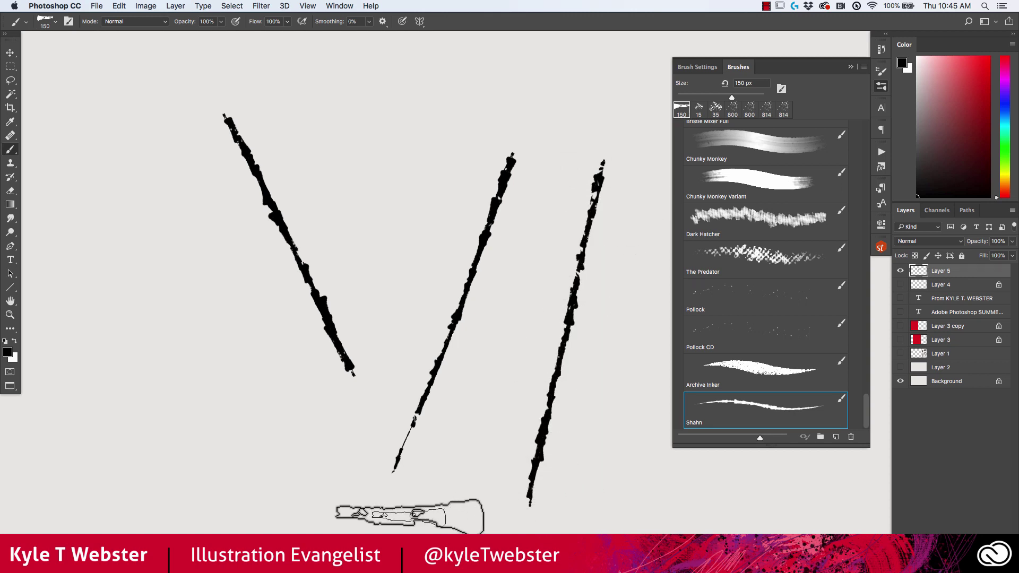
left_click_drag(603, 143, 589, 229)
left_click_drag(580, 267, 531, 480)
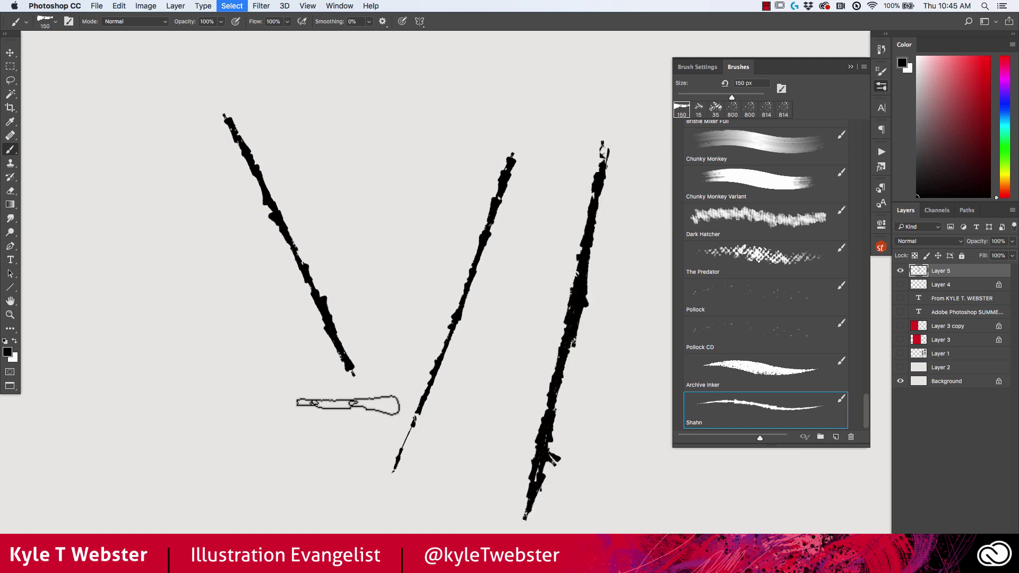
key("BackSpace")
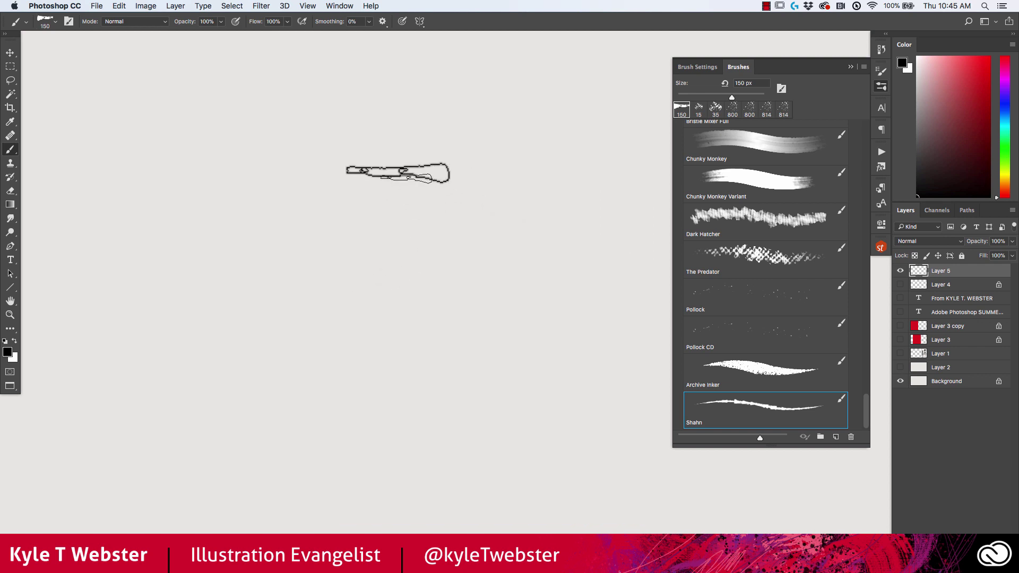
Draw an eye outline, iris, scribbled pupil, and a thick eyebrow arc with diagonal strokes
mouse_move(430, 218)
left_mouse_down()
mouse_move(373, 244)
mouse_move(352, 275)
mouse_move(440, 297)
mouse_move(533, 257)
left_mouse_up()
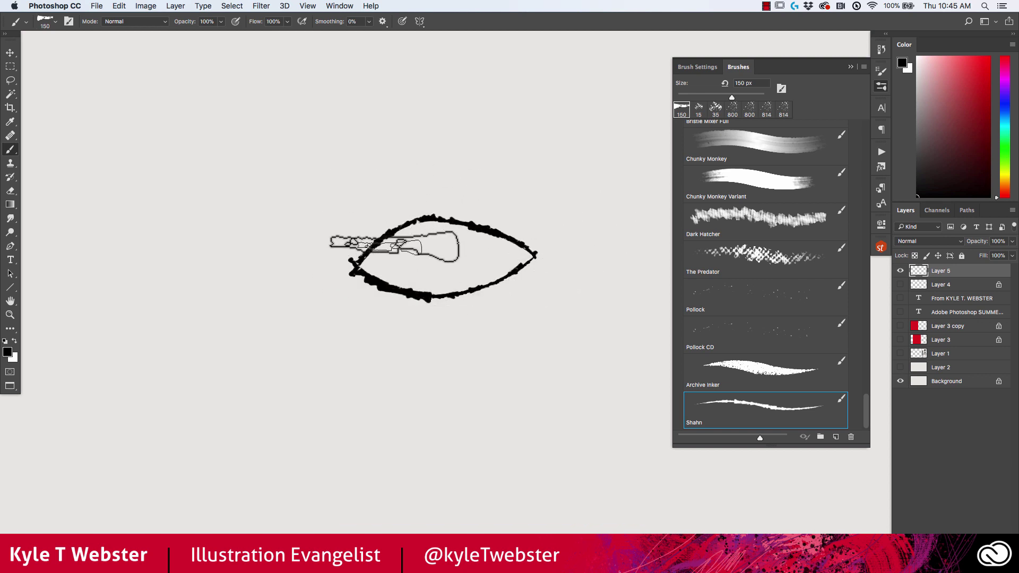
mouse_move(440, 220)
left_mouse_down()
mouse_move(419, 272)
mouse_move(474, 264)
left_mouse_up()
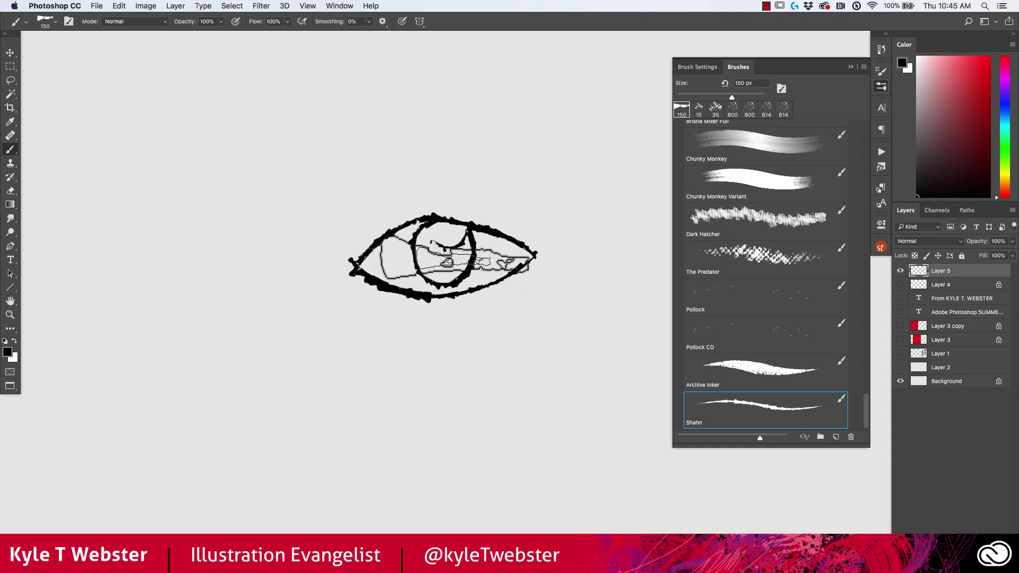
mouse_move(456, 249)
left_mouse_down()
mouse_move(461, 241)
mouse_move(448, 247)
mouse_move(450, 261)
left_mouse_up()
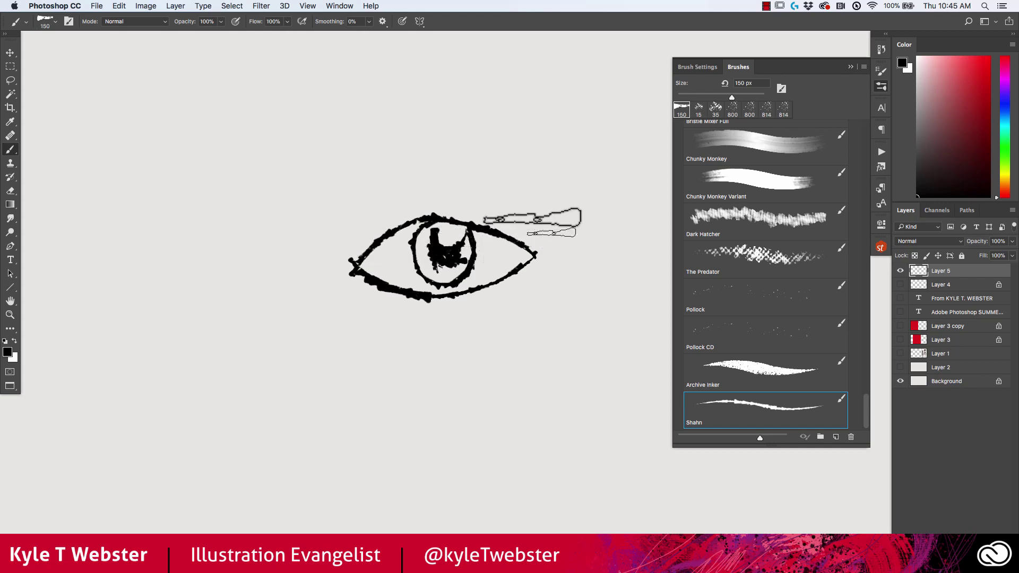
mouse_move(565, 249)
left_mouse_down()
mouse_move(466, 184)
mouse_move(350, 188)
mouse_move(321, 241)
left_mouse_up()
mouse_move(378, 191)
left_mouse_down()
mouse_move(320, 246)
mouse_move(329, 147)
mouse_move(389, 142)
mouse_move(341, 141)
mouse_move(373, 127)
mouse_move(418, 127)
mouse_move(350, 130)
mouse_move(403, 109)
mouse_move(302, 142)
left_mouse_up()
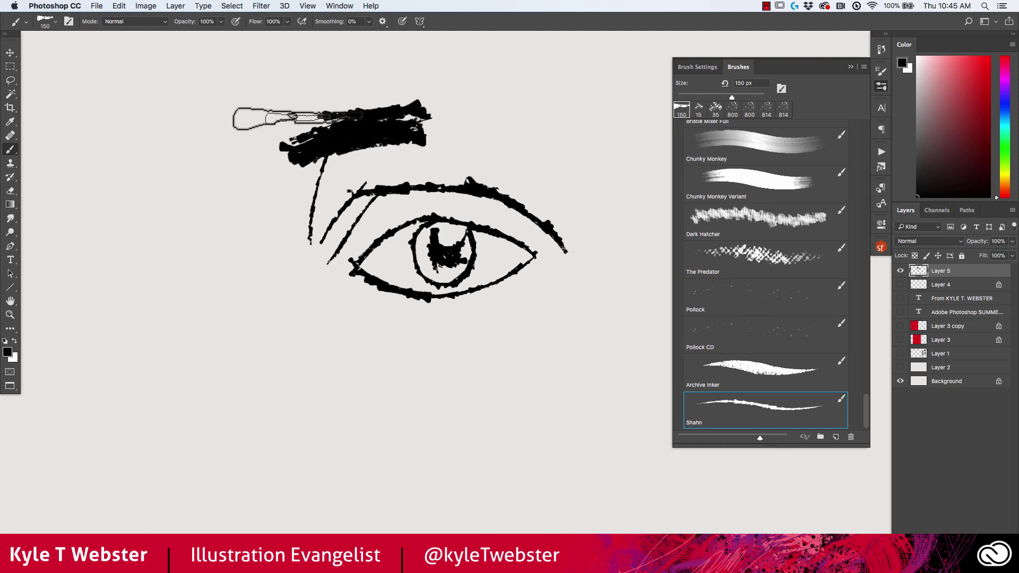
Zoom out to show the whole document and delete the eye drawing
left_click(350, 349, "alt")
left_click(341, 352, "alt")
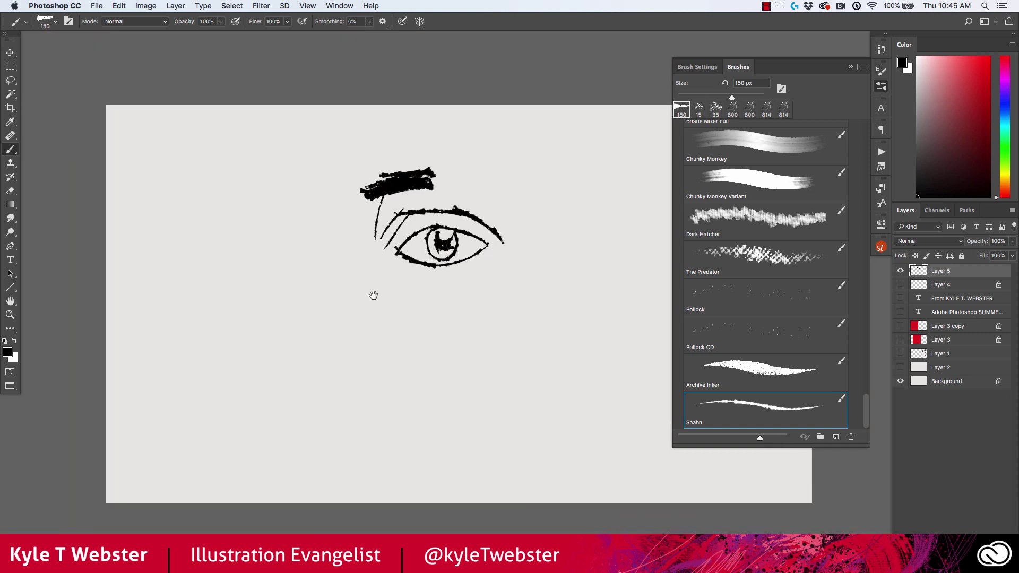
left_click(371, 291, "alt")
key("Delete")
key("super+a")
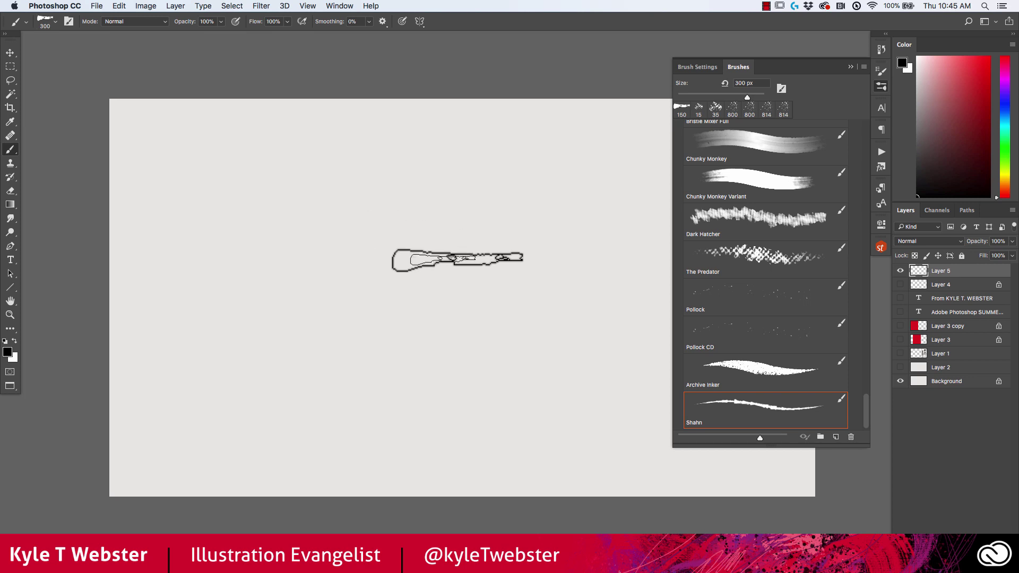
Paint bold, fanning black Shahn strokes at 300 px across the canvas
mouse_move(472, 164)
left_mouse_down()
mouse_move(512, 413)
mouse_move(364, 304)
mouse_move(308, 218)
left_mouse_up()
mouse_move(297, 156)
left_mouse_down()
mouse_move(382, 242)
mouse_move(433, 326)
left_mouse_up()
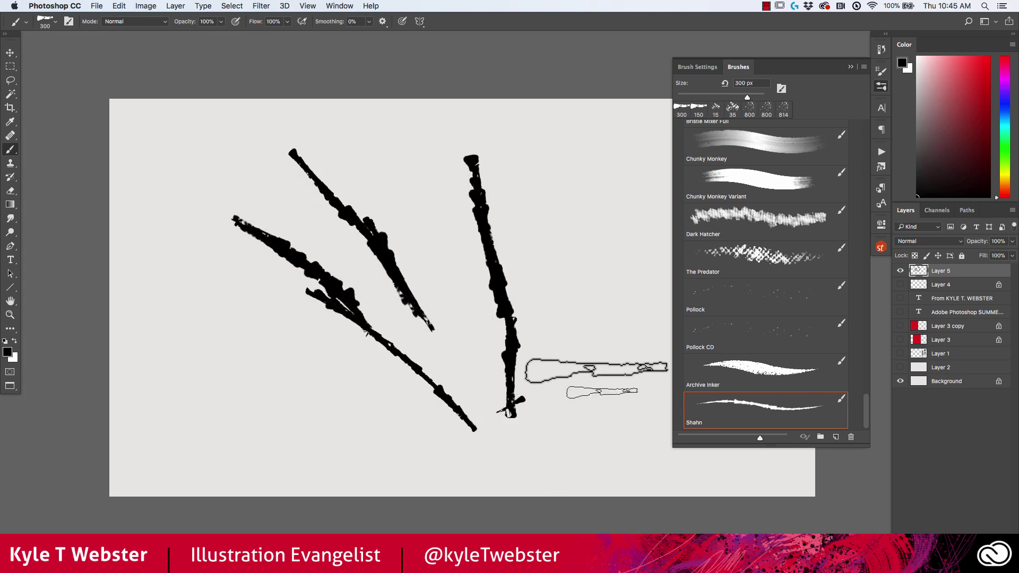
left_click_drag(604, 410, 530, 213)
left_click_drag(599, 220, 639, 411)
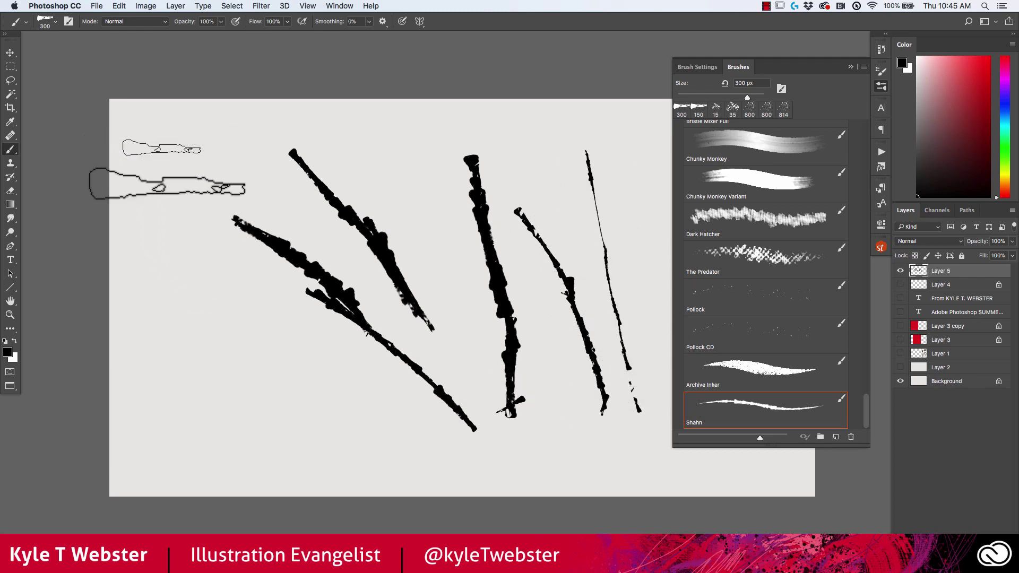
left_click_drag(161, 120, 174, 252)
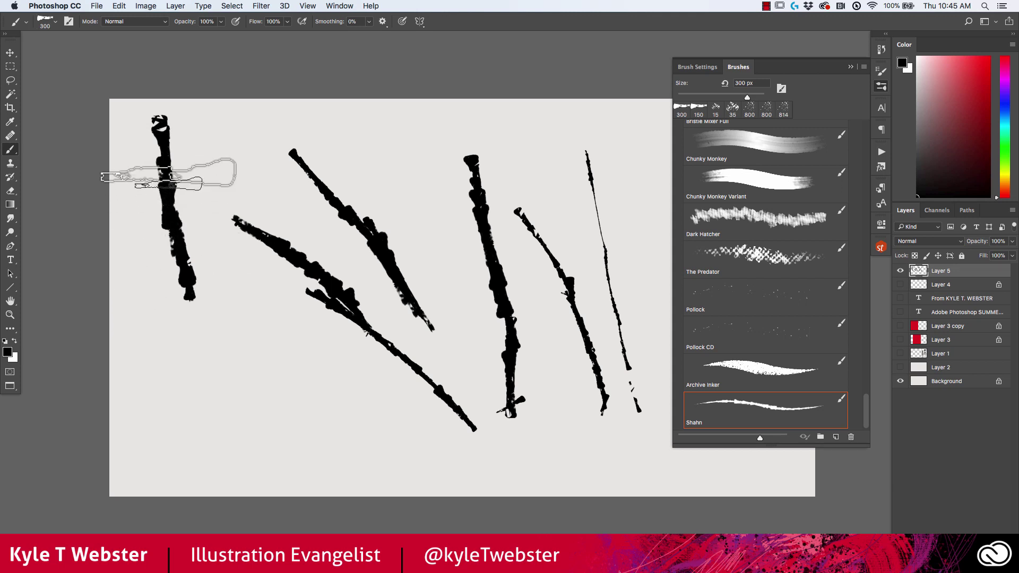
mouse_move(162, 130)
left_mouse_down()
mouse_move(192, 286)
mouse_move(289, 431)
left_mouse_up()
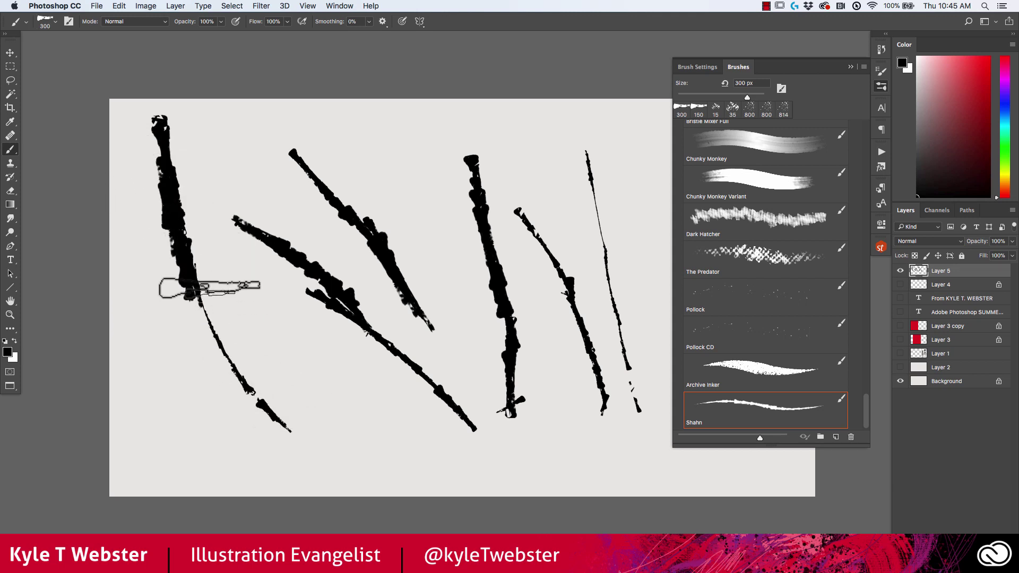
left_click_drag(194, 262, 303, 408)
mouse_move(378, 432)
left_mouse_down()
mouse_move(260, 316)
mouse_move(246, 285)
mouse_move(196, 262)
left_mouse_up()
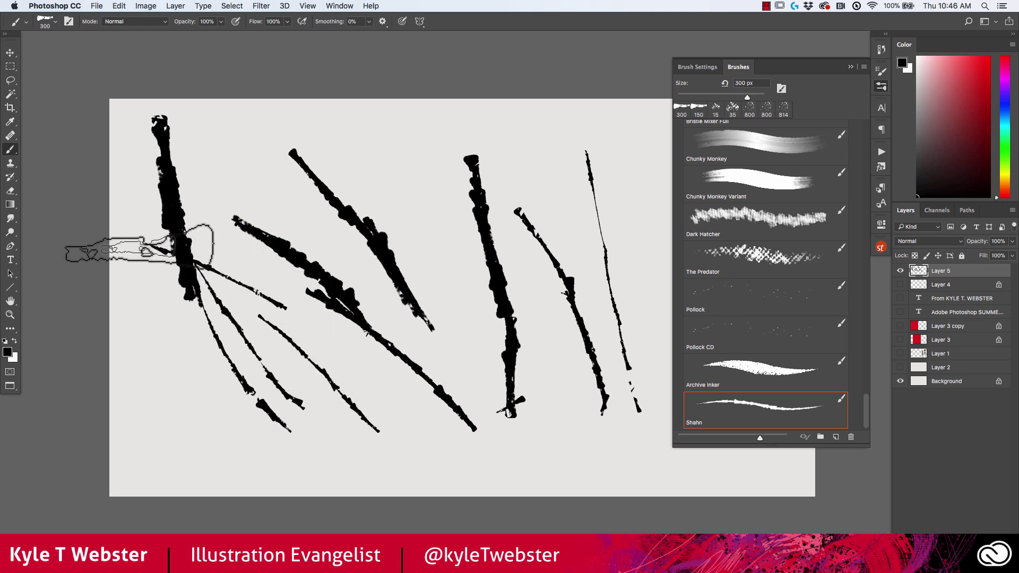
Delete all the fanning Shahn strokes from Layer 5
key("Delete")
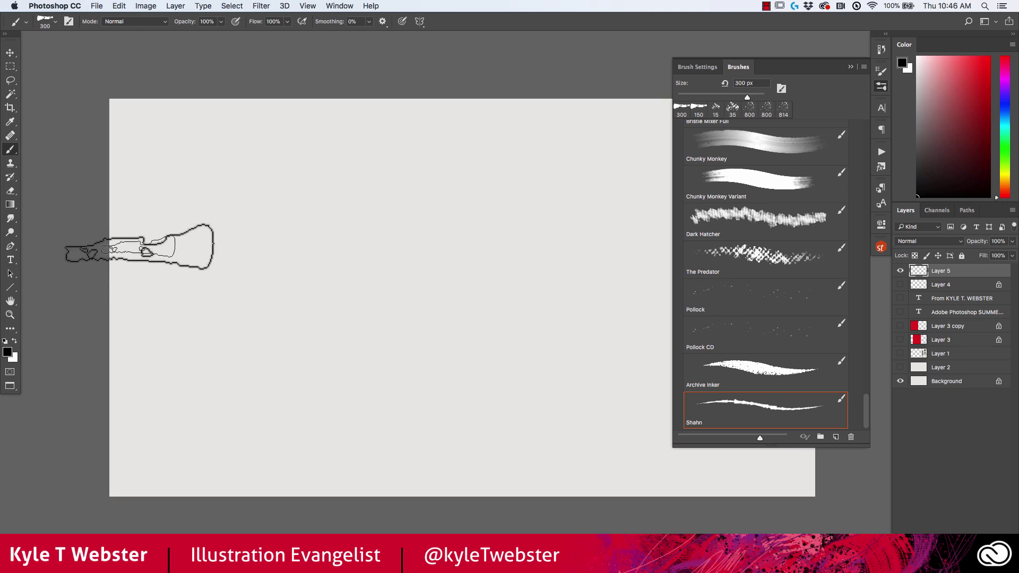